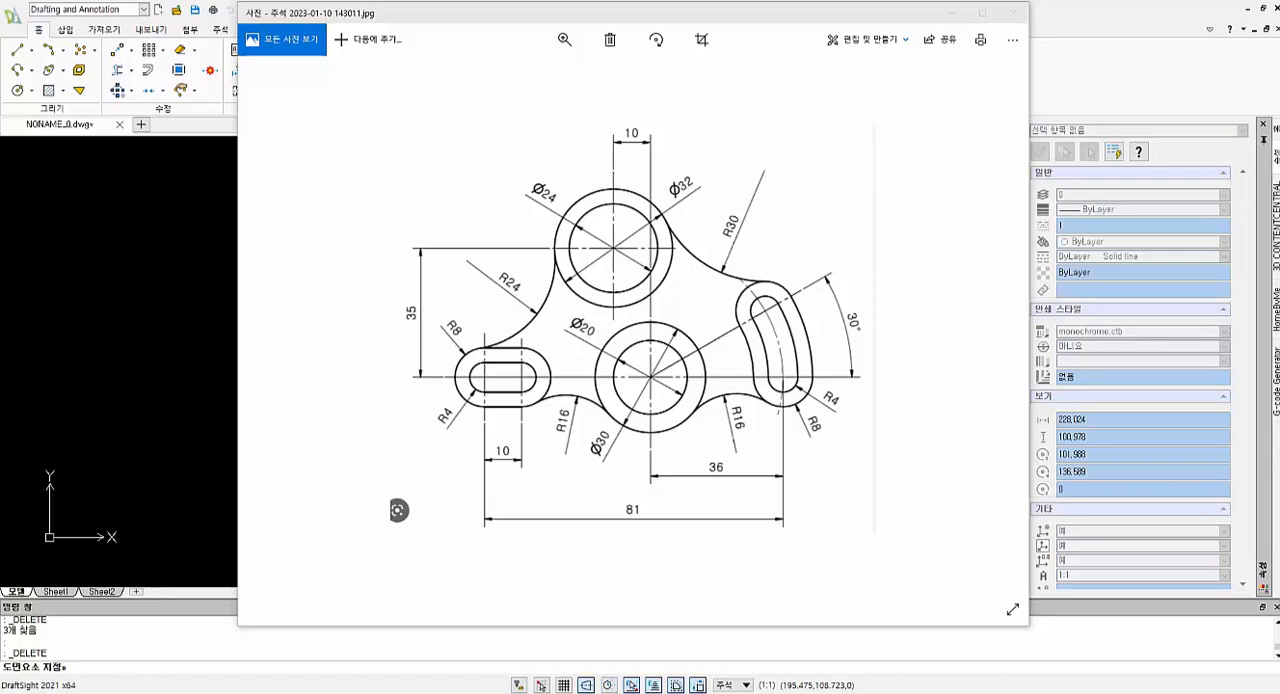
Switch from the reference image to the DraftSight drawing and draw a horizontal baseline 81 units long
key(alt+Tab)
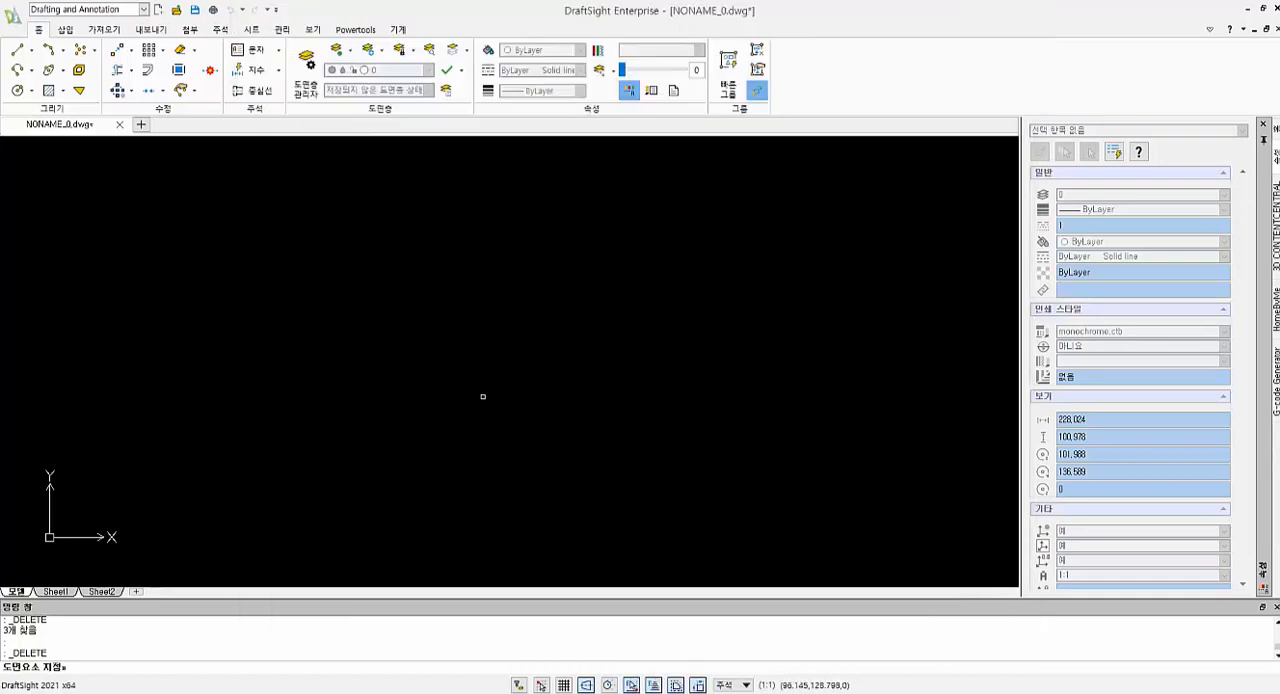
text(l)
key(Return)
key(Escape)
text(l)
key(Return)
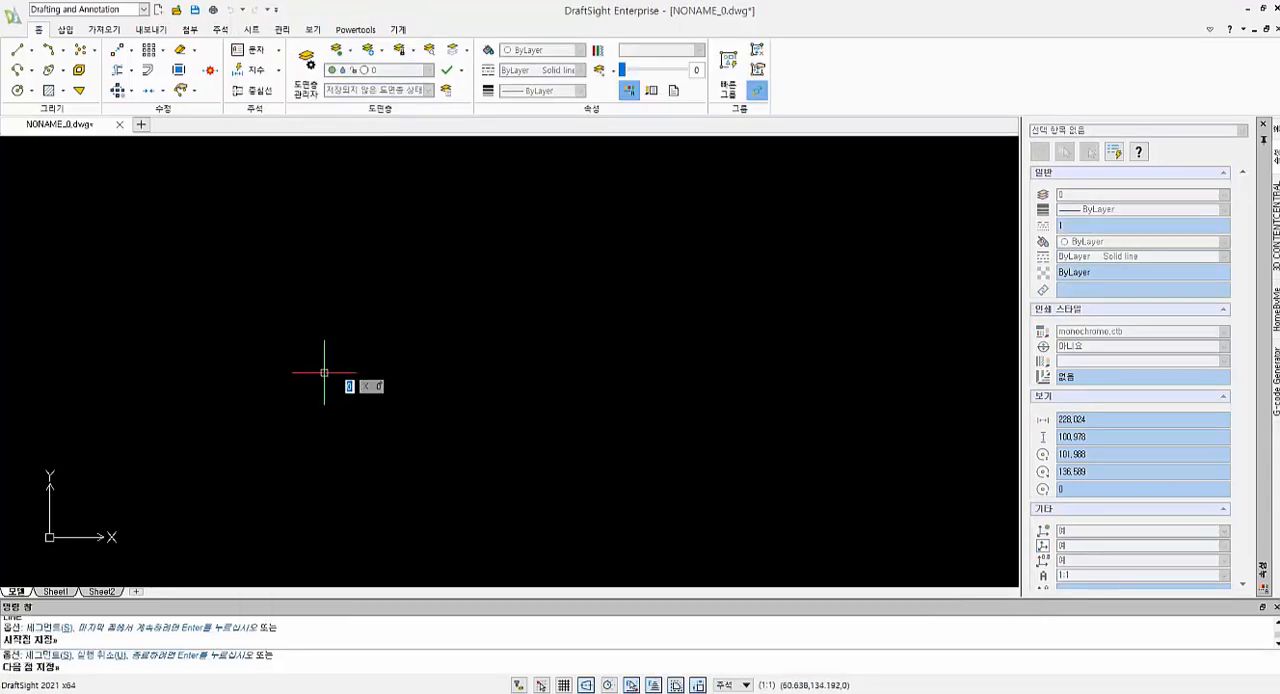
click(324, 372)
text(61)
key(Return)
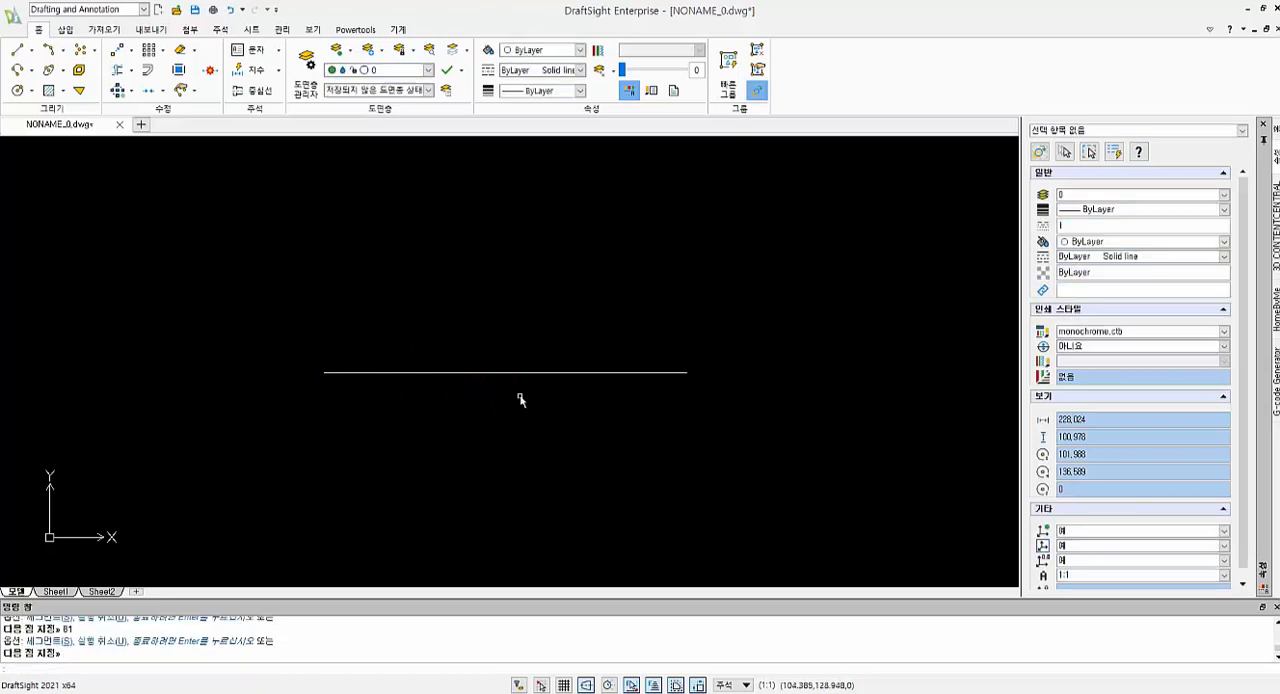
Draw a circle of radius 8 centred on the right endpoint of the baseline
text(c)
key(Return)
click(687, 372)
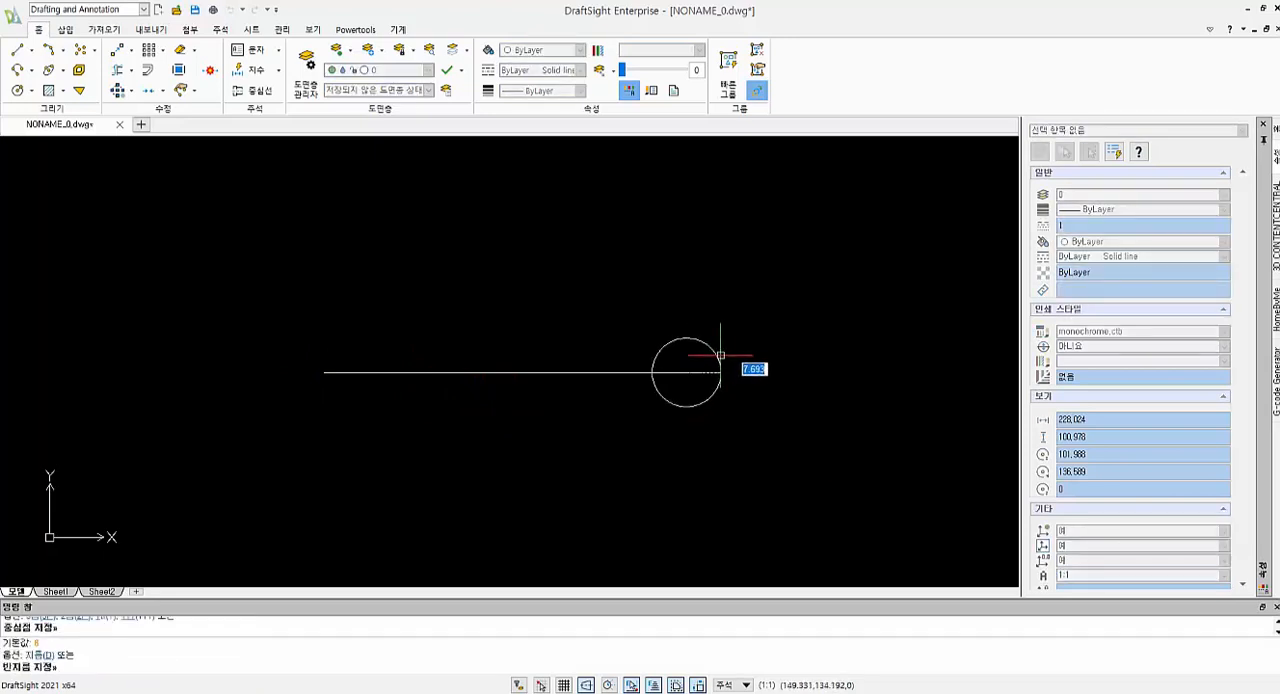
text(6)
key(Return)
Copy the radius 8 circle 36 units to the left along the baseline, using its centre as base point
text(c)
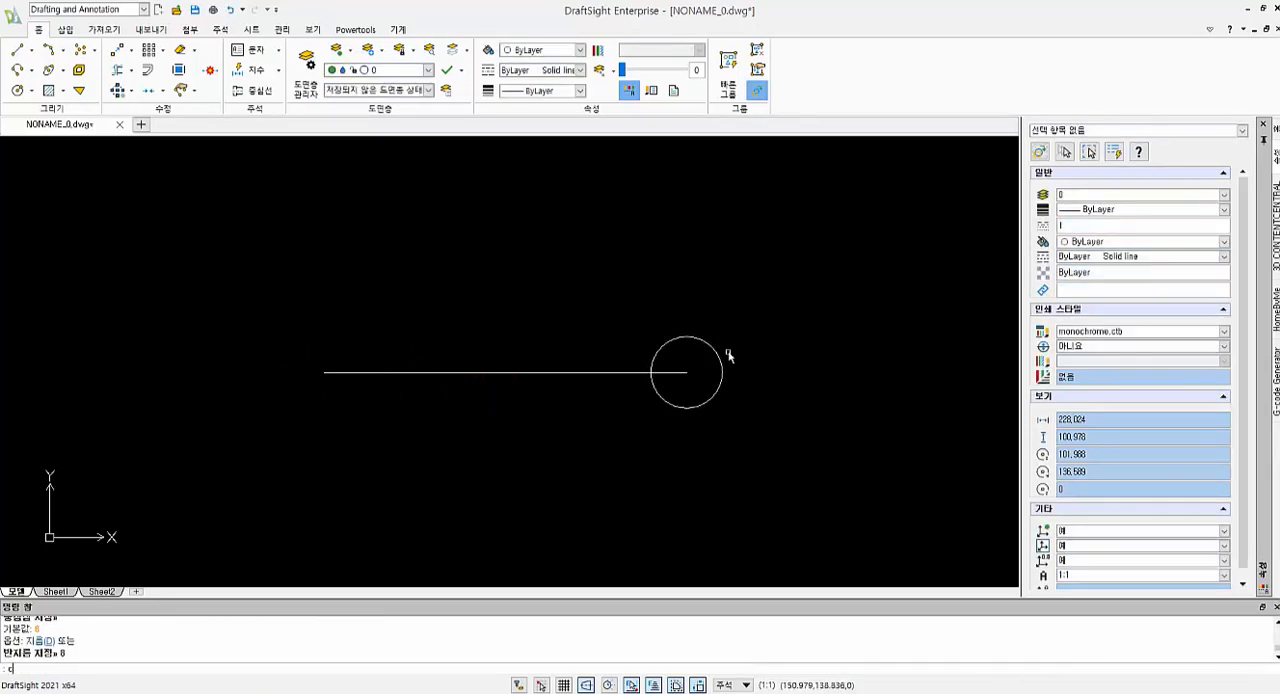
text(o)
key(Return)
click(709, 345)
key(Return)
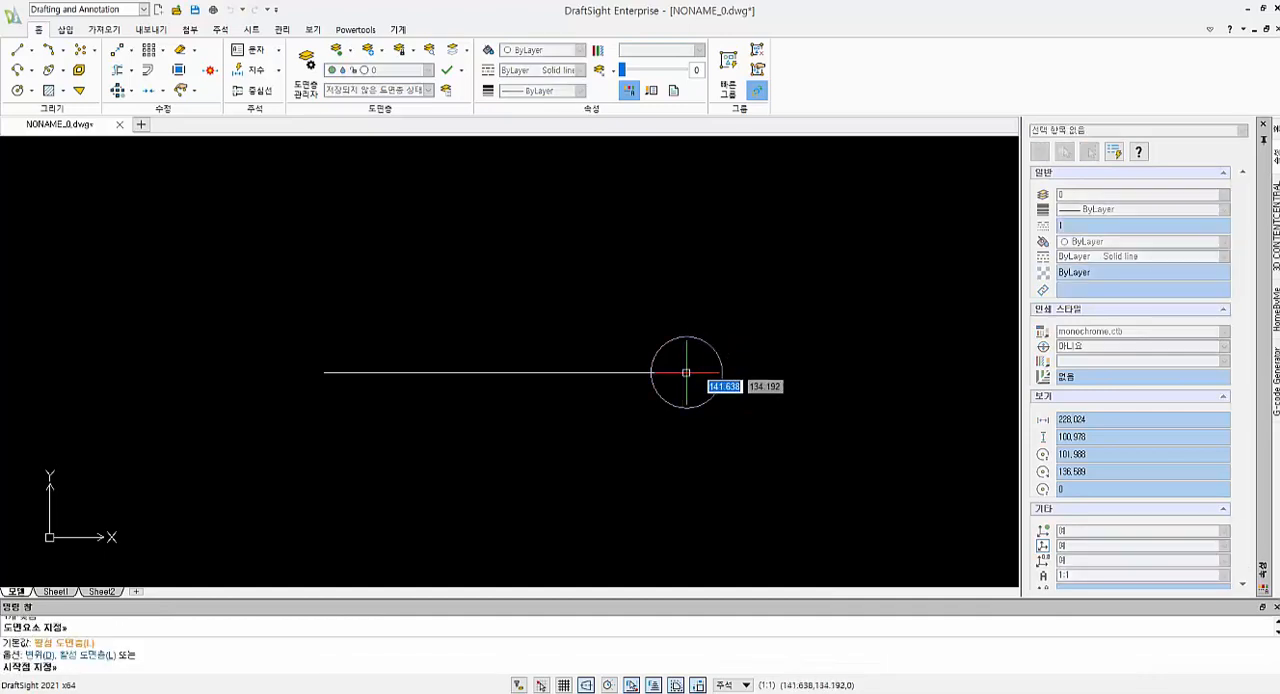
click(687, 372)
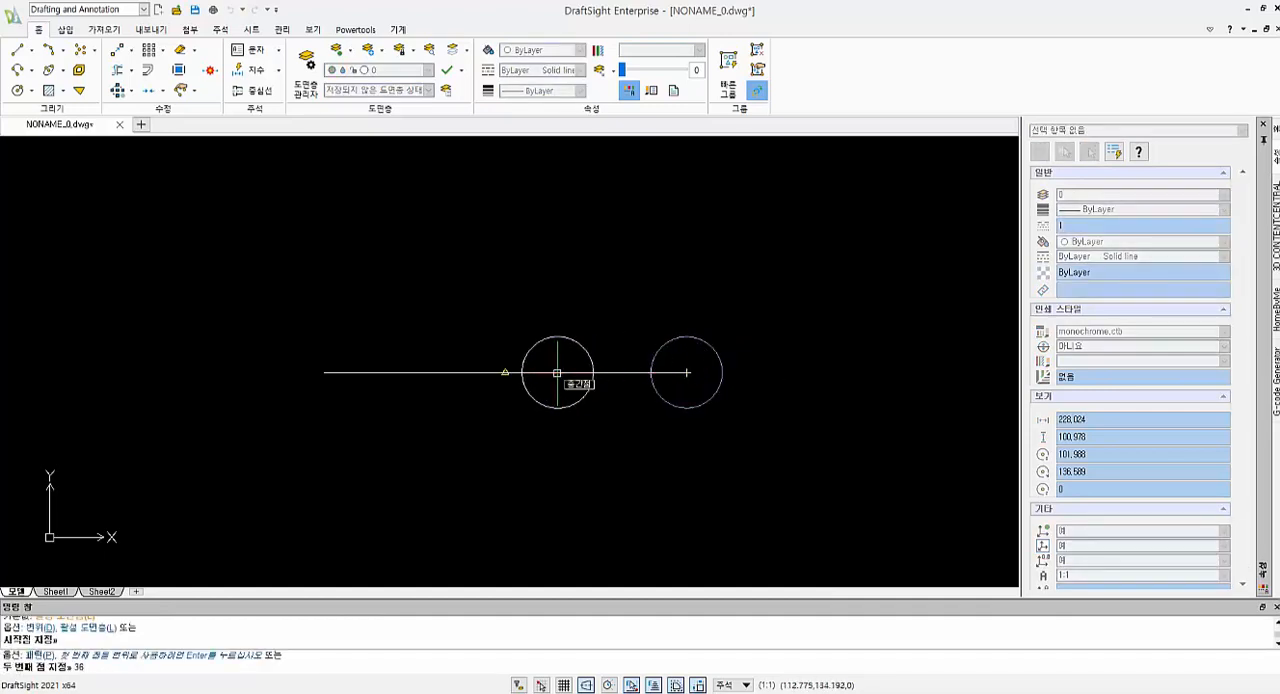
key(Return)
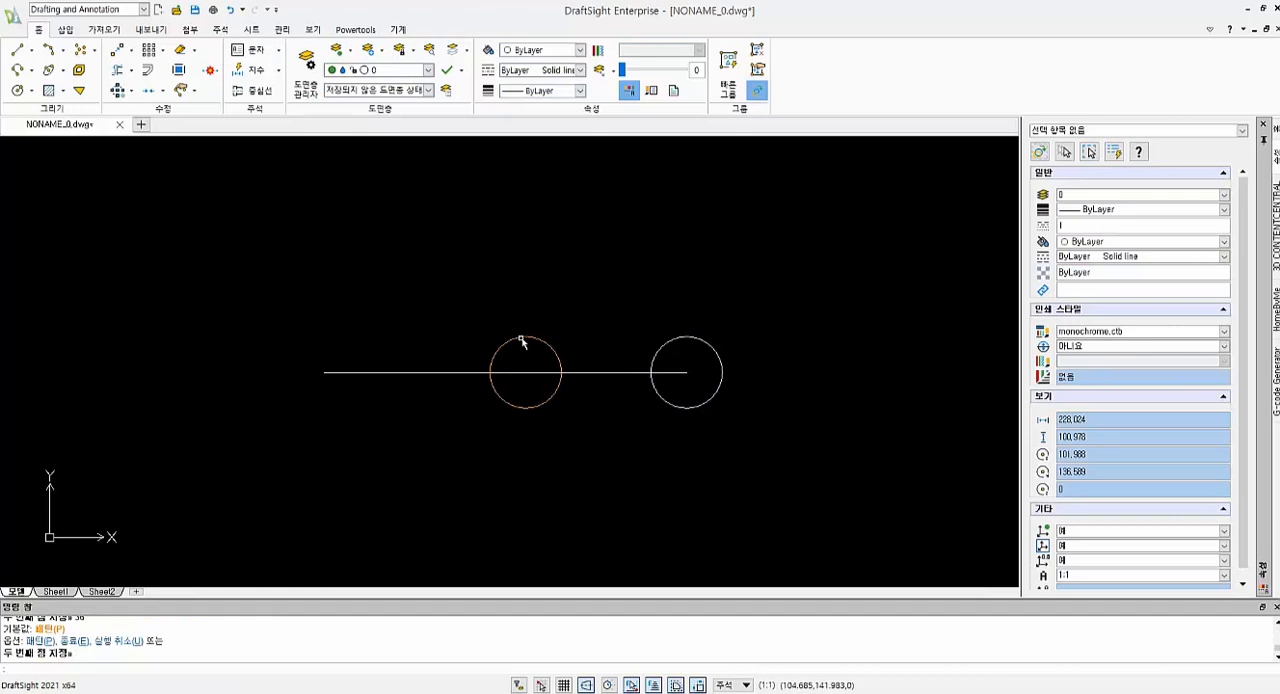
key(Return)
Set the copied middle circle's diameter to 30
click(521, 341)
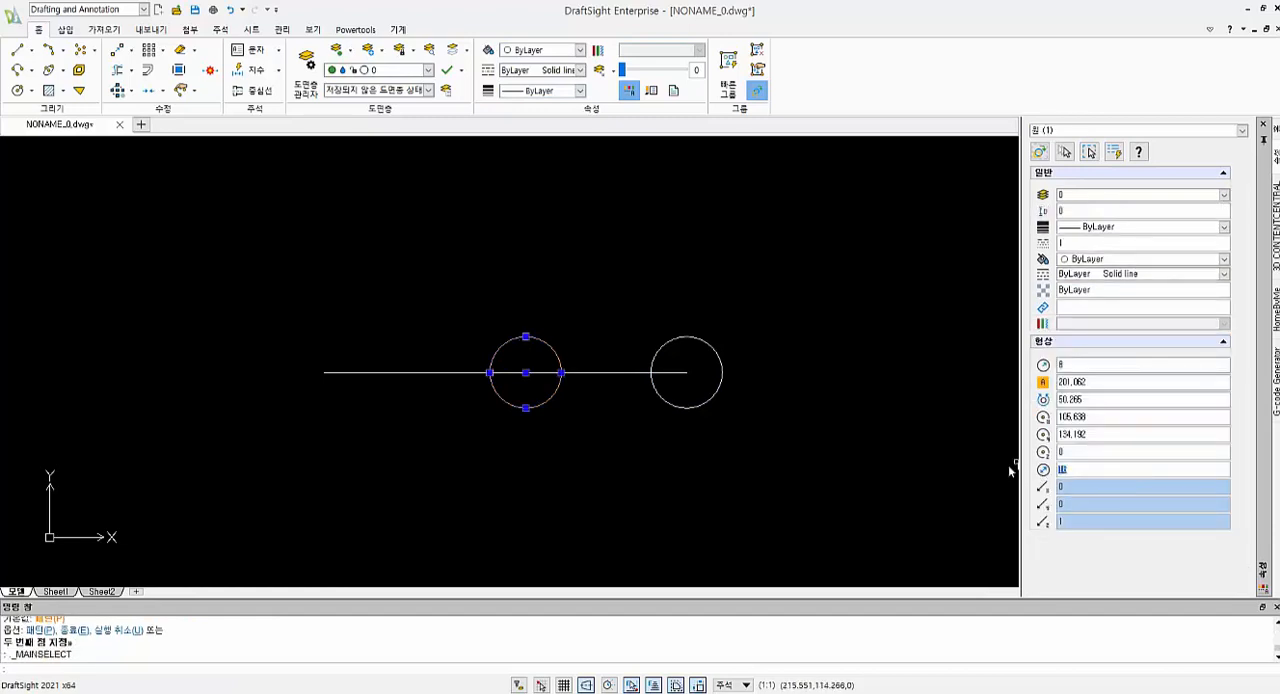
key(Return)
key(Escape)
key(Escape)
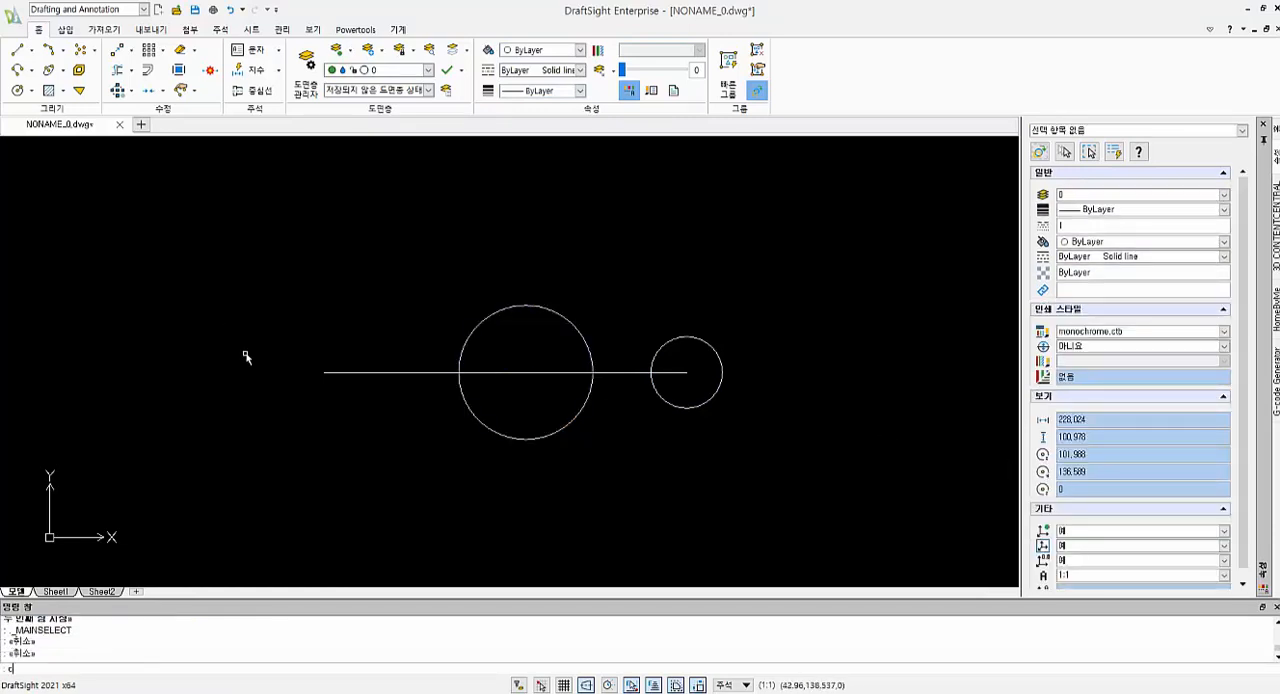
Draw a circle of radius 8 centred on the left endpoint of the baseline
text(c)
key(Return)
click(323, 372)
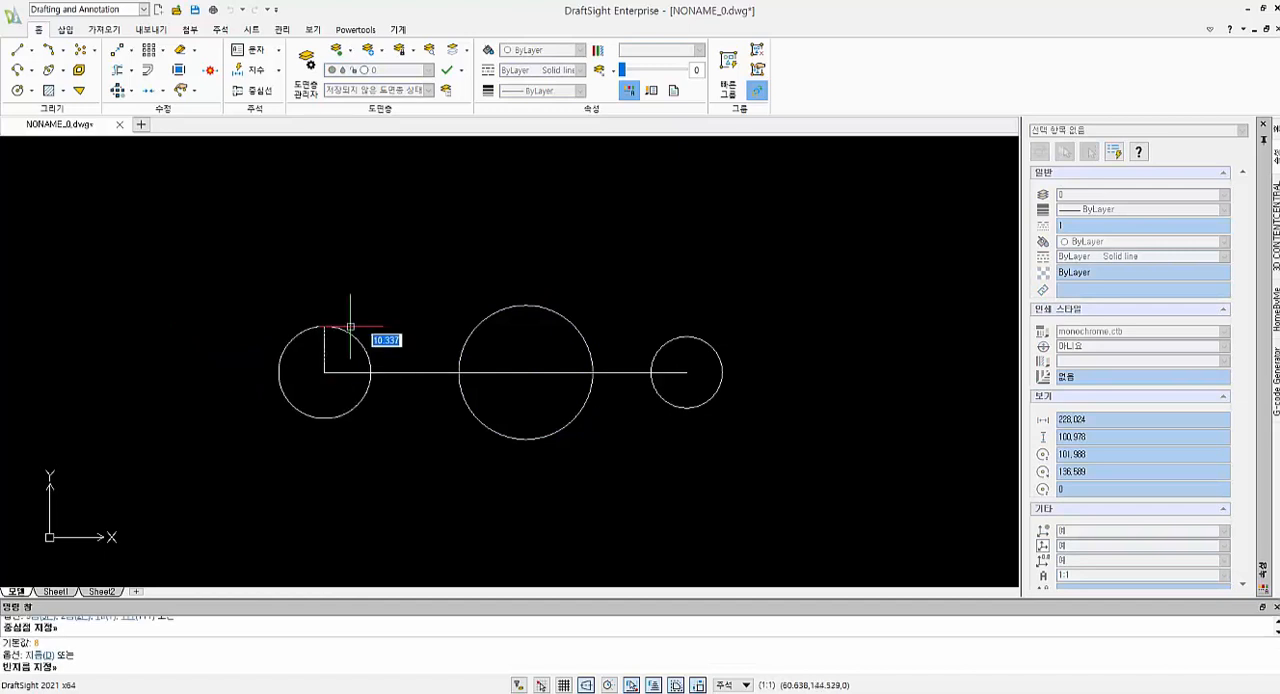
key(Return)
Try to copy the left circle 10 units to the right from its centre
text(co)
key(Return)
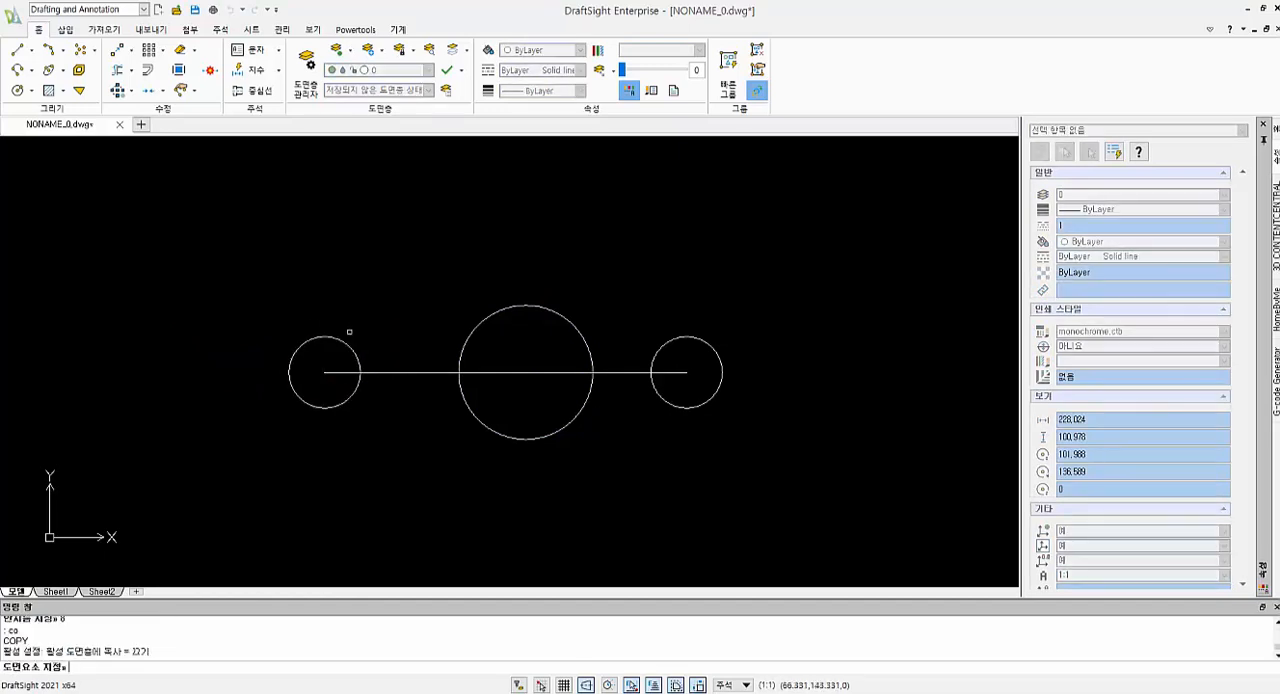
click(350, 347)
key(Return)
click(324, 372)
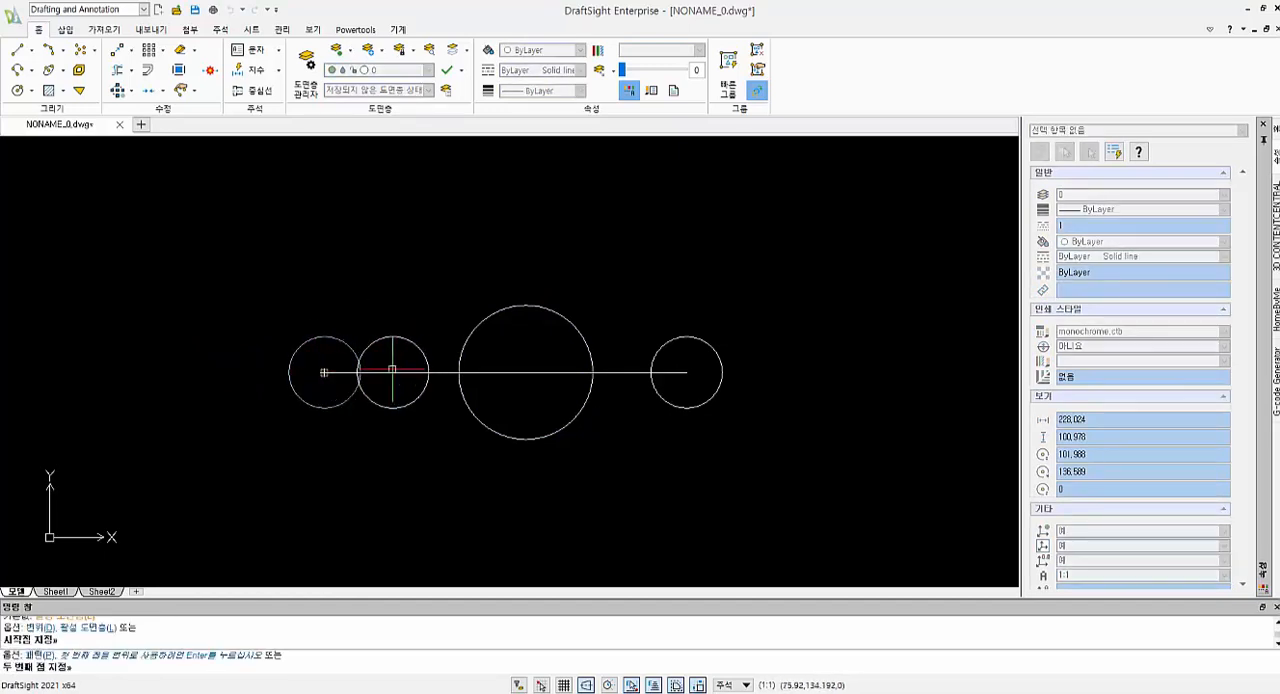
text(10)
key(Return)
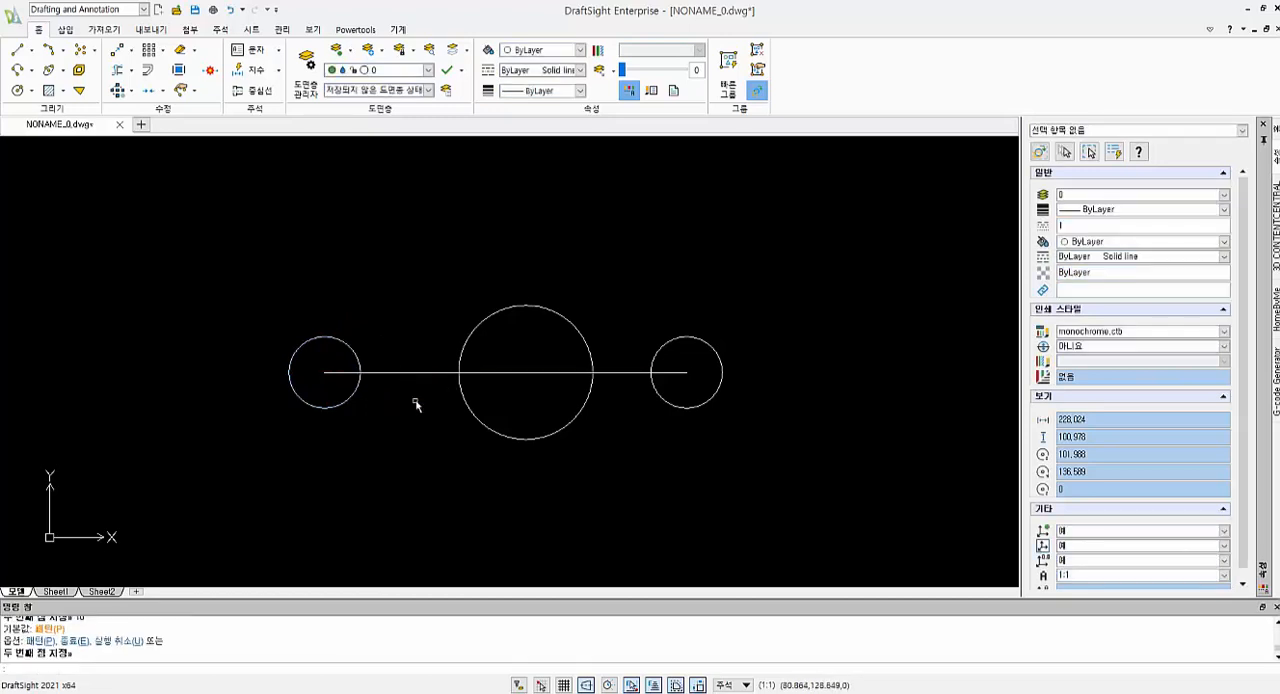
key(Escape)
Copy the circle at the baseline's left end 10 units to the right along the baseline
text(co)
key(Return)
click(351, 349)
key(Return)
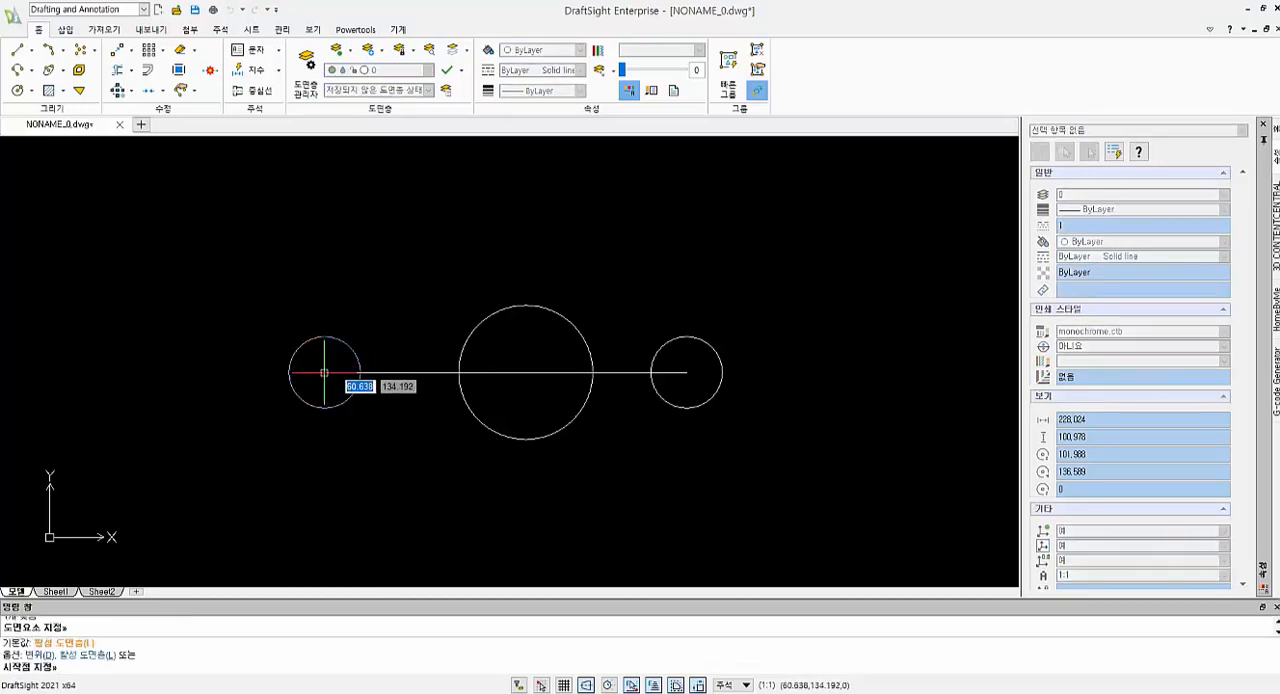
click(324, 373)
text(10)
key(Return)
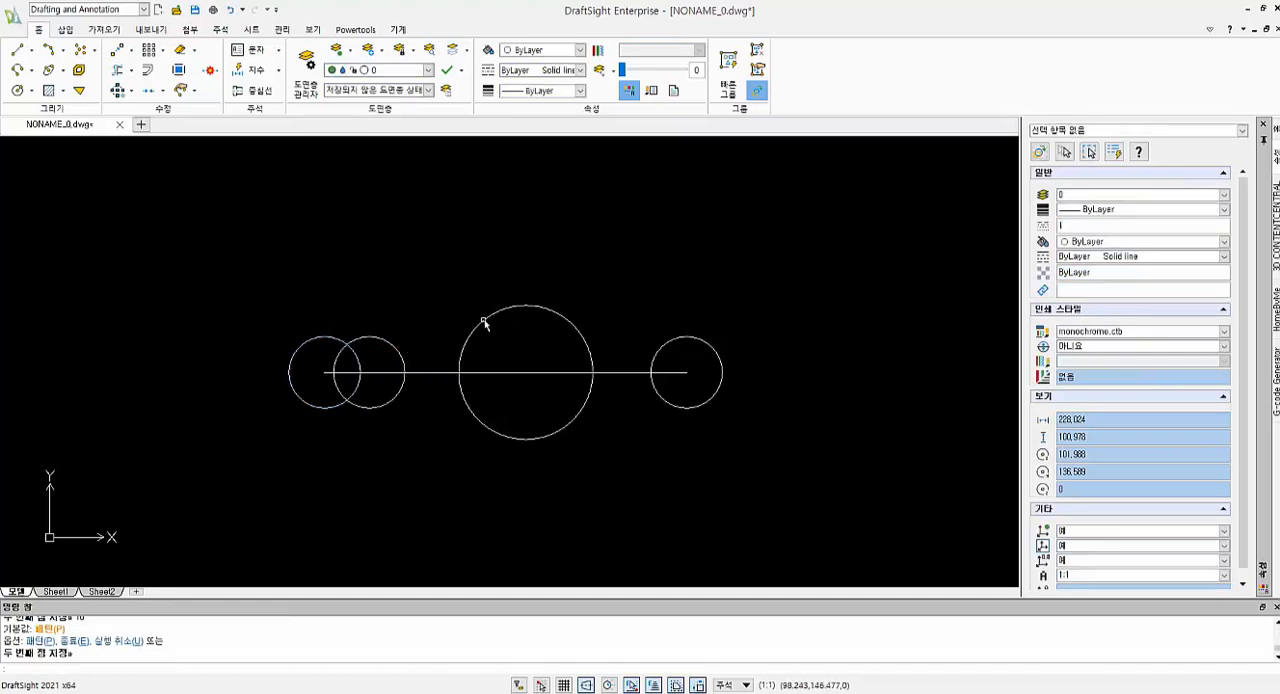
Join the two overlapping left circles with horizontal lines between their top points and between their bottom points
text(l)
key(Return)
click(324, 337)
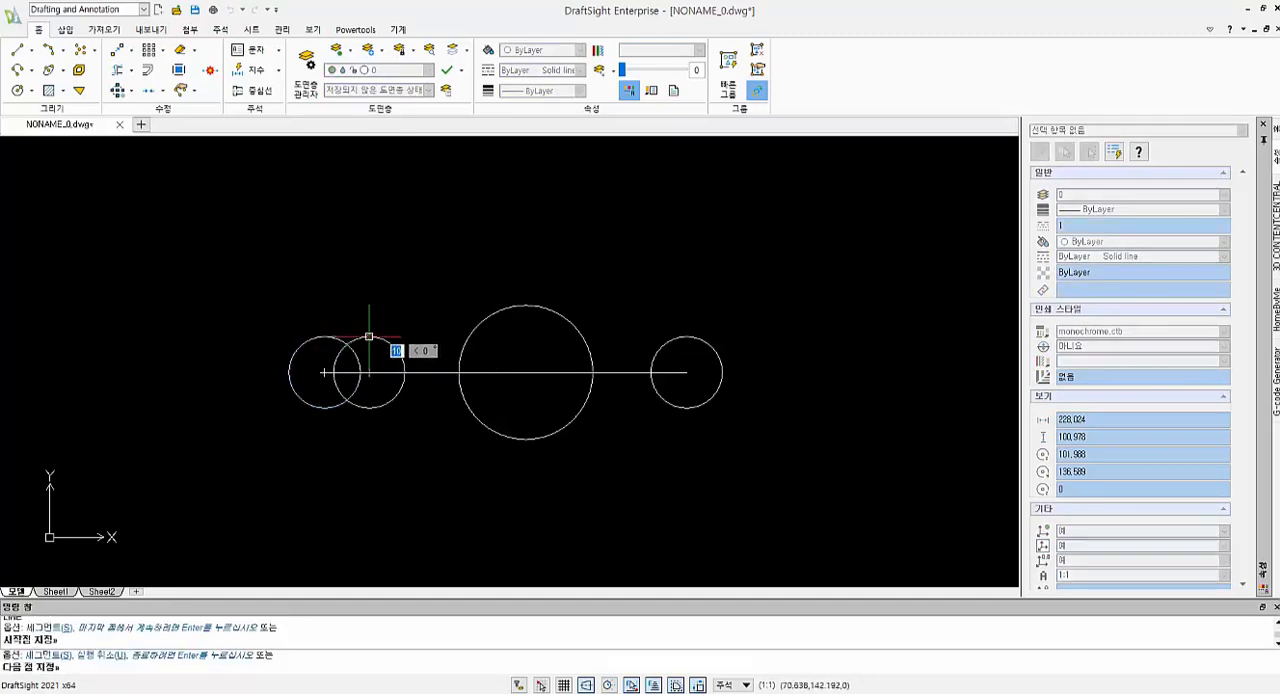
click(369, 337)
key(Return)
key(Return)
click(324, 410)
click(369, 410)
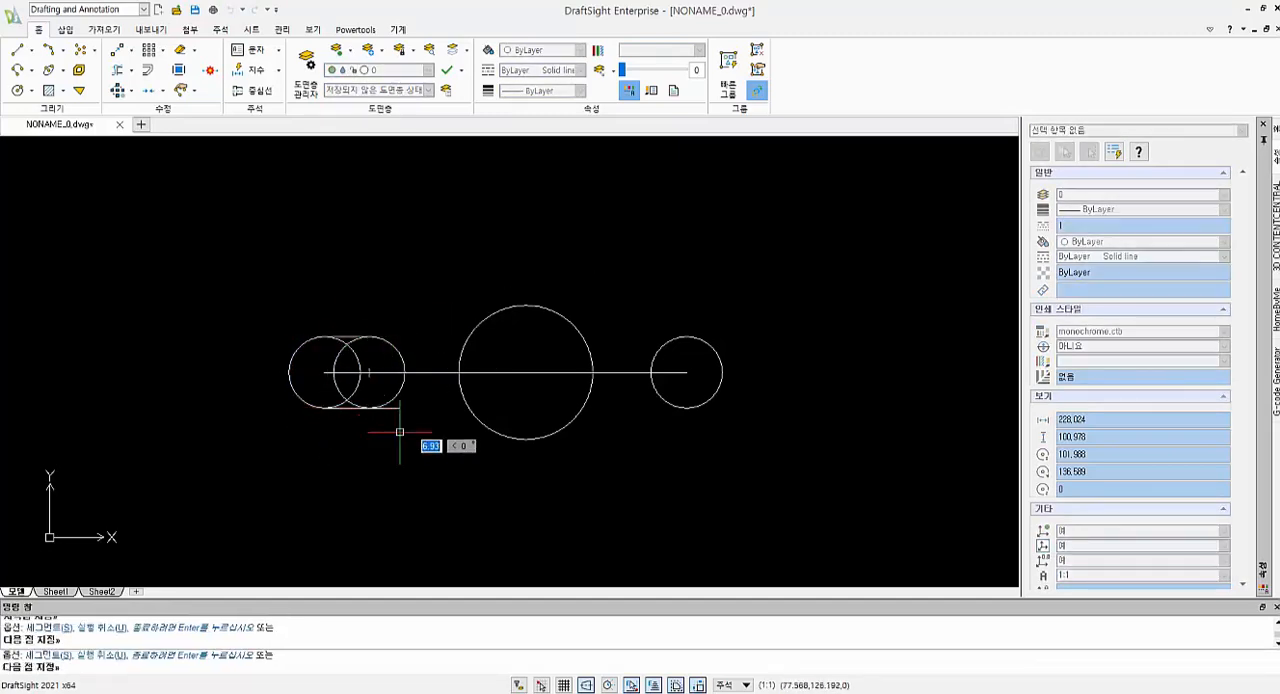
key(Return)
Draw a construction line about 48 units long at 30 degrees from the centre of the middle circle, with ortho off
scroll(577, 424, down, 1)
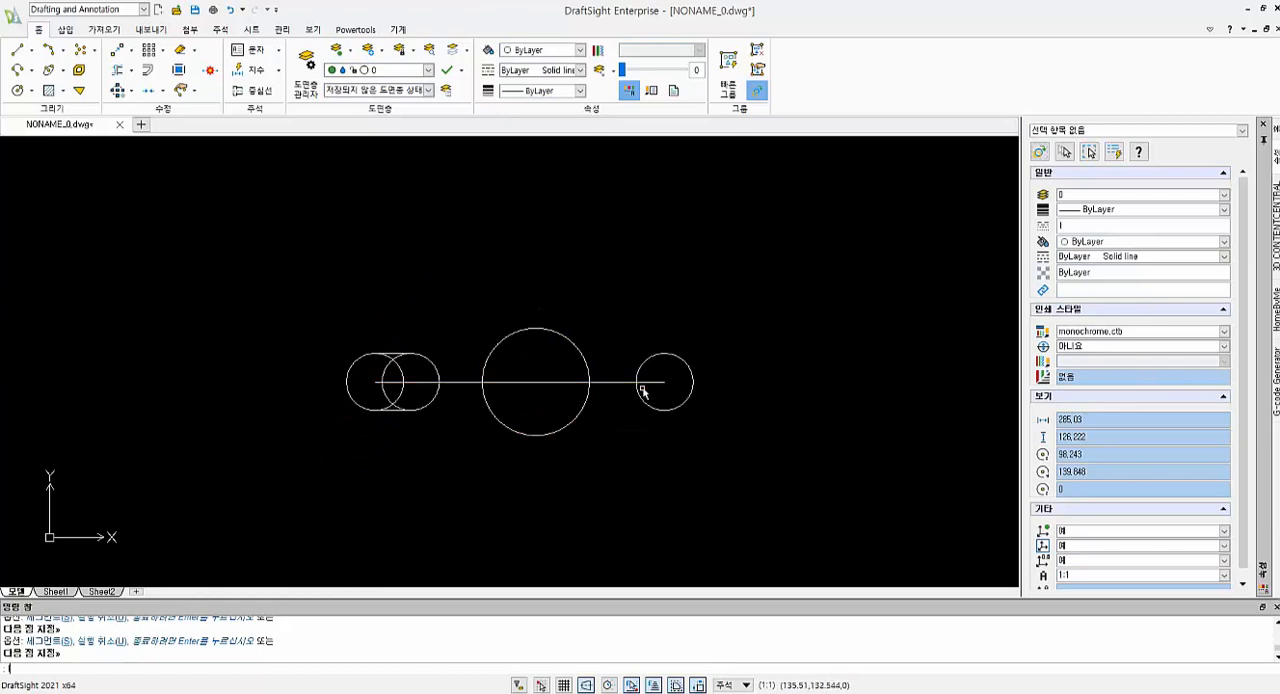
key(Return)
key(F8)
click(535, 381)
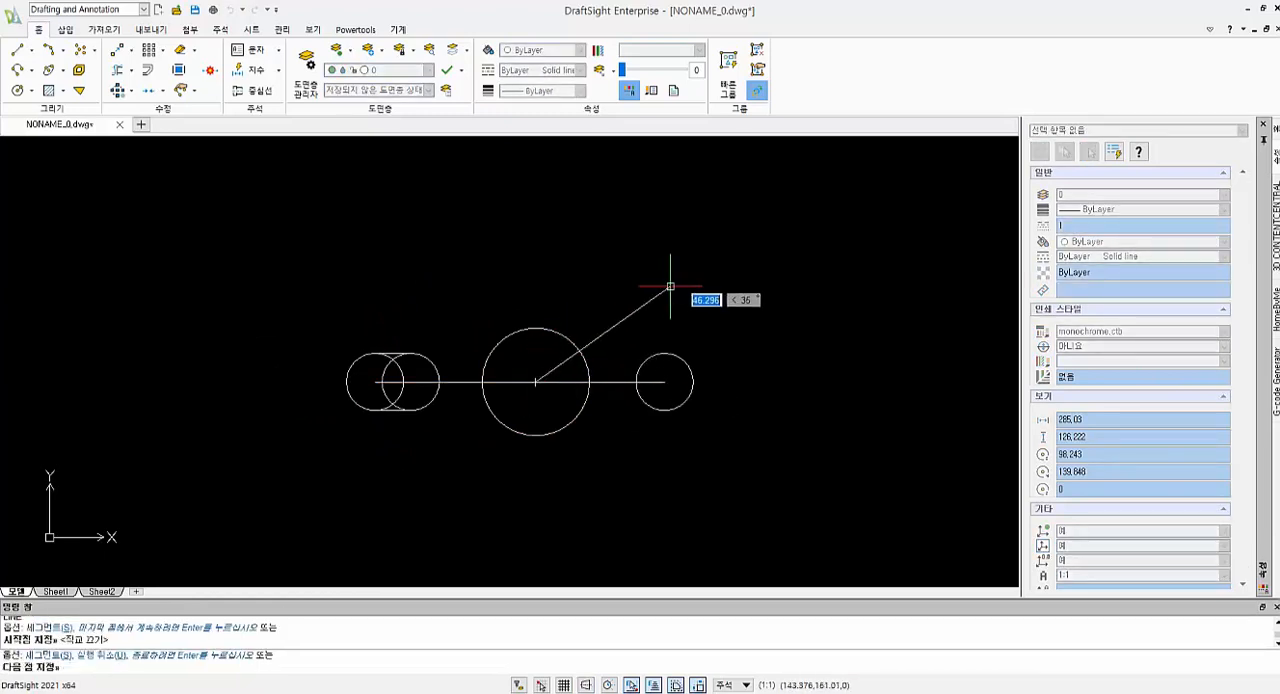
key(Tab)
text(30)
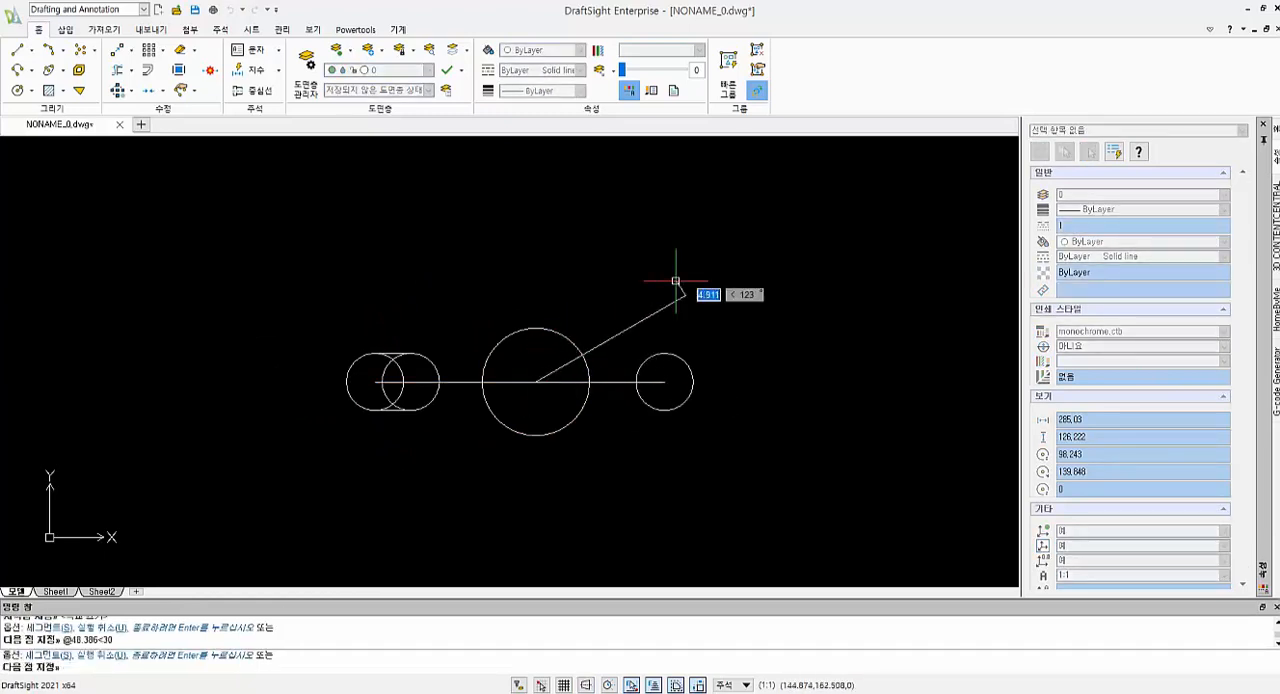
key(Return)
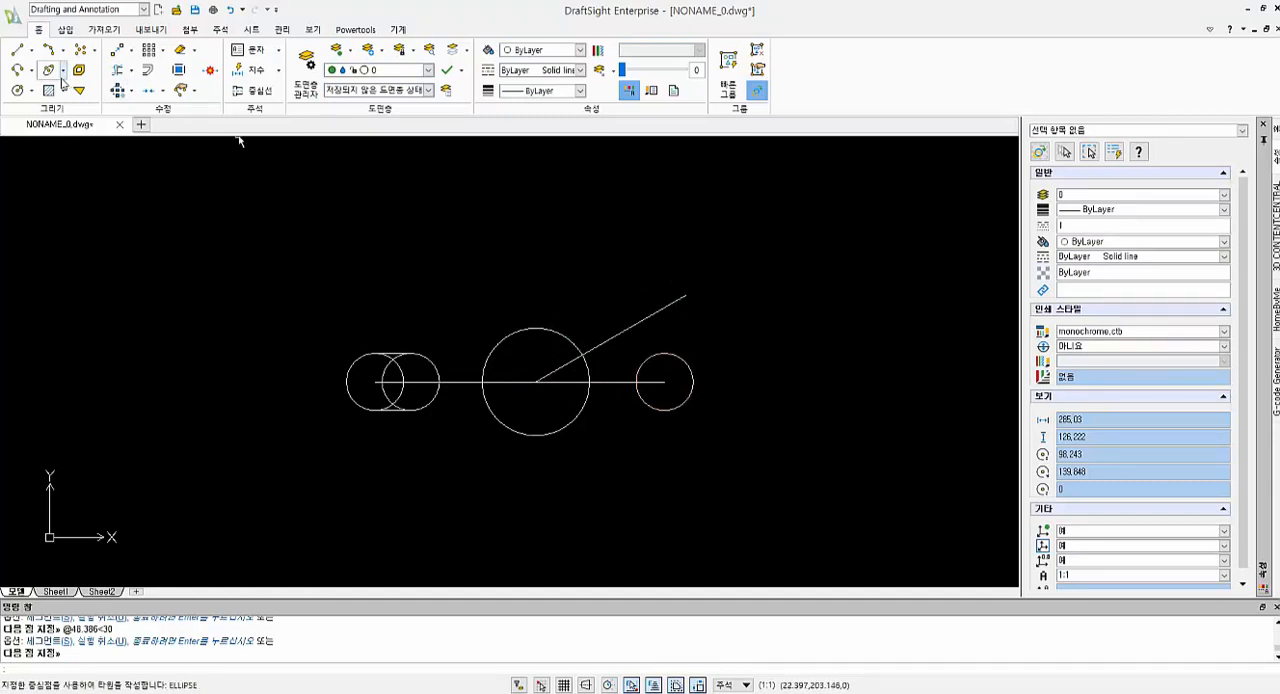
click(18, 71)
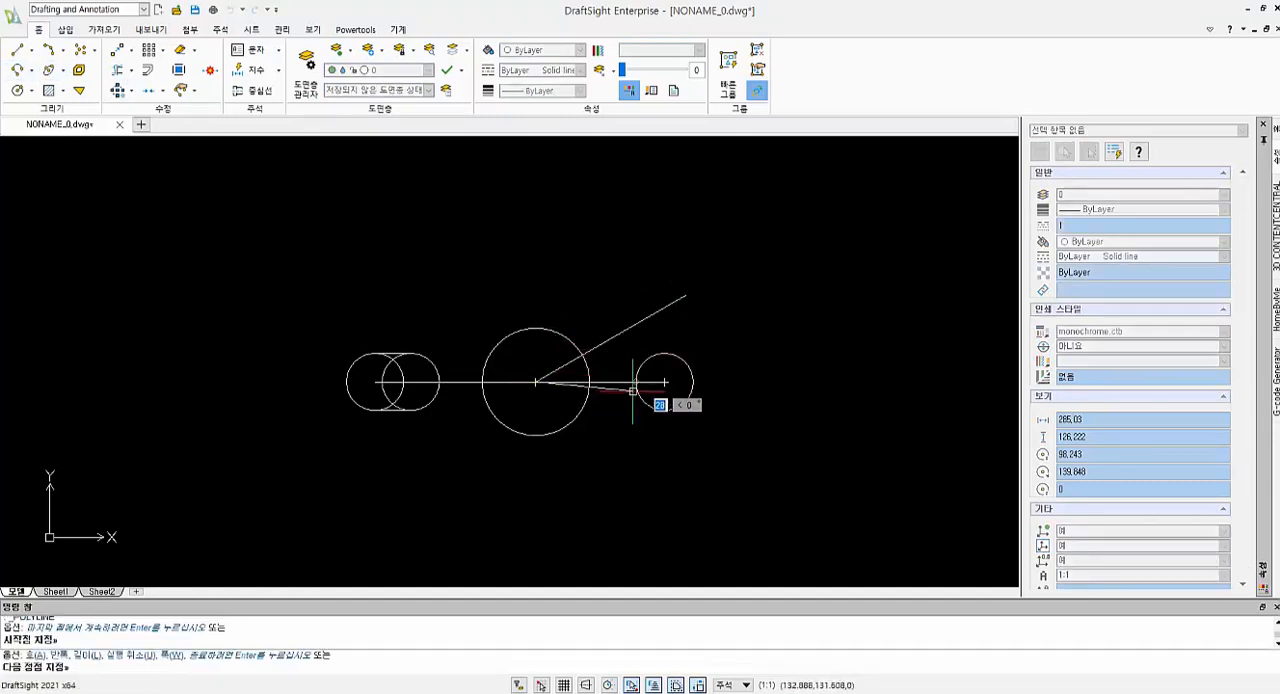
click(664, 381)
key(Escape)
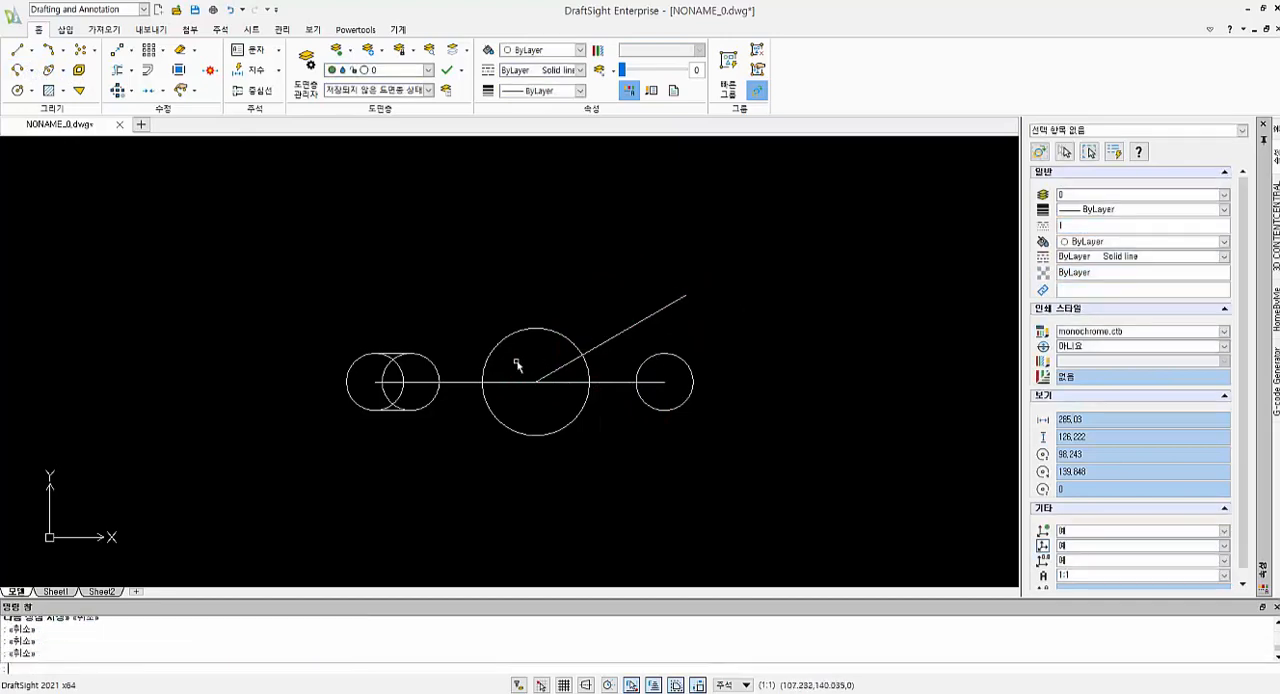
click(617, 386)
key(Delete)
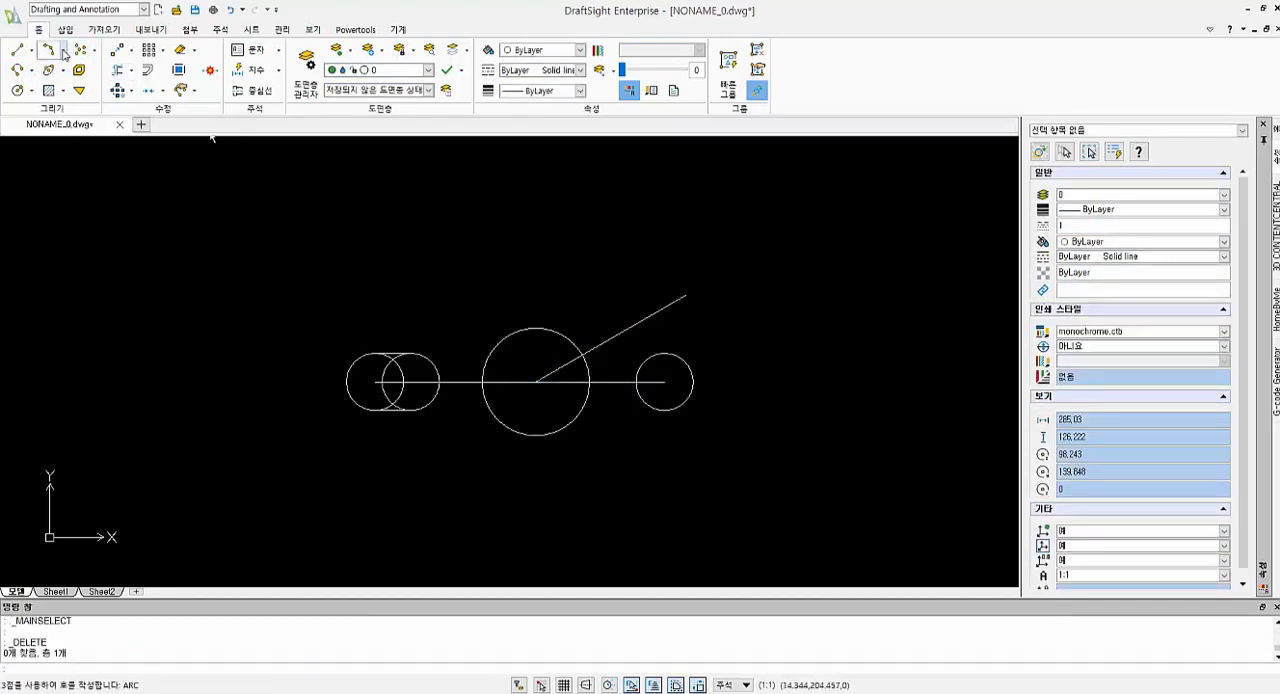
Draw an arc centred on the middle circle, from the baseline's right endpoint up past the 30-degree line
click(62, 49)
click(104, 196)
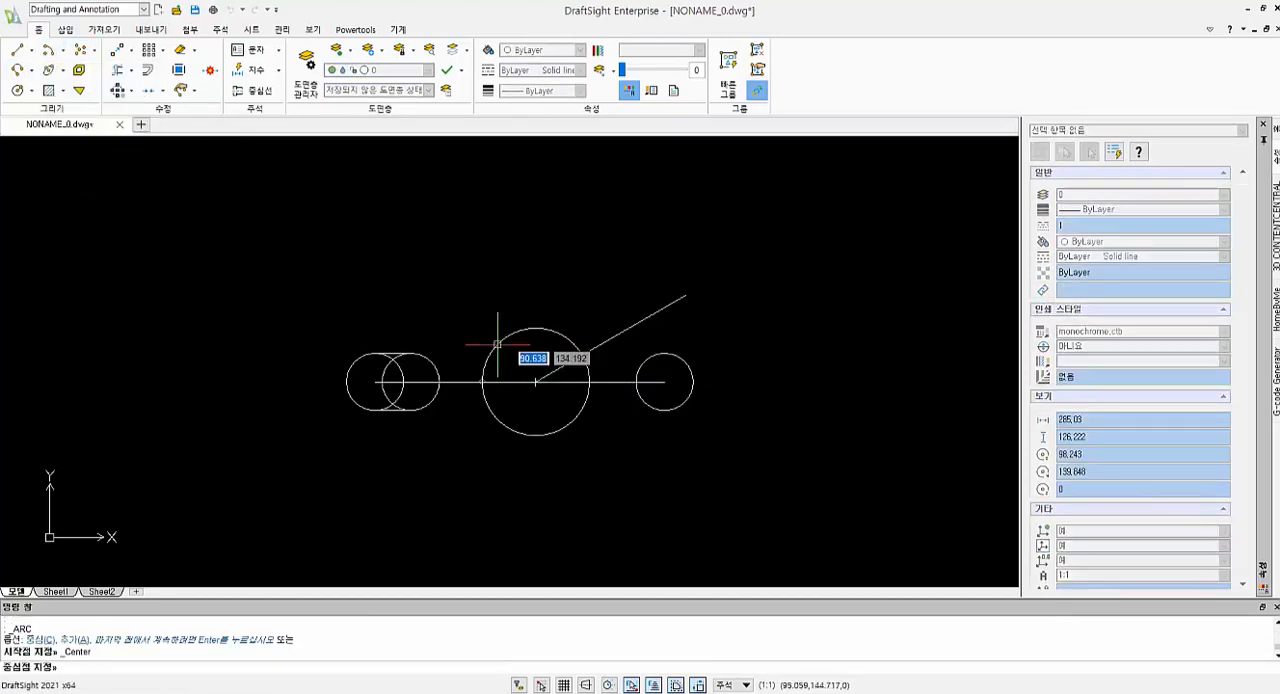
click(536, 381)
click(664, 381)
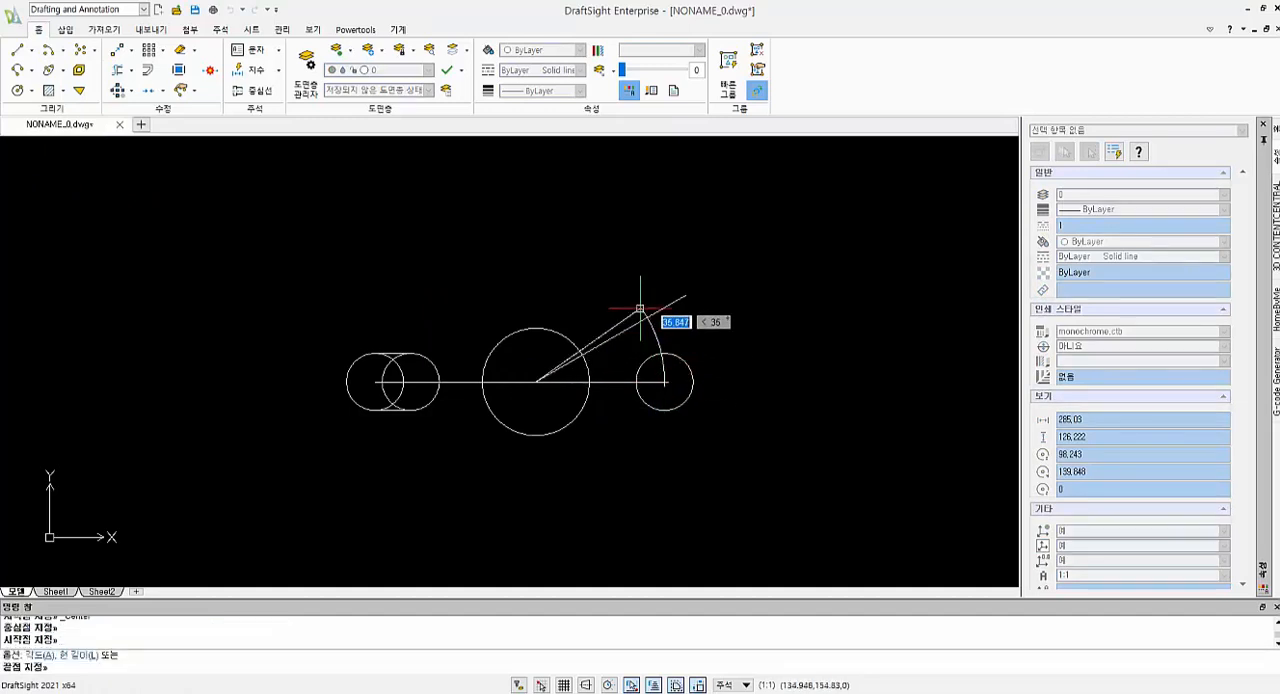
click(619, 285)
key(Escape)
key(Escape)
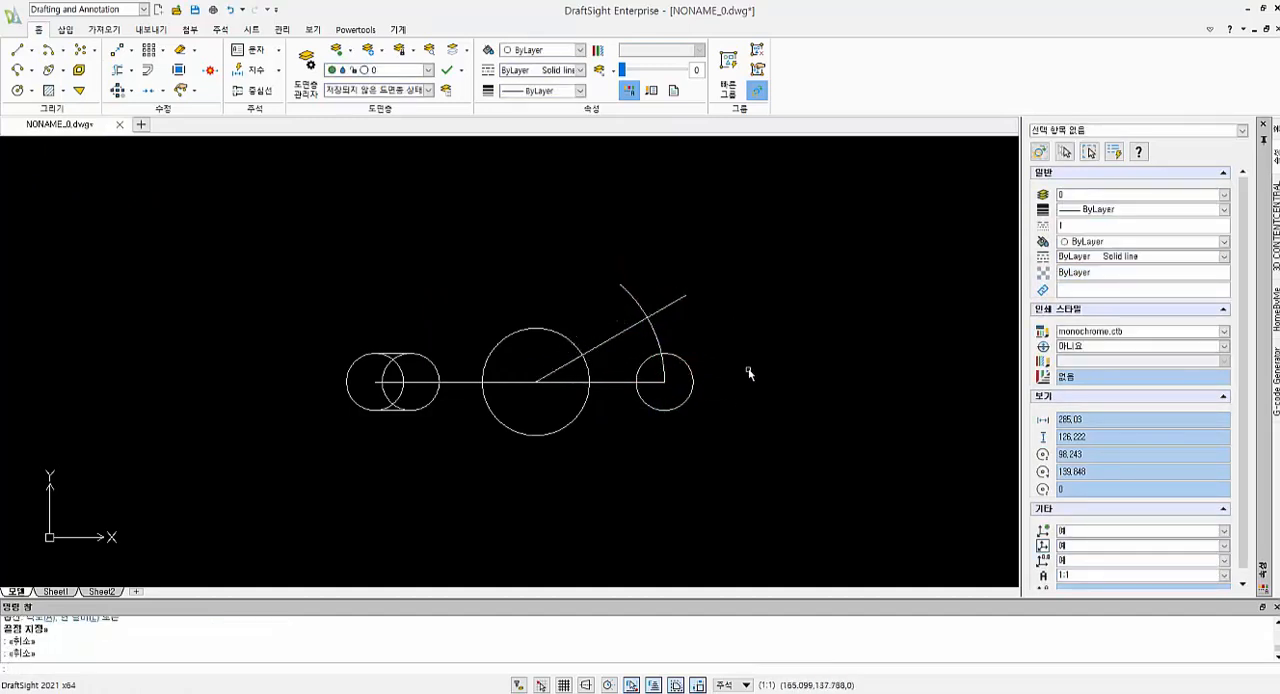
Copy the right radius 8 circle from its centre to the intersection of the arc and the 30-degree line
key(Return)
click(693, 370)
key(Return)
click(664, 381)
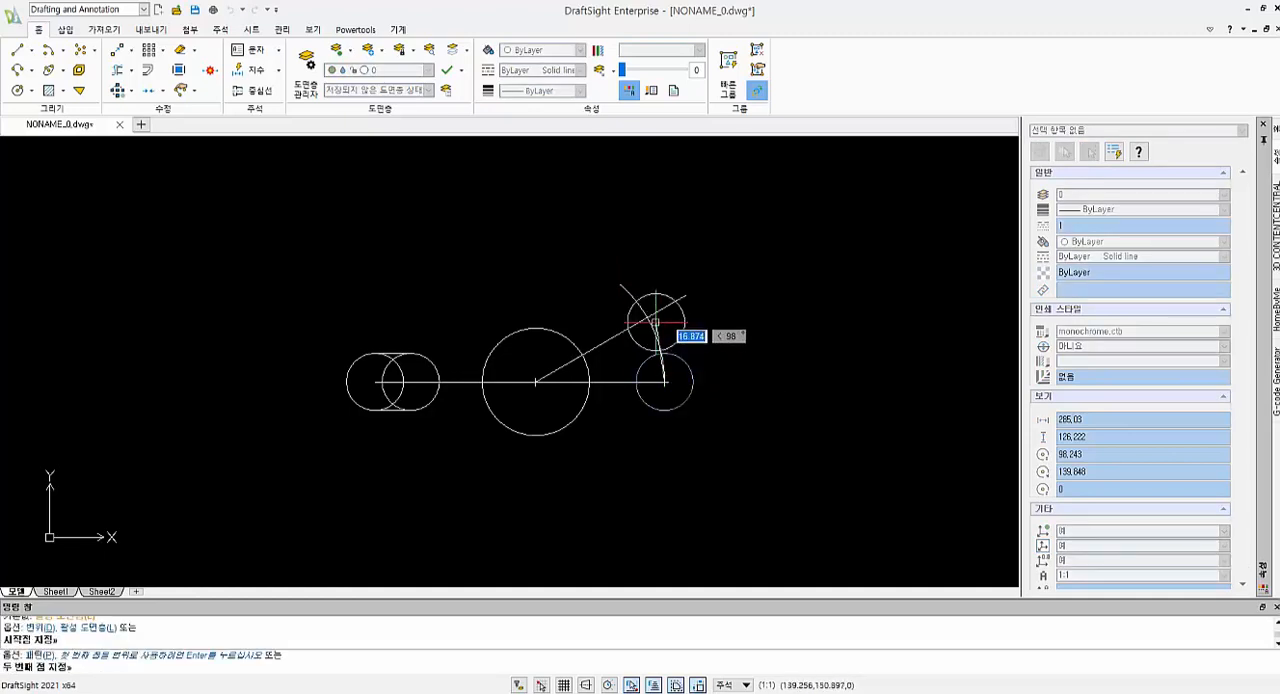
click(647, 316)
key(Escape)
key(Escape)
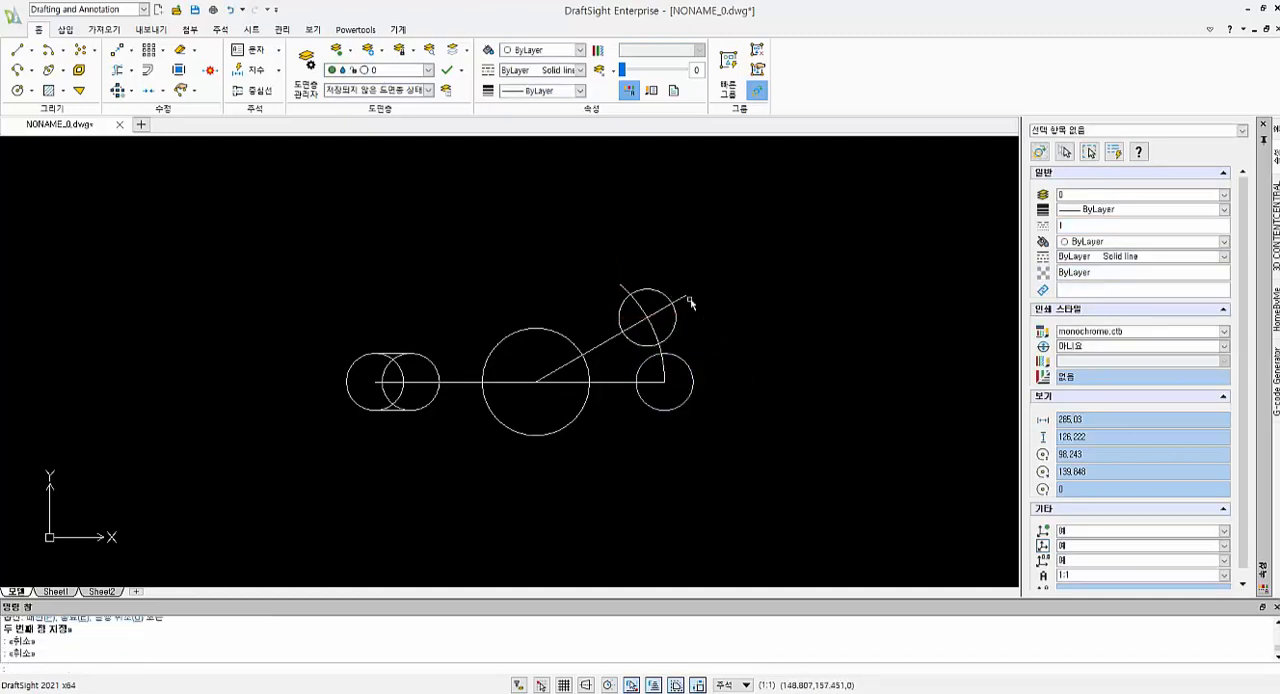
Delete the 30-degree construction line and the construction arc
click(689, 301)
key(Escape)
key(Escape)
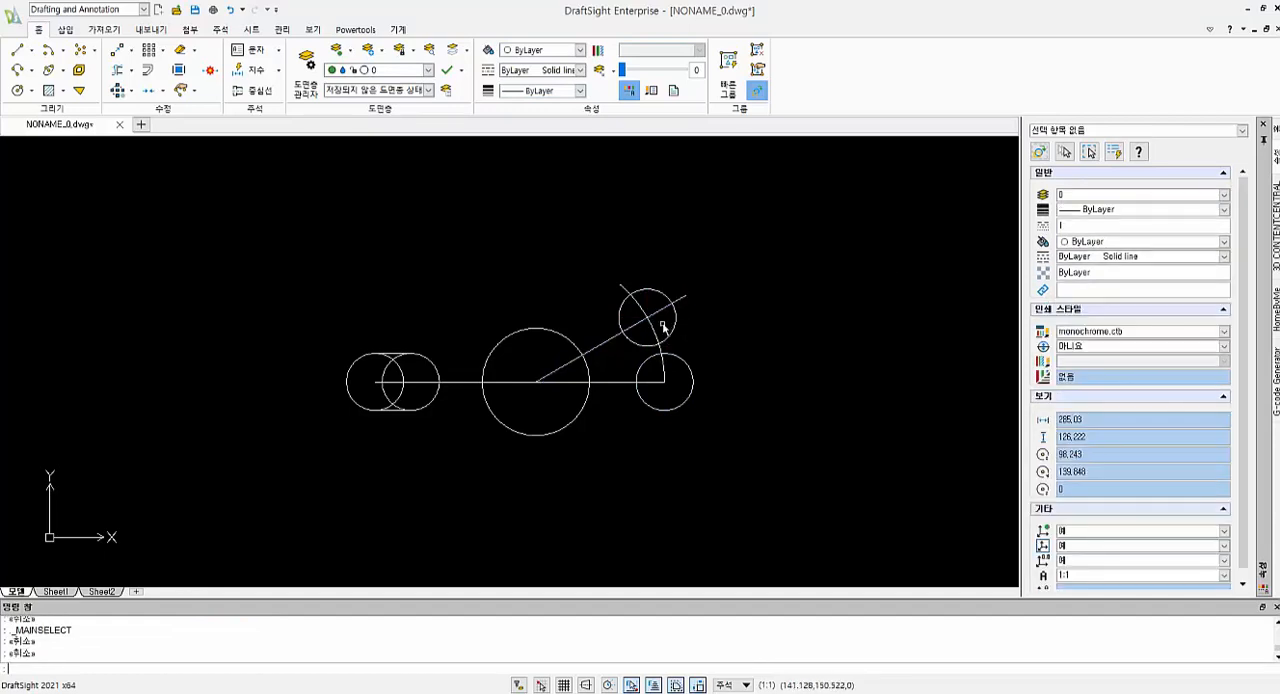
click(661, 323)
click(643, 311)
key(Delete)
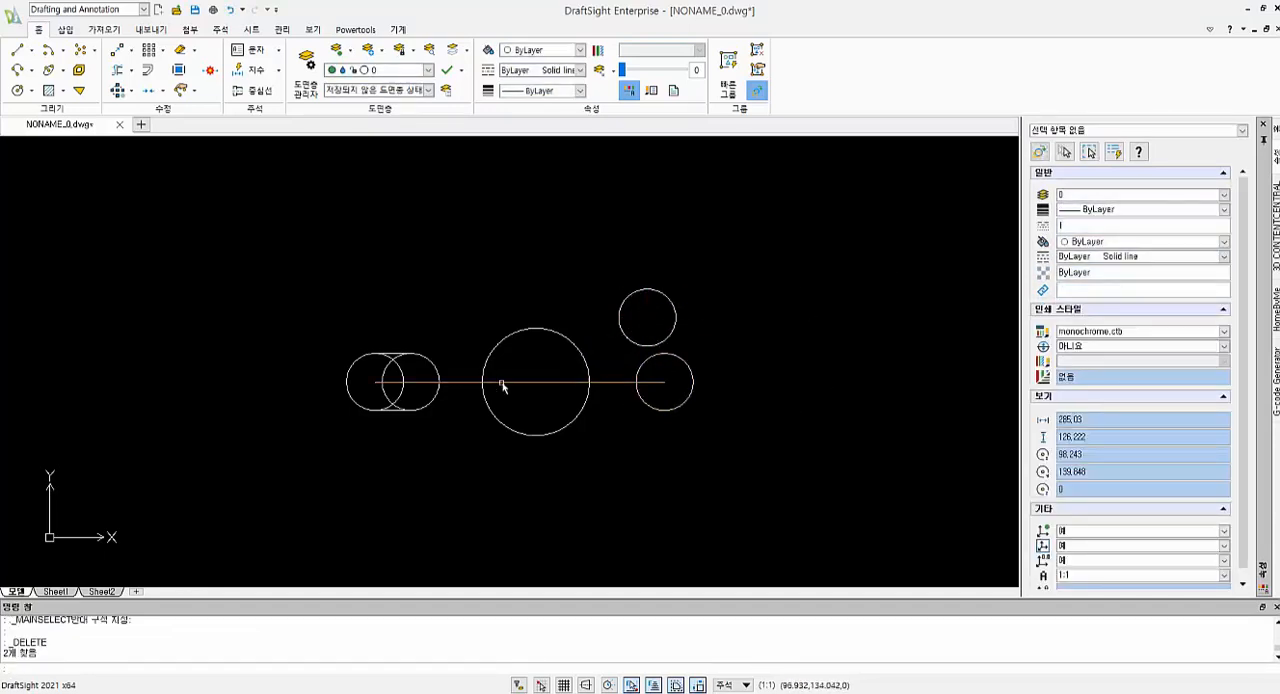
Draw a vertical construction line upward from the centre of the middle circle, with ortho on
text(l)
key(Return)
click(537, 381)
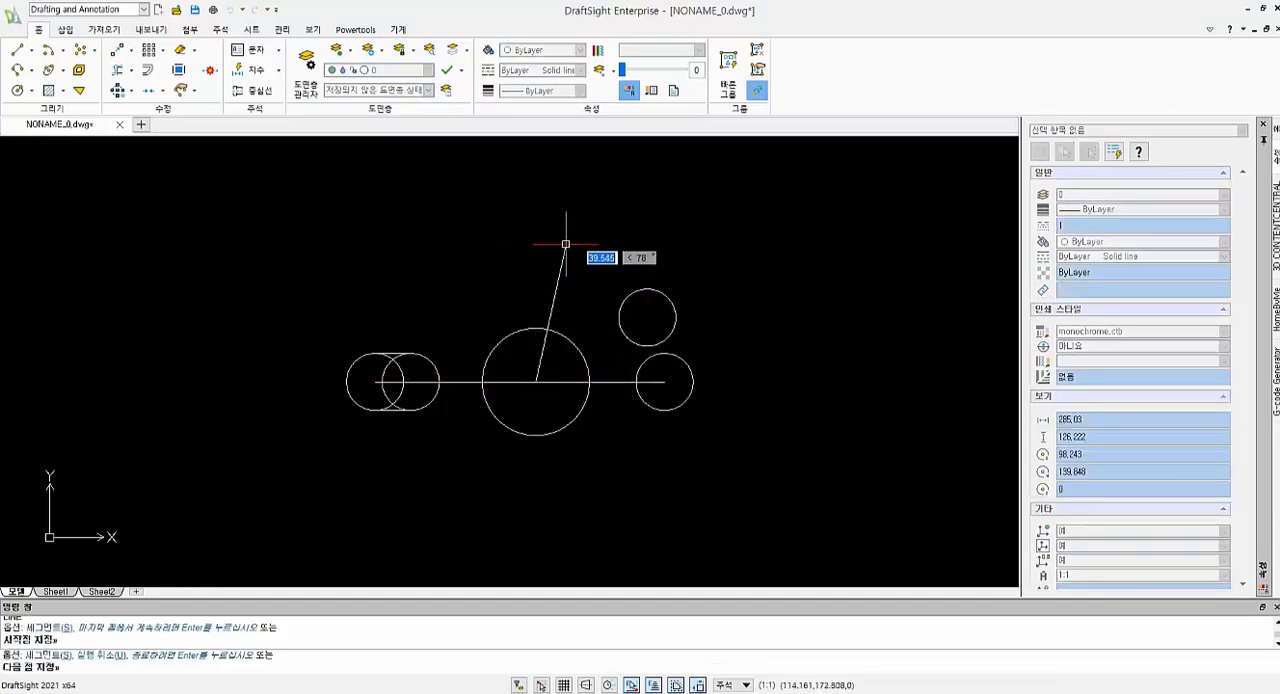
key(F8)
click(541, 188)
Offset the vertical construction line 10 to the left of the middle circle's centre
text(o)
key(Return)
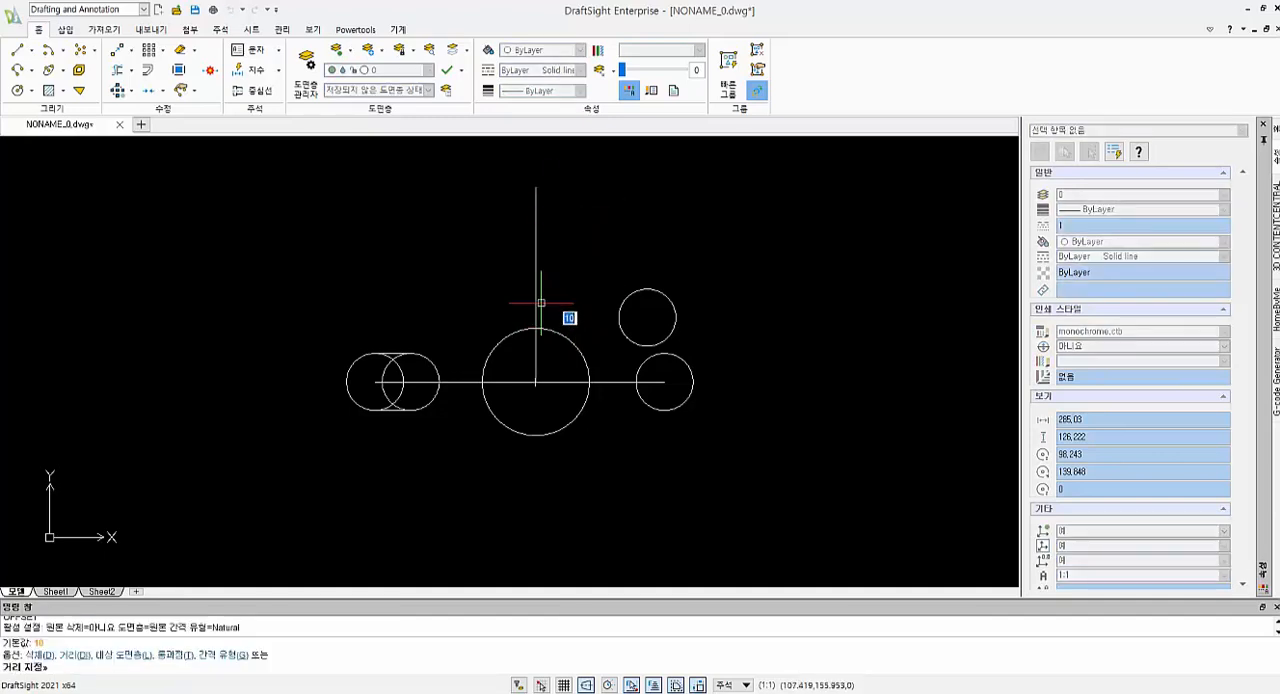
text(10)
key(Return)
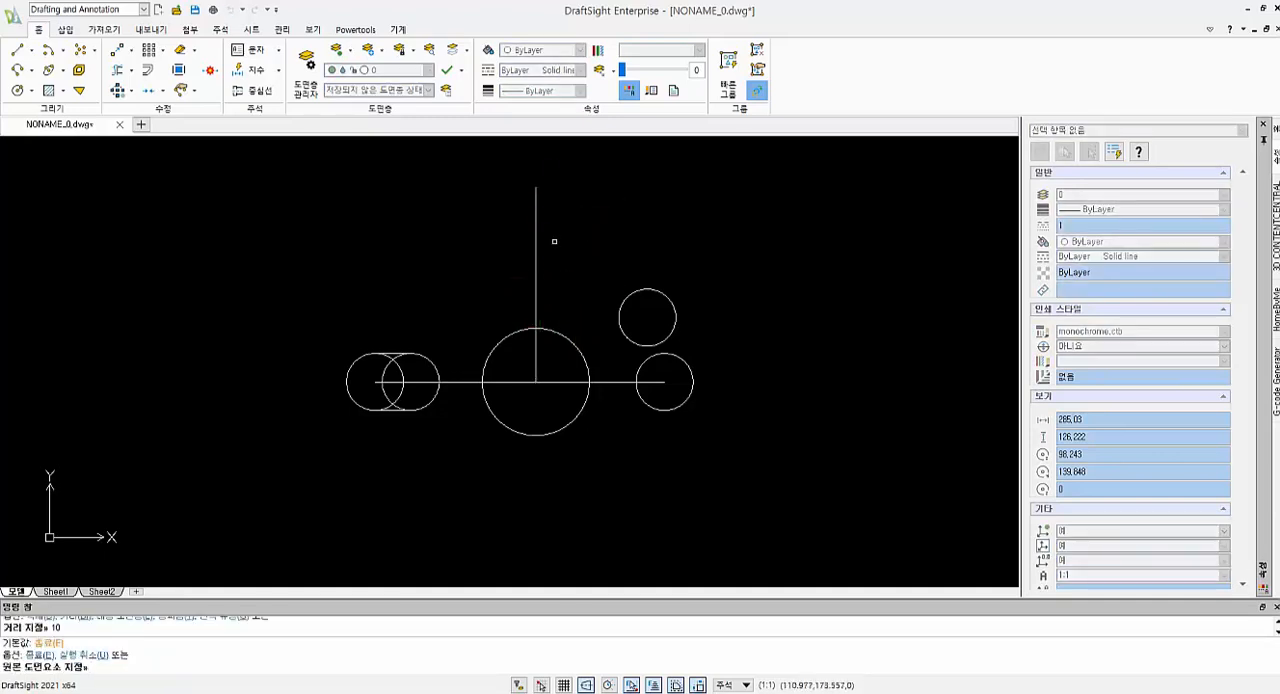
click(537, 238)
click(514, 230)
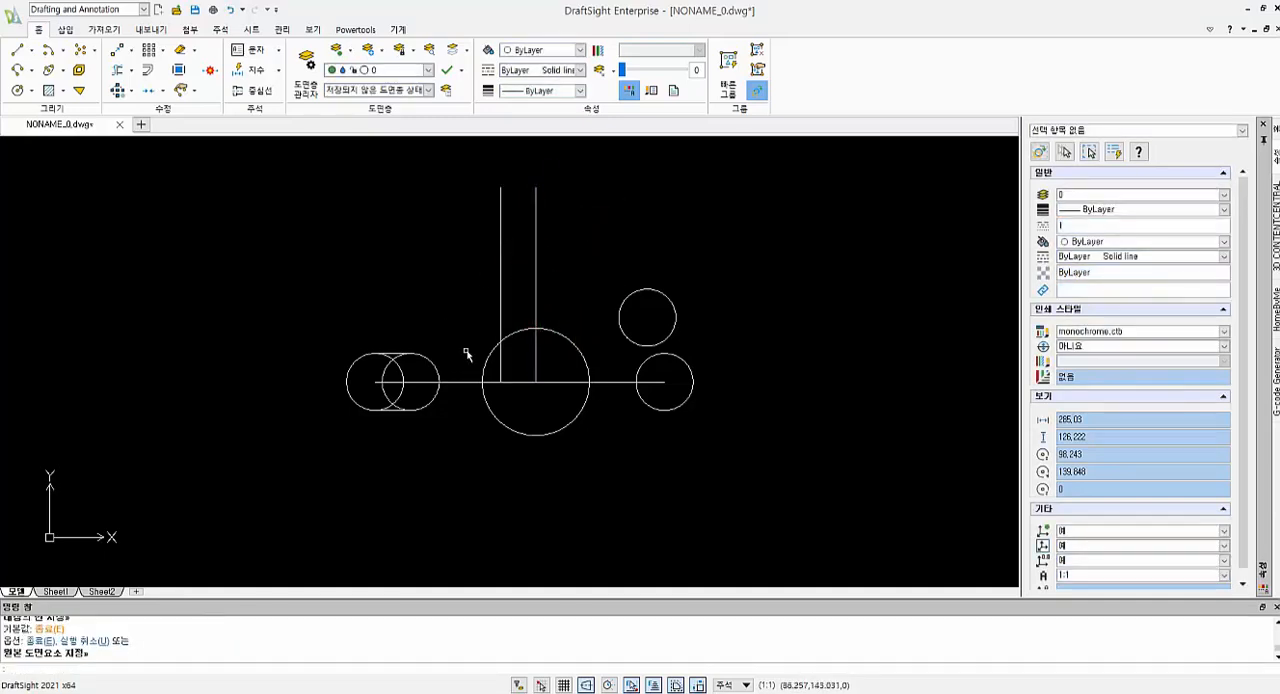
text(35)
key(Return)
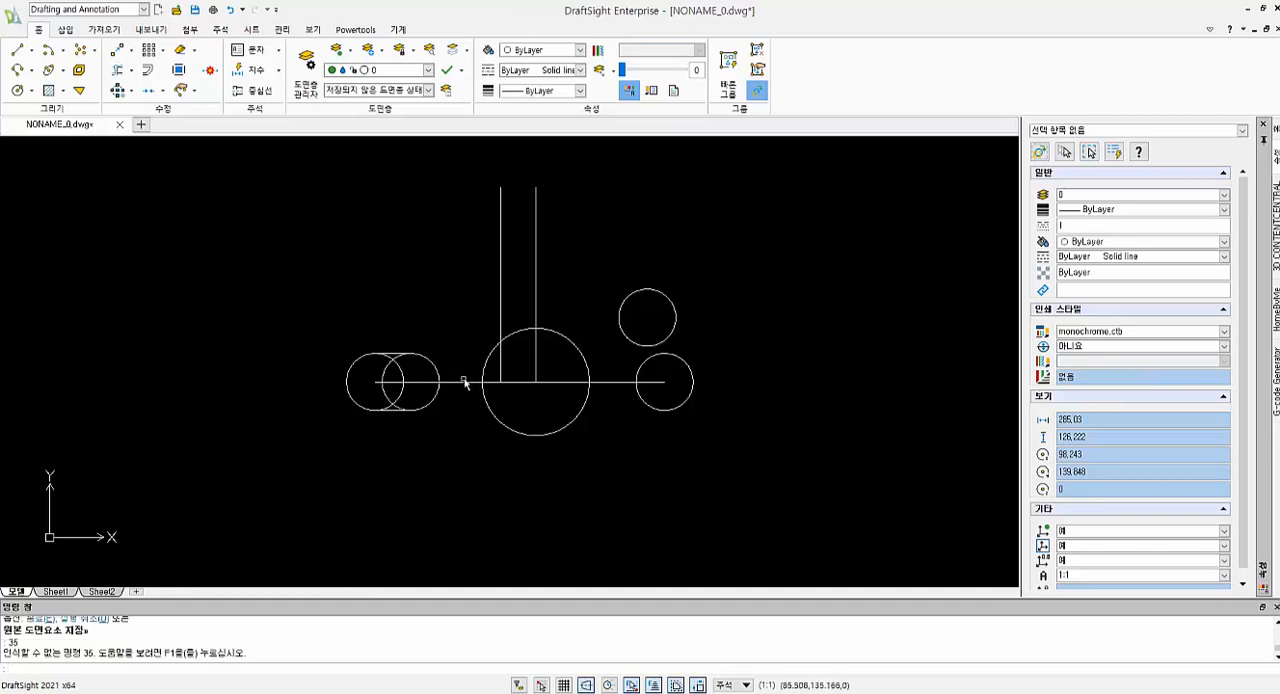
click(464, 384)
key(Escape)
key(Escape)
key(Escape)
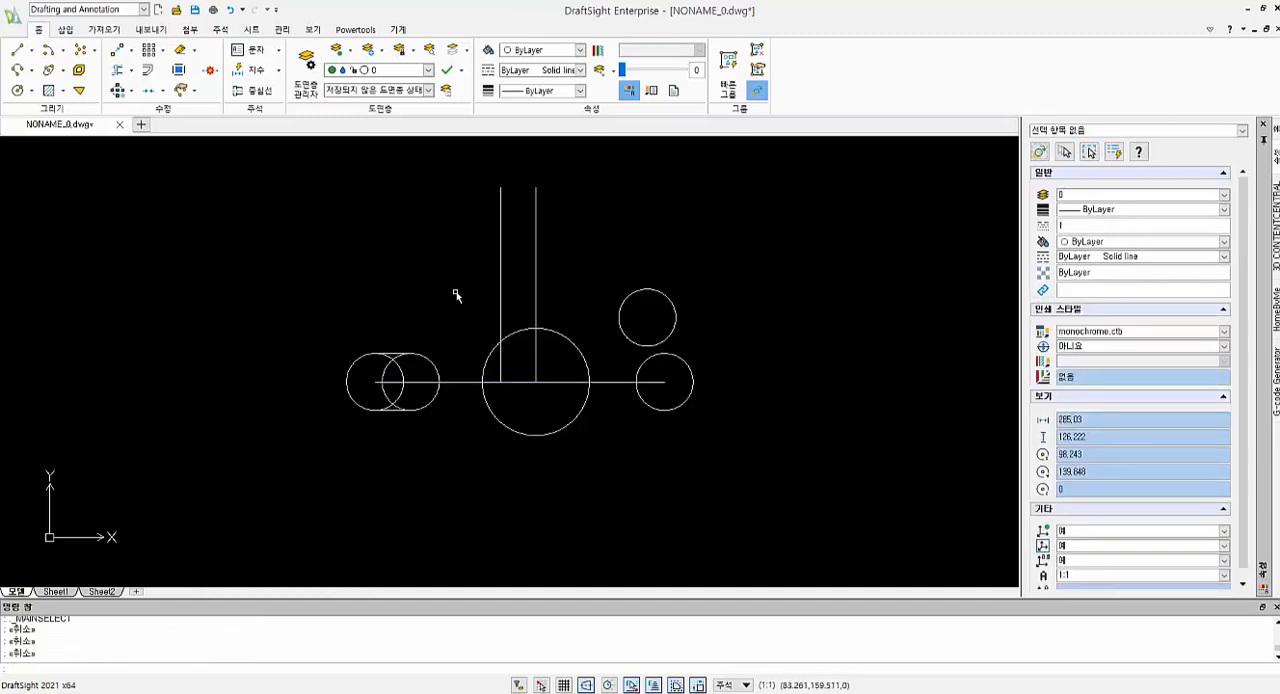
Offset the horizontal baseline 35 upward
text(o)
key(Return)
text(35)
key(Return)
click(459, 381)
click(494, 277)
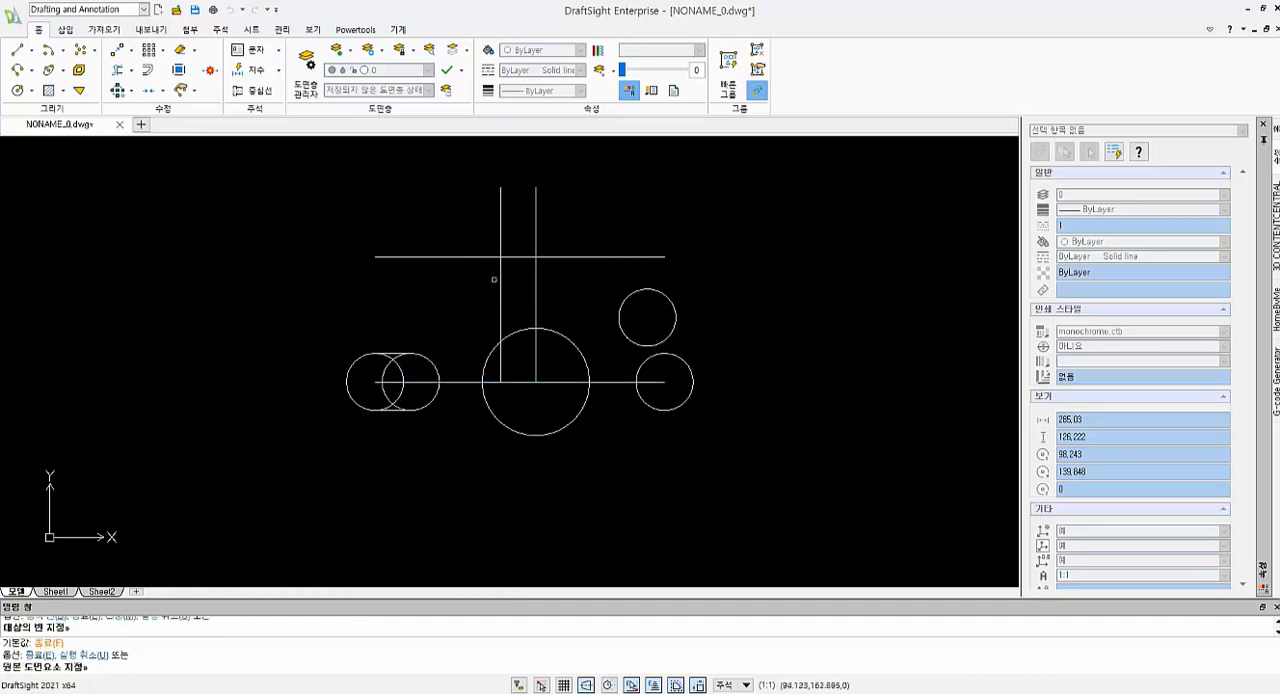
key(Escape)
Draw a circle of diameter 32 centred where the two offset construction lines intersect
text(c)
key(Return)
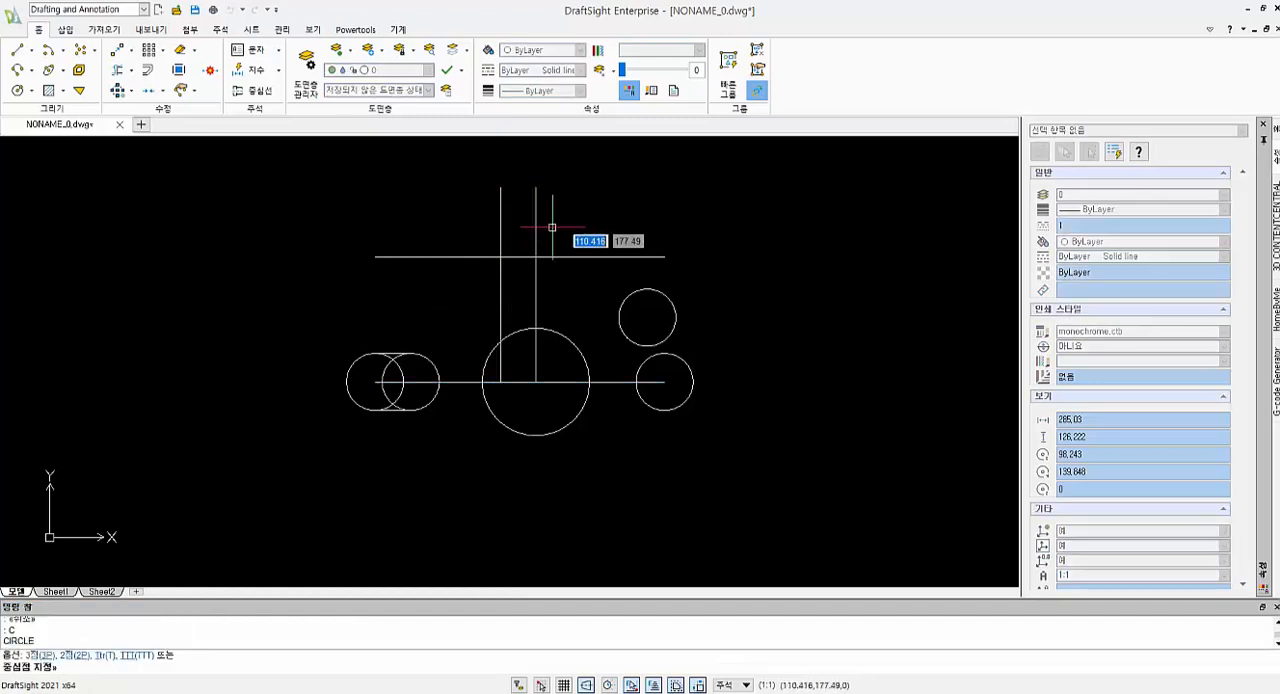
click(501, 256)
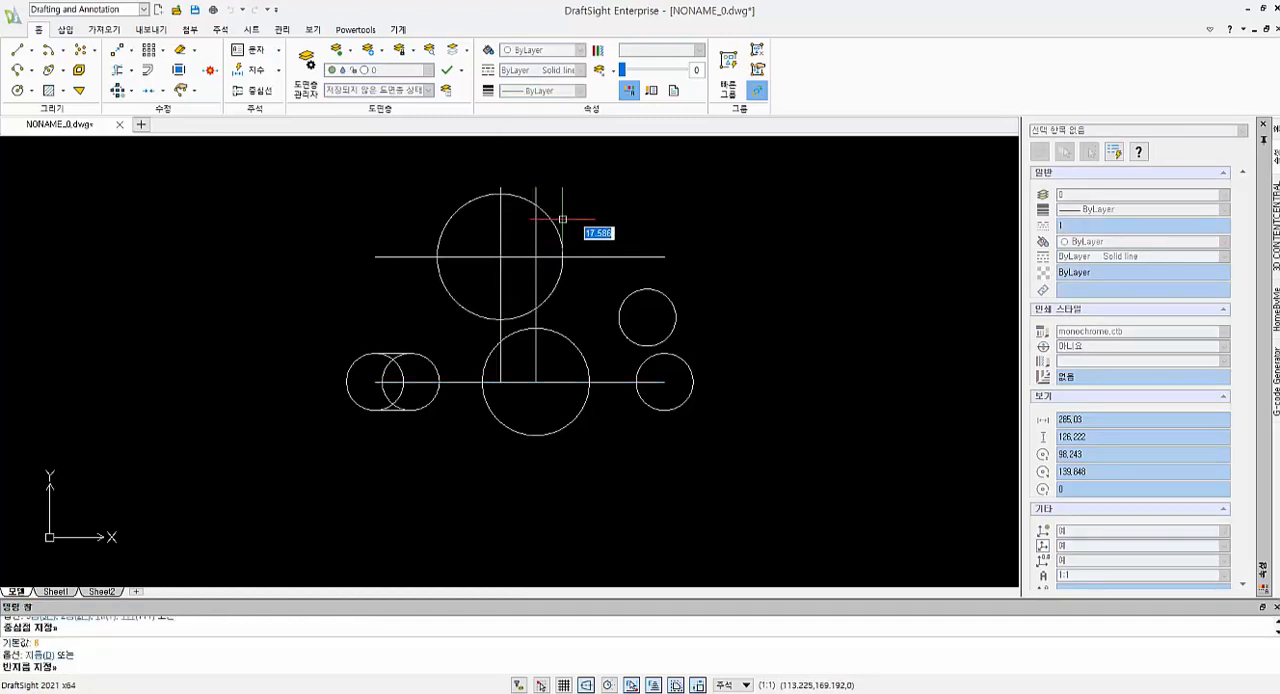
text(d)
key(Return)
text(32)
key(Return)
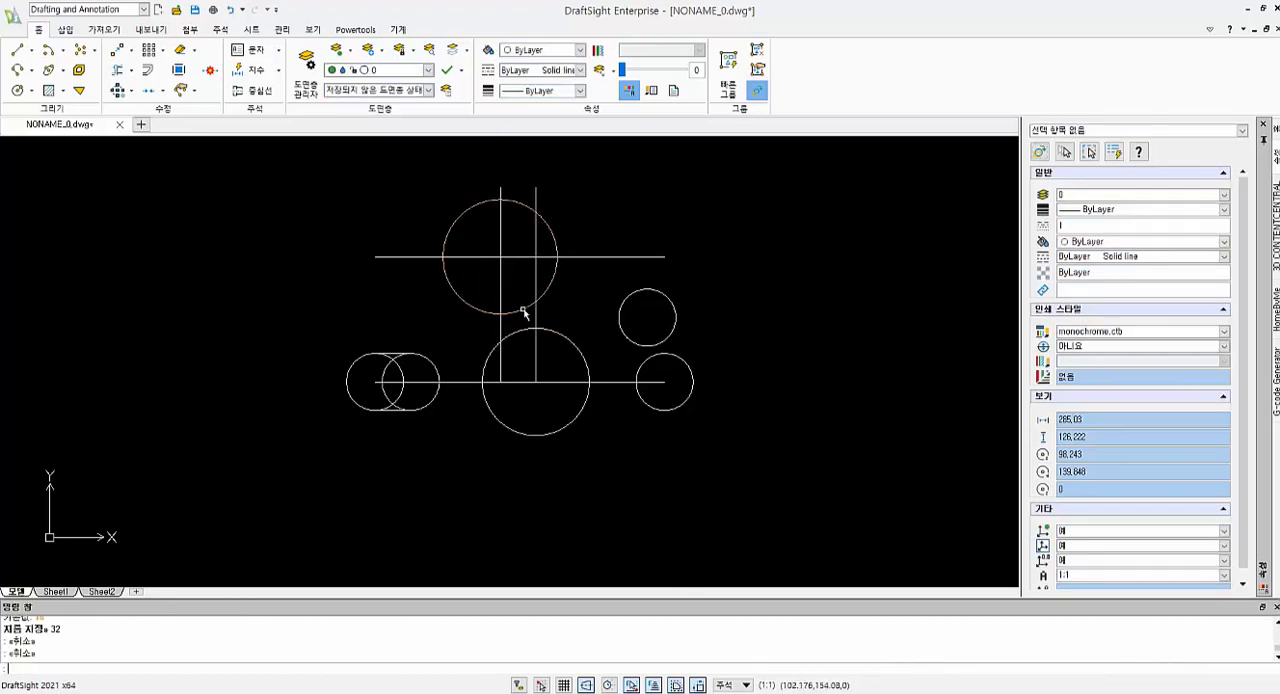
Delete both vertical construction lines, the offset horizontal line and the baseline
drag(538, 243, 488, 262)
key(Delete)
scroll(420, 353, down, 3)
scroll(420, 353, up, 5)
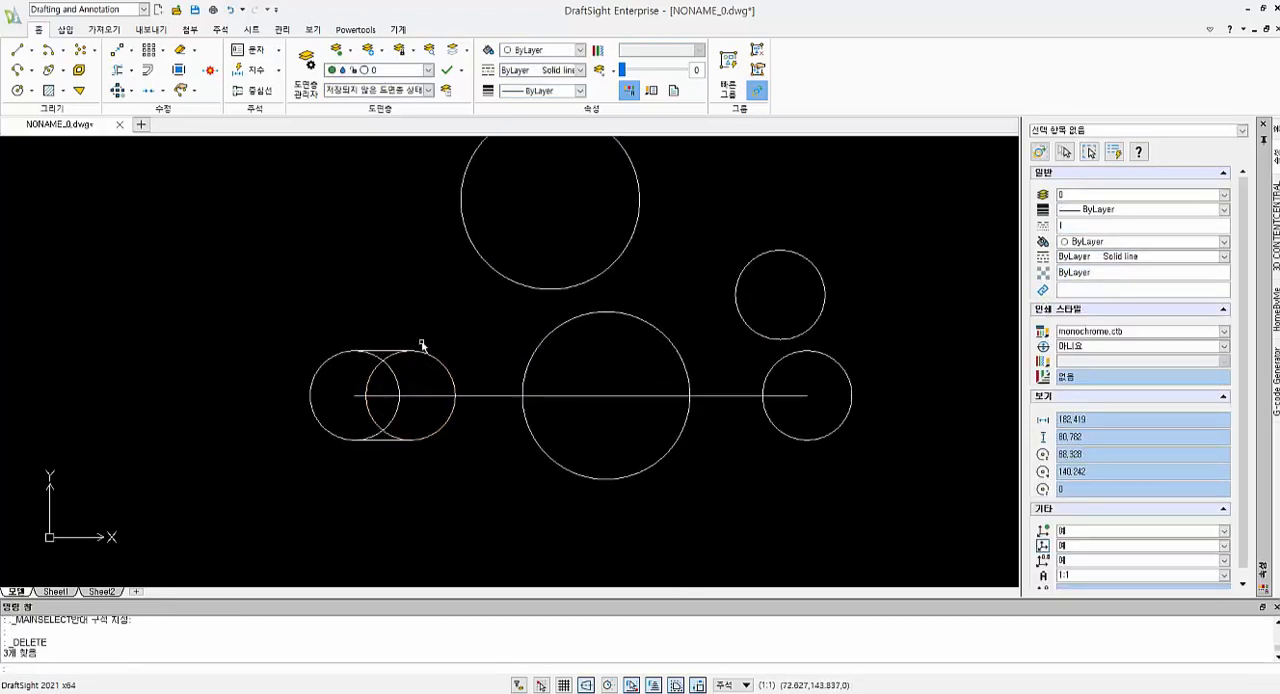
click(486, 396)
key(Delete)
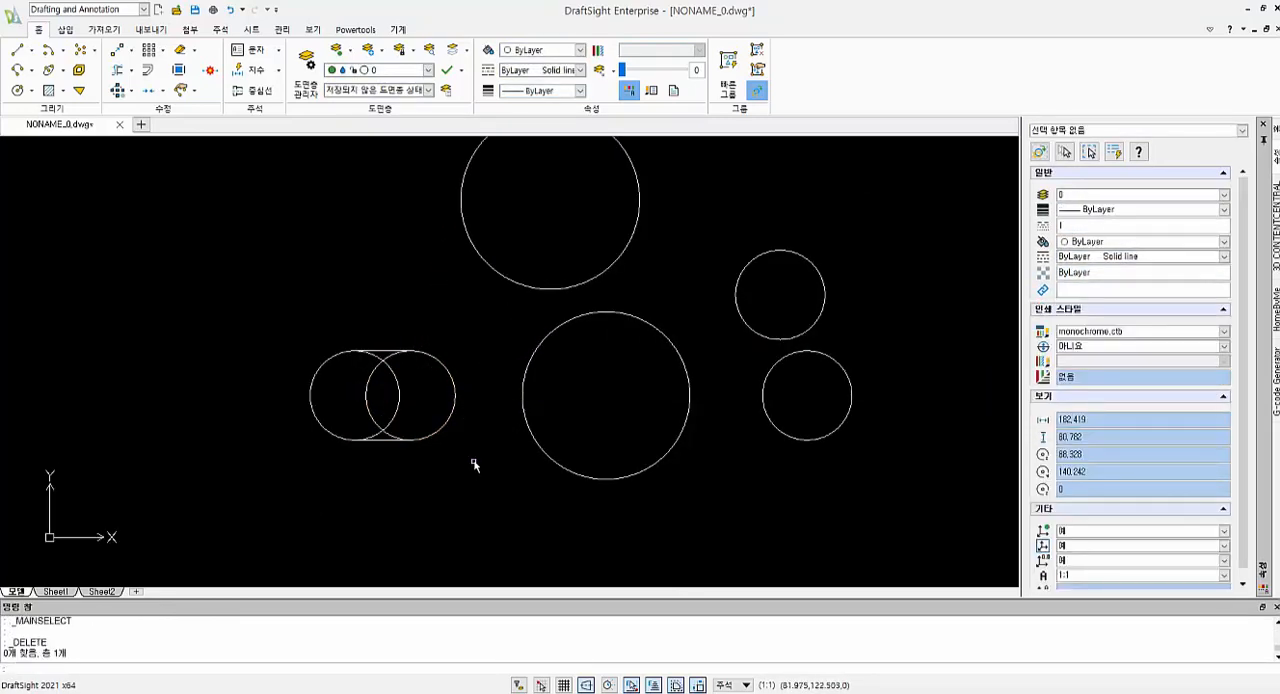
Trim the overlapping inner arcs of the two left circles to form the straight slot outline
text(tr)
key(Return)
drag(409, 382, 376, 357)
drag(417, 434, 366, 418)
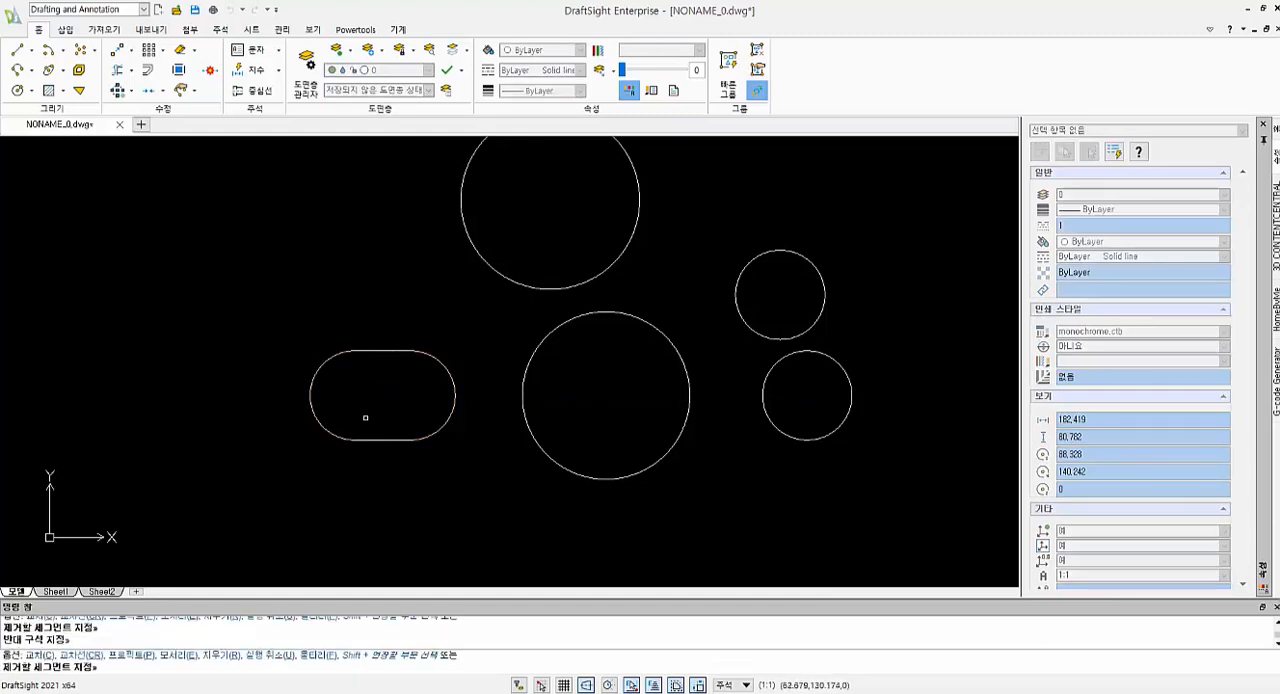
scroll(483, 385, down, 1)
key(Escape)
key(Escape)
Draw a radius 24 circle tangent to the upper circle's left side and the left slot's outer end arc
text(c)
key(Return)
text(t)
key(Return)
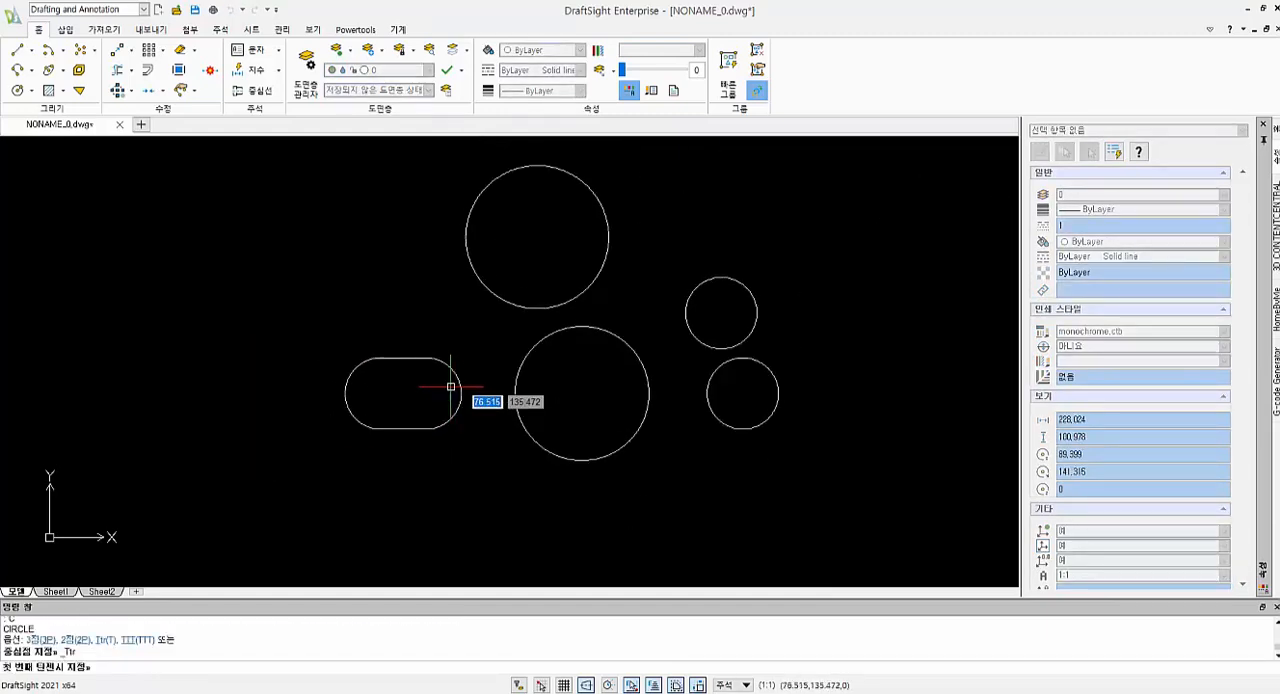
click(461, 241)
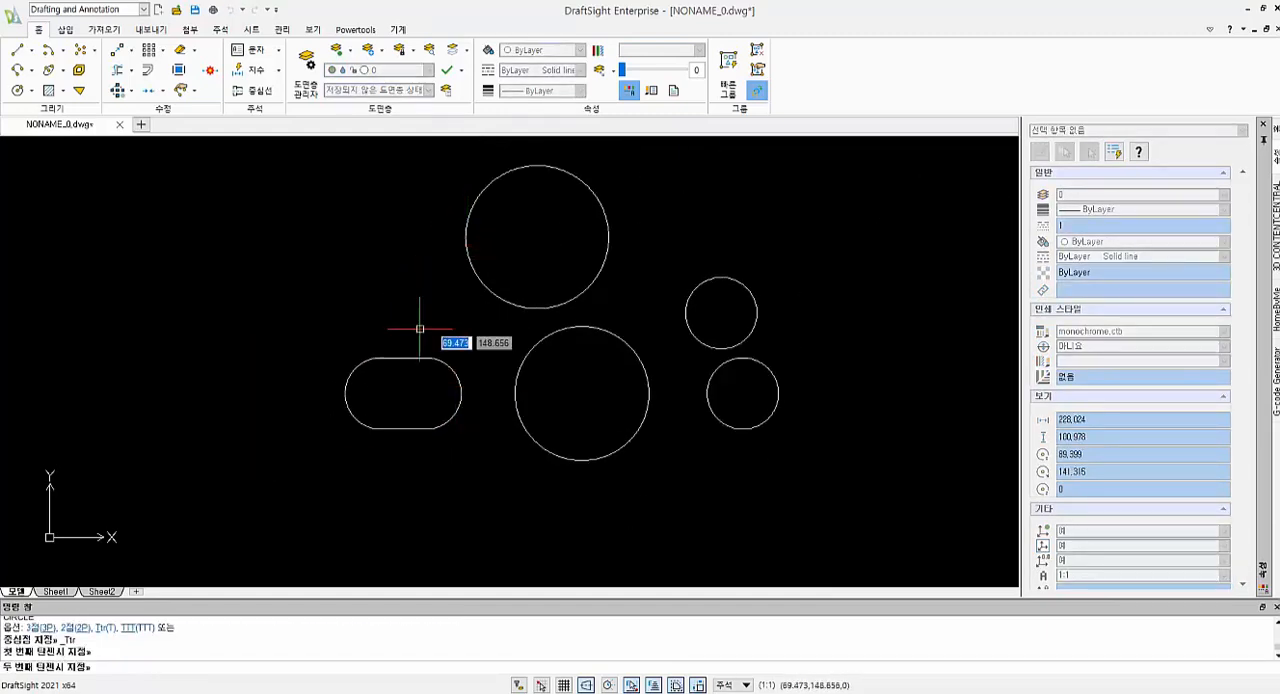
click(359, 365)
text(24)
key(Return)
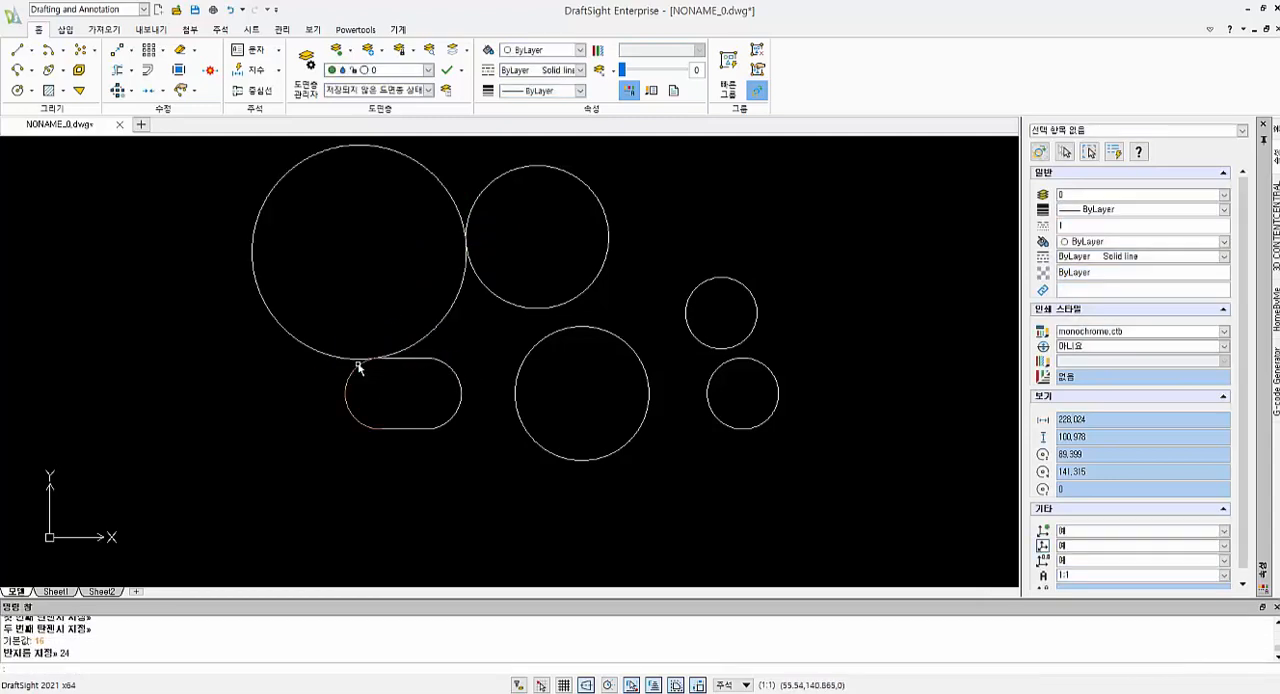
key(Escape)
key(Escape)
Trim the radius 24 circle to the tangent arc between the upper circle and the left slot
text(tr)
key(Return)
key(Return)
click(254, 243)
key(Escape)
key(Escape)
scroll(611, 466, up, 1)
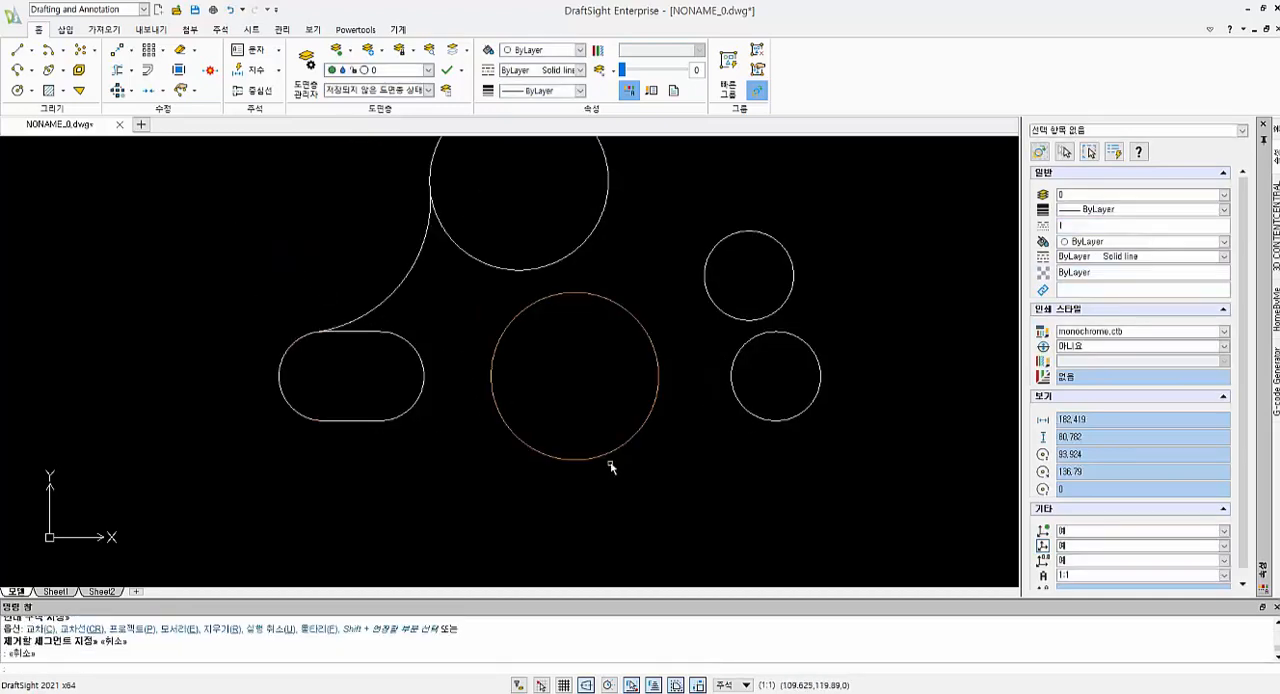
scroll(674, 466, down, 1)
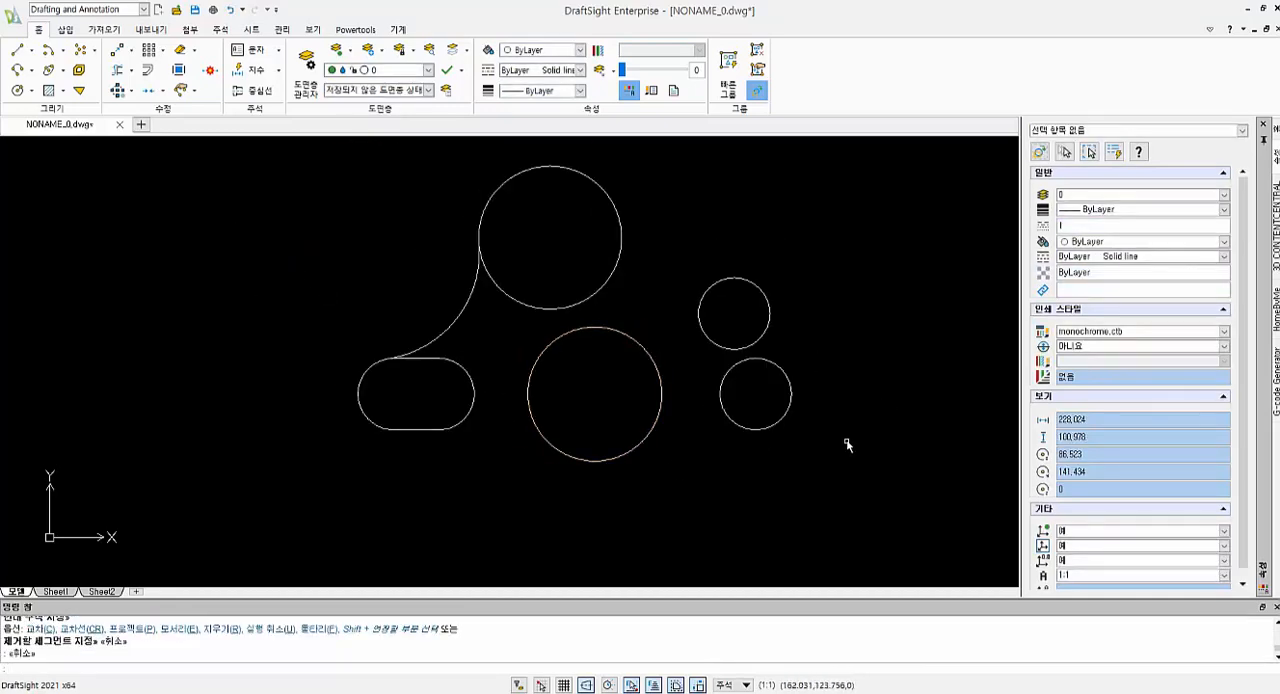
Draw an arc centred on the middle circle, from the lower right circle's centre to the upper right circle's centre
click(47, 49)
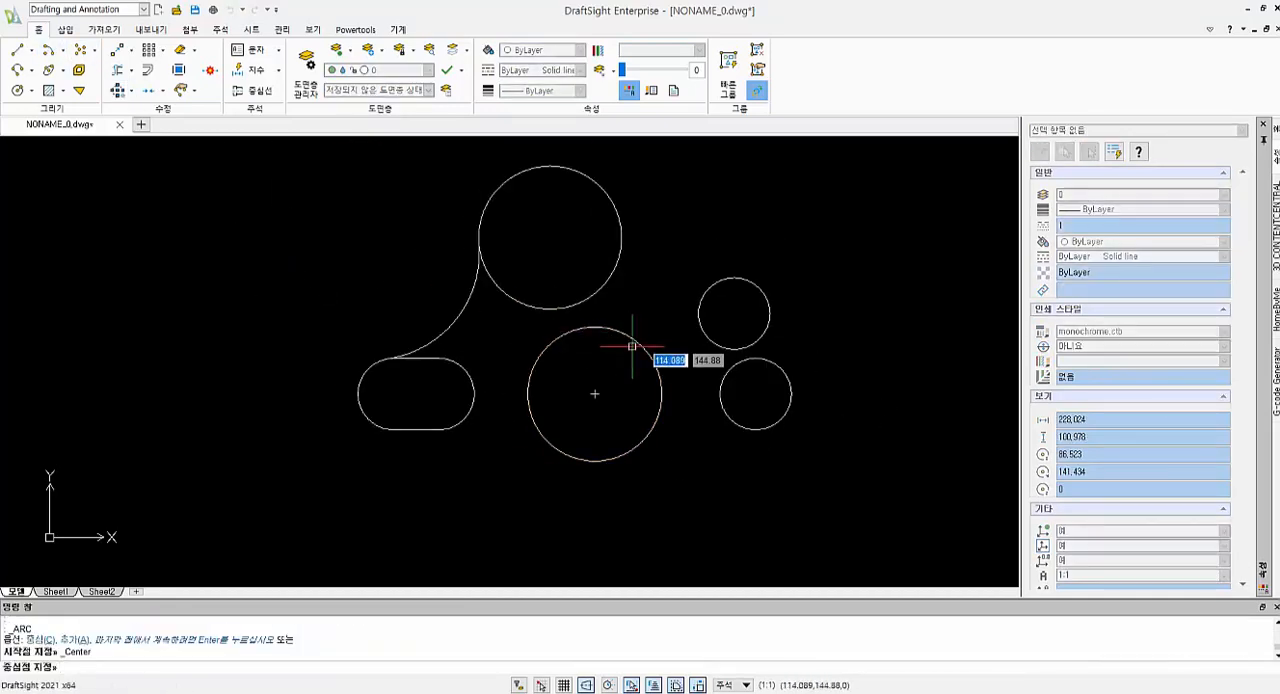
click(595, 393)
click(757, 392)
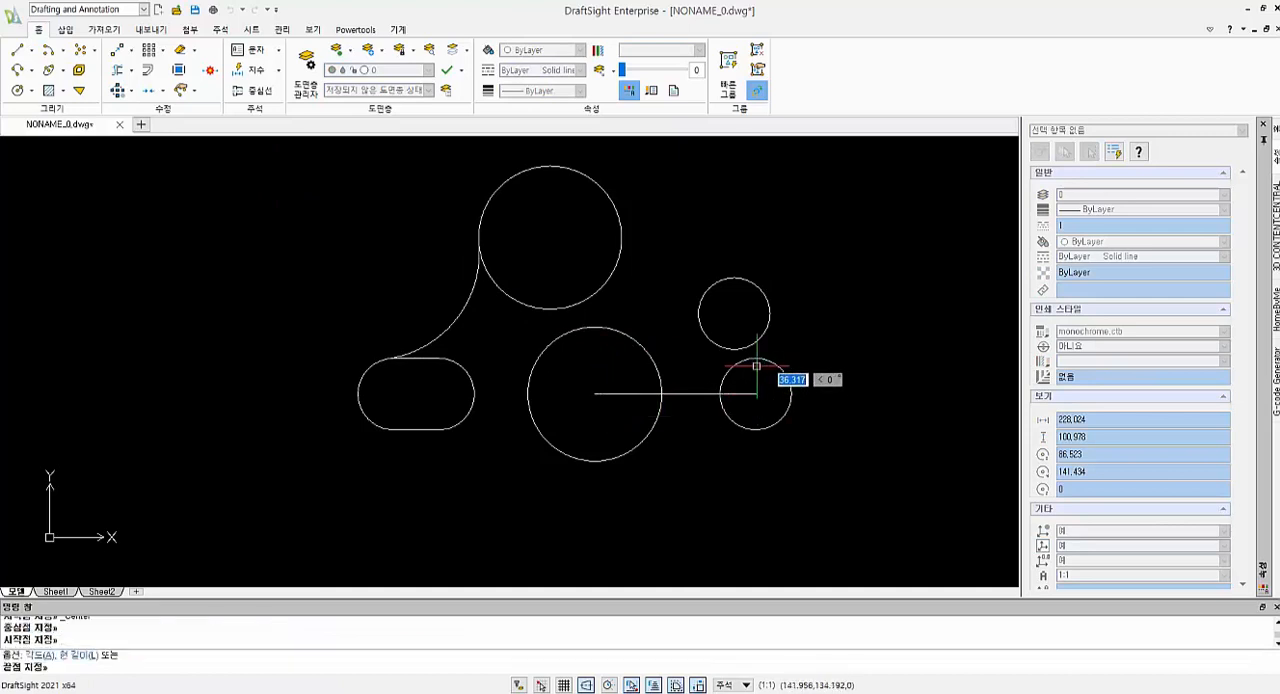
click(734, 314)
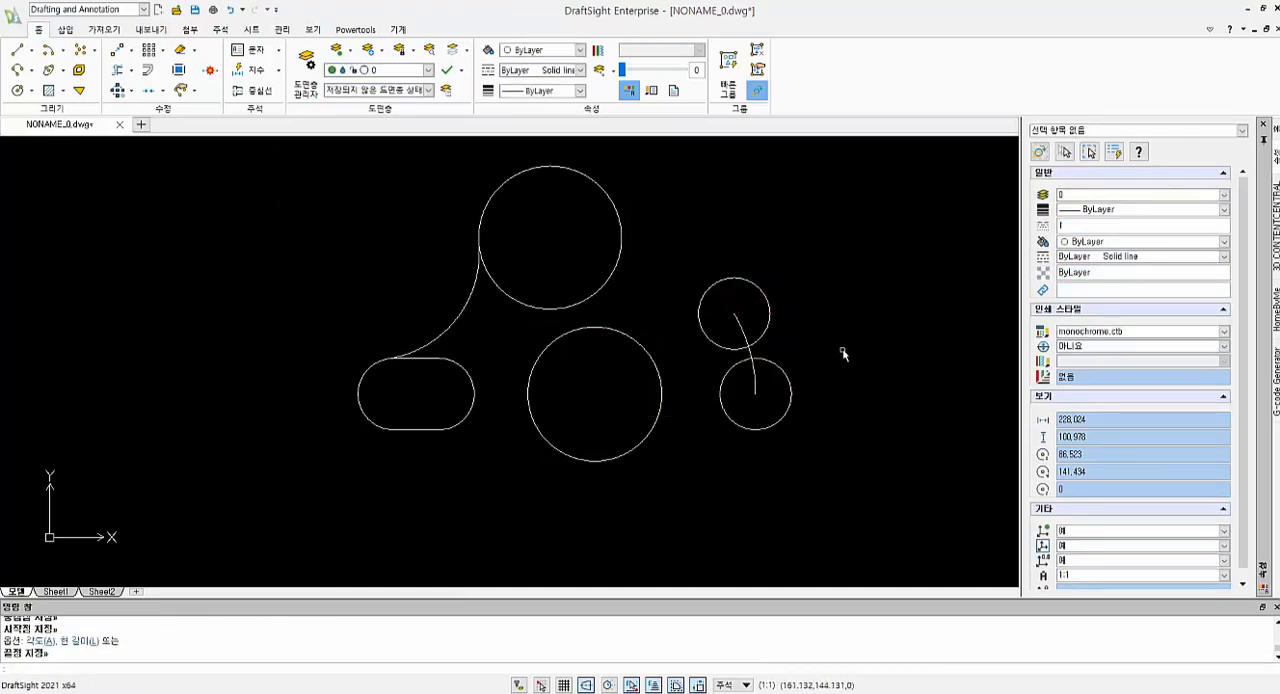
key(Escape)
key(Escape)
Offset the arc between the two right circles 8 outward, away from the middle circle
text(o)
key(Return)
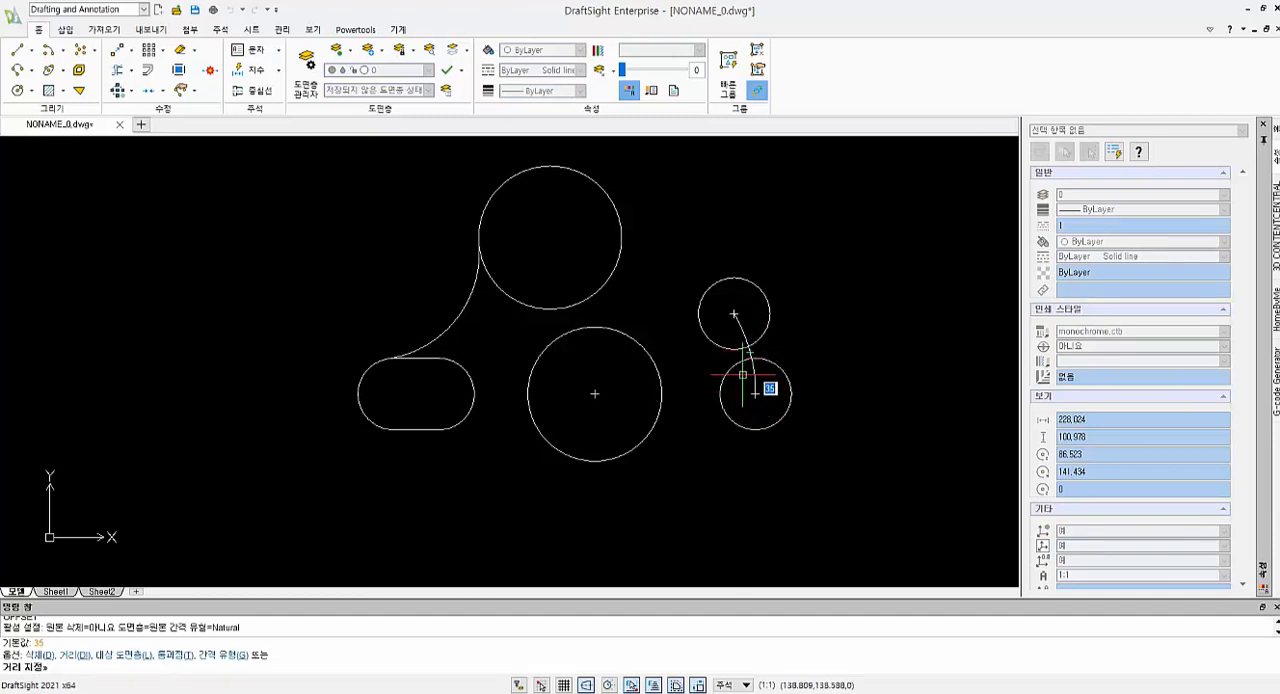
text(8)
key(Return)
click(752, 361)
click(784, 349)
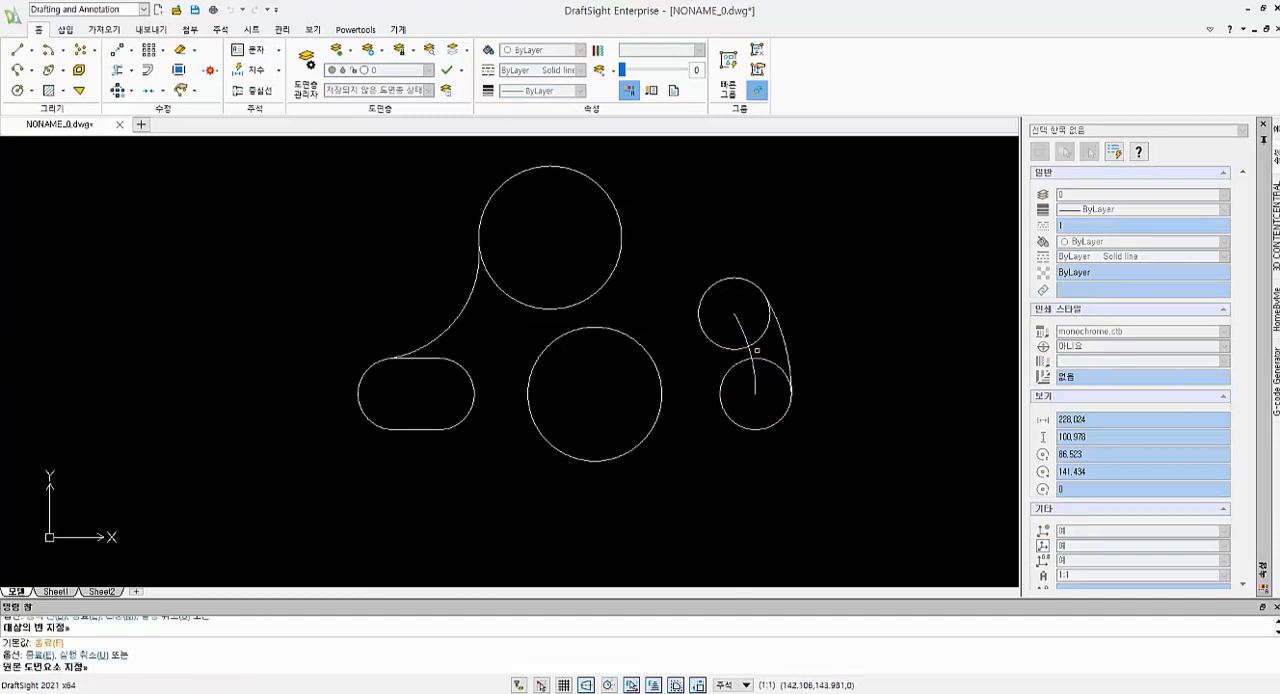
key(Return)
click(750, 353)
key(Escape)
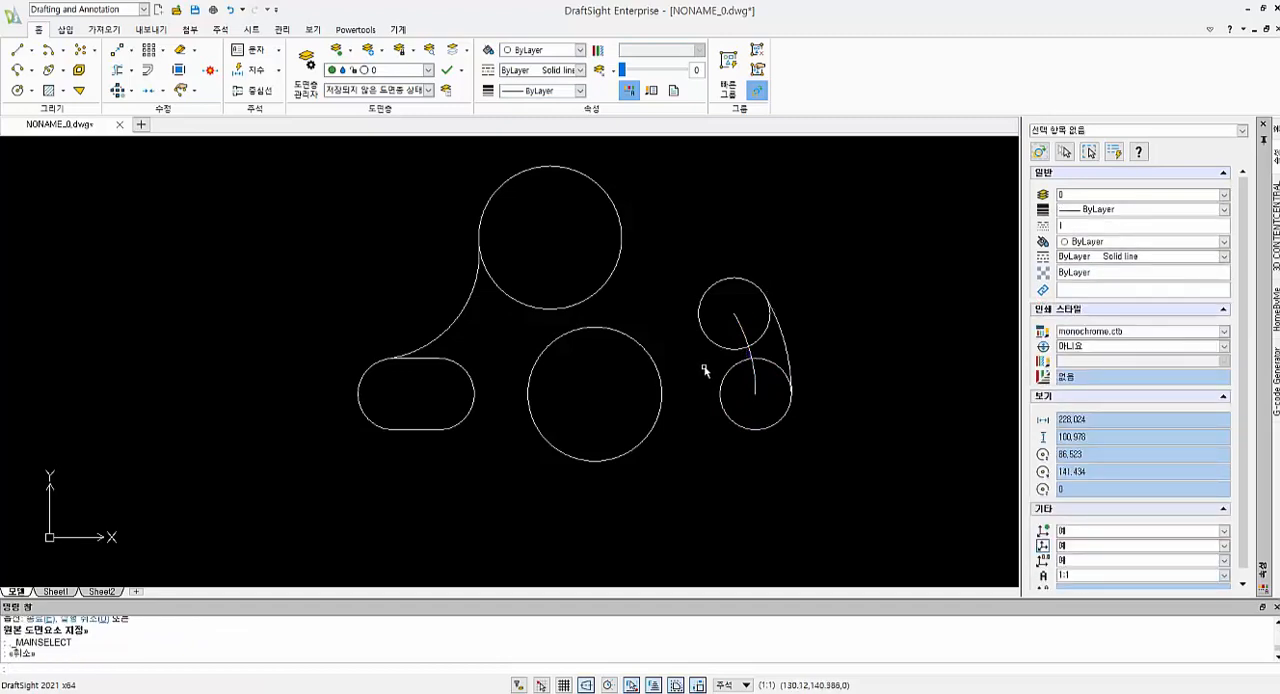
text(o)
key(Return)
key(Escape)
key(Escape)
key(Escape)
Offset the arc between the two right circles 8 inward, toward the middle circle
text(o)
key(Return)
key(Return)
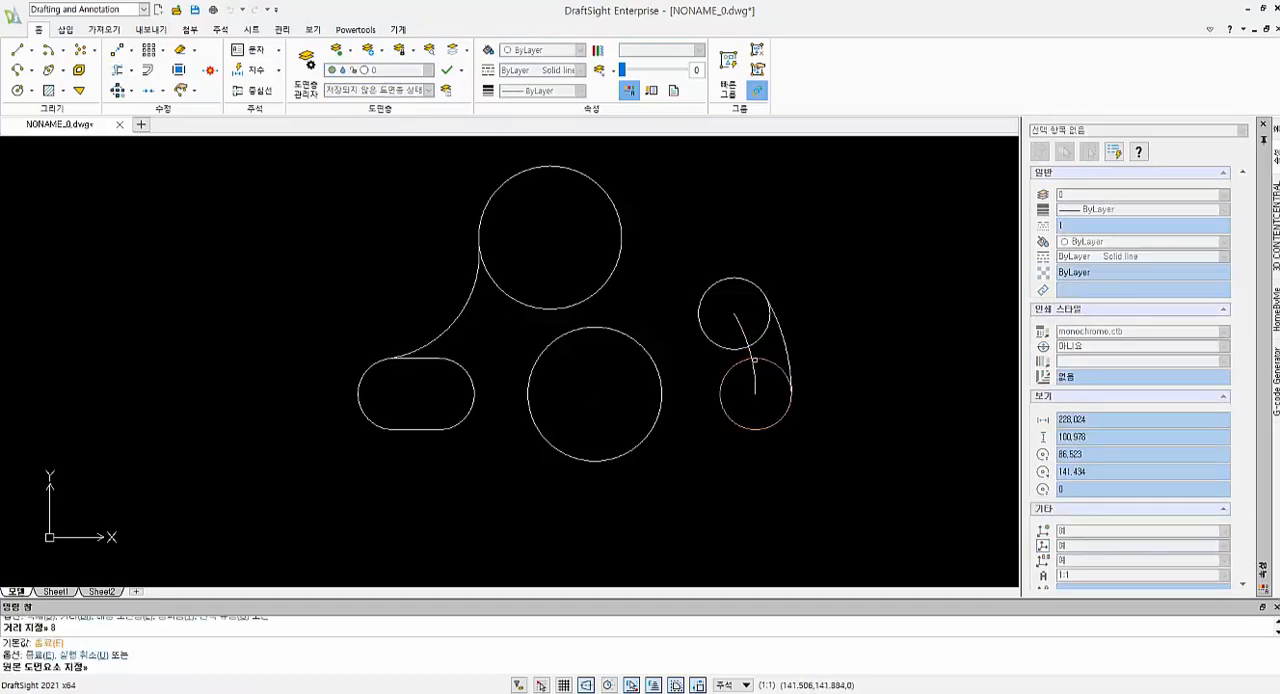
click(750, 351)
click(706, 366)
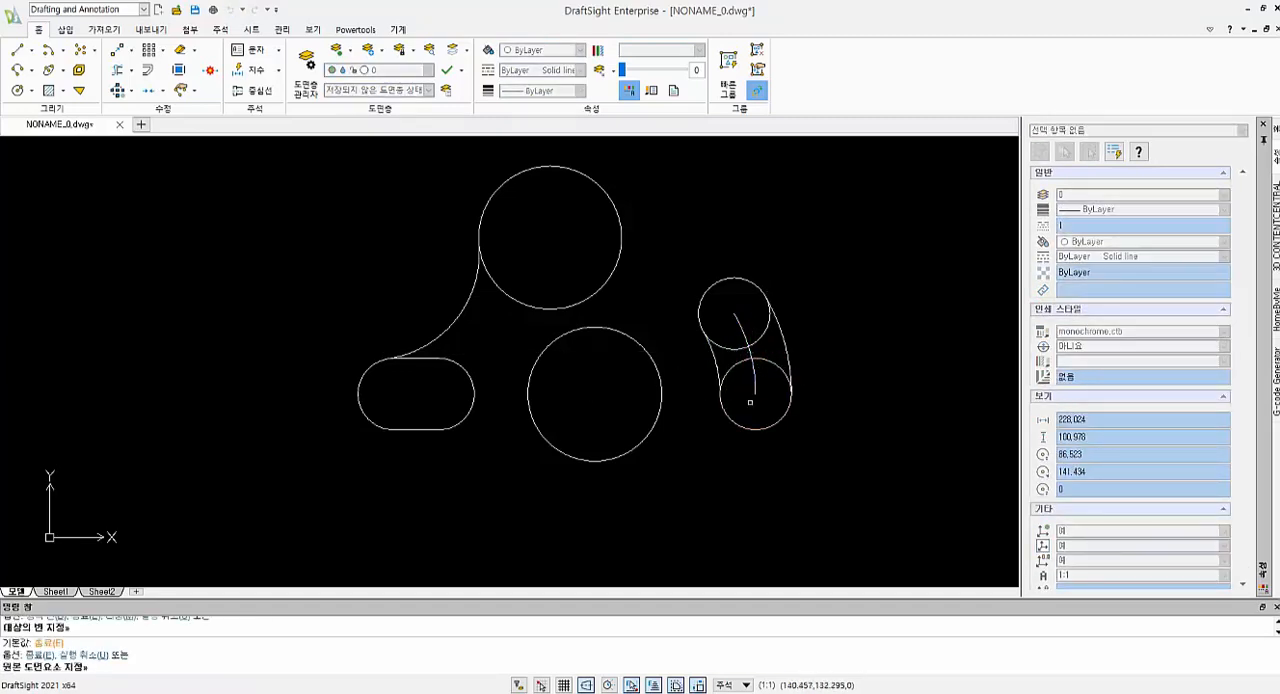
key(Escape)
Trim the inner arcs of the two right circles to form the curved slot outline
key(Return)
key(Return)
click(776, 379)
click(750, 344)
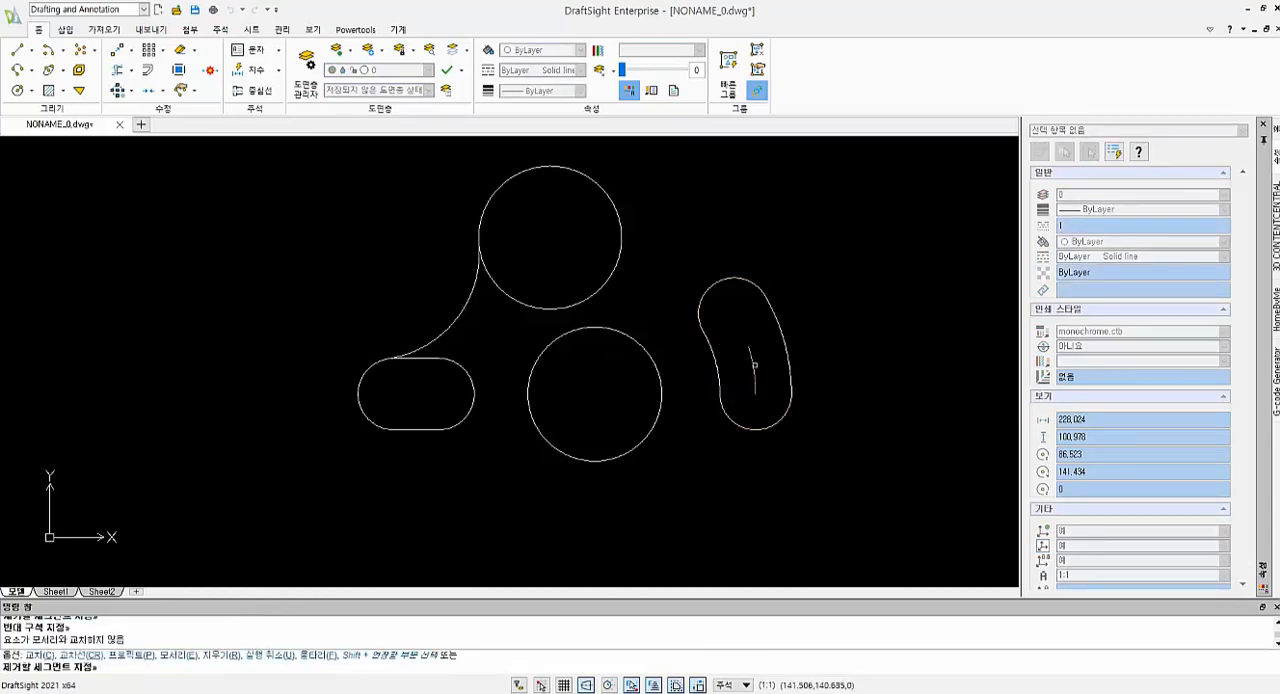
key(Escape)
Delete the leftover centre arc inside the curved slot
click(757, 360)
click(756, 358)
click(754, 356)
click(756, 362)
key(Delete)
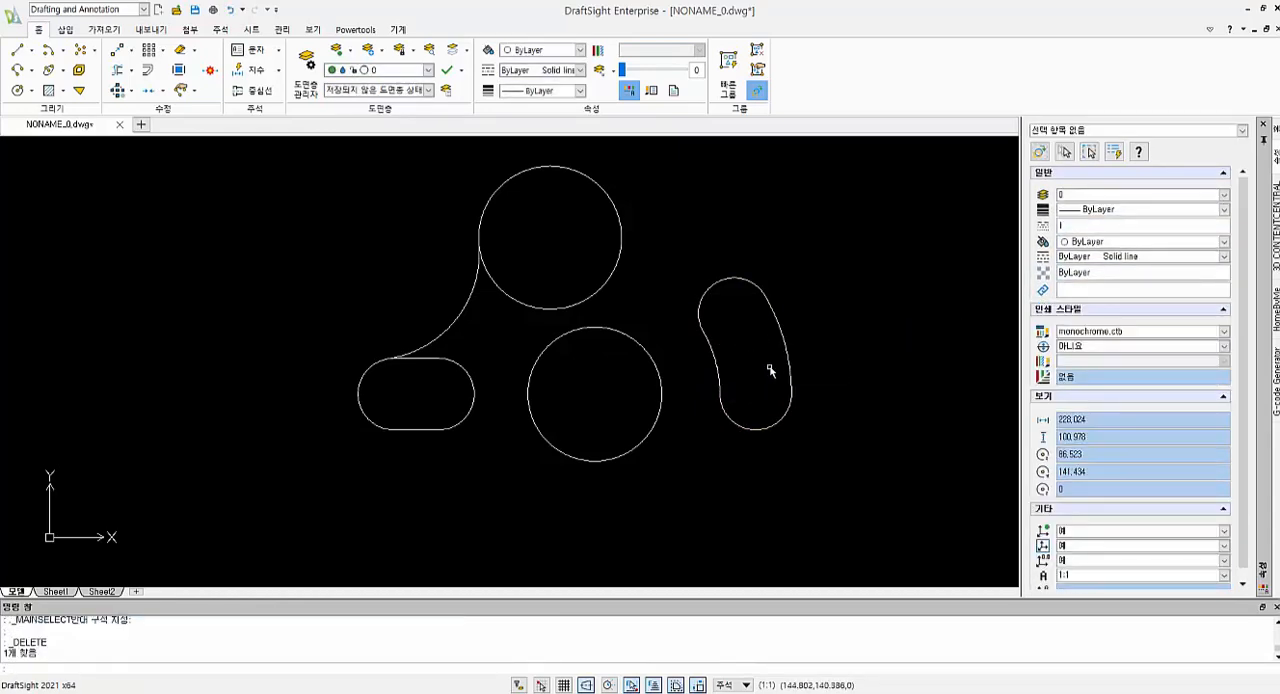
Draw a radius 30 circle tangent to the upper circle's right side and the curved slot's upper end arc
text(c)
key(Return)
text(t)
key(Return)
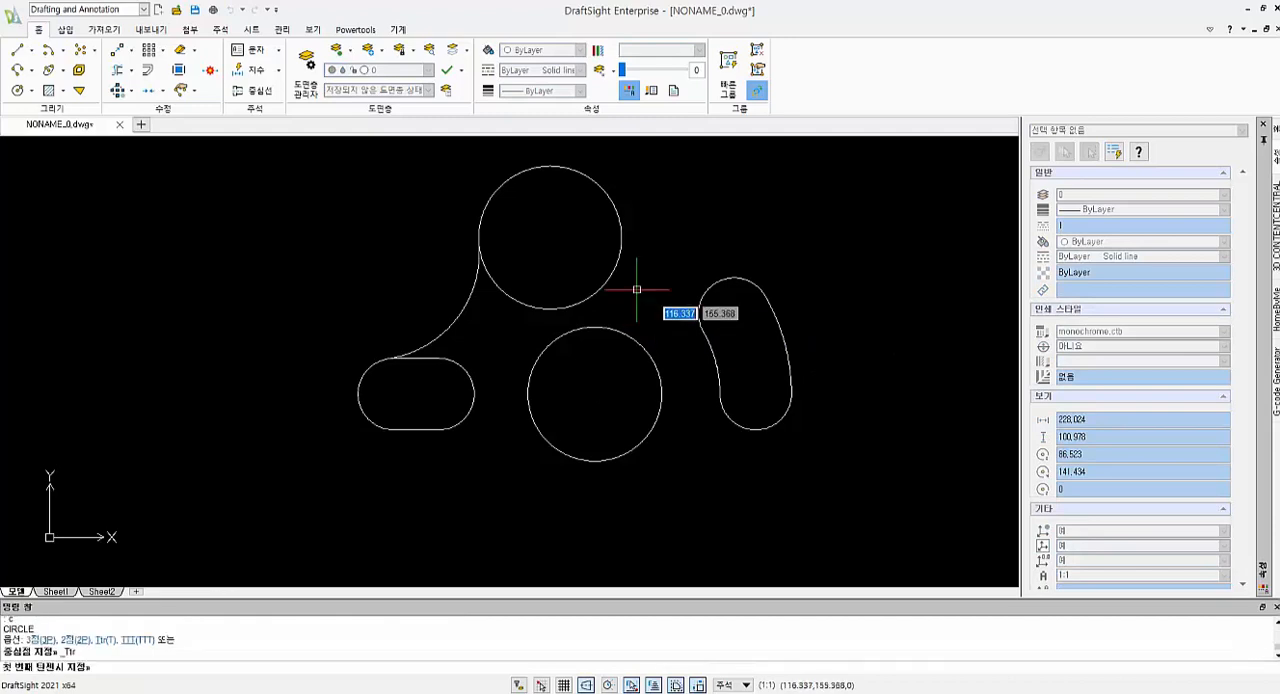
click(614, 206)
click(736, 282)
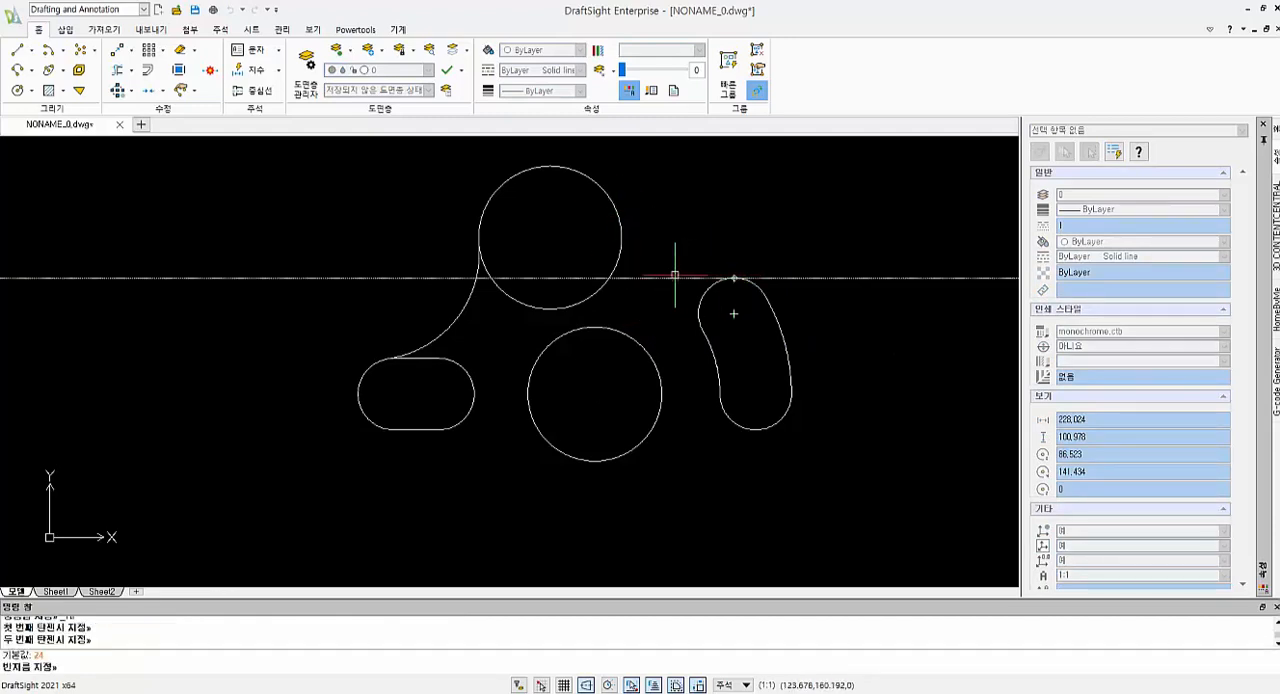
key(Return)
scroll(694, 286, down, 5)
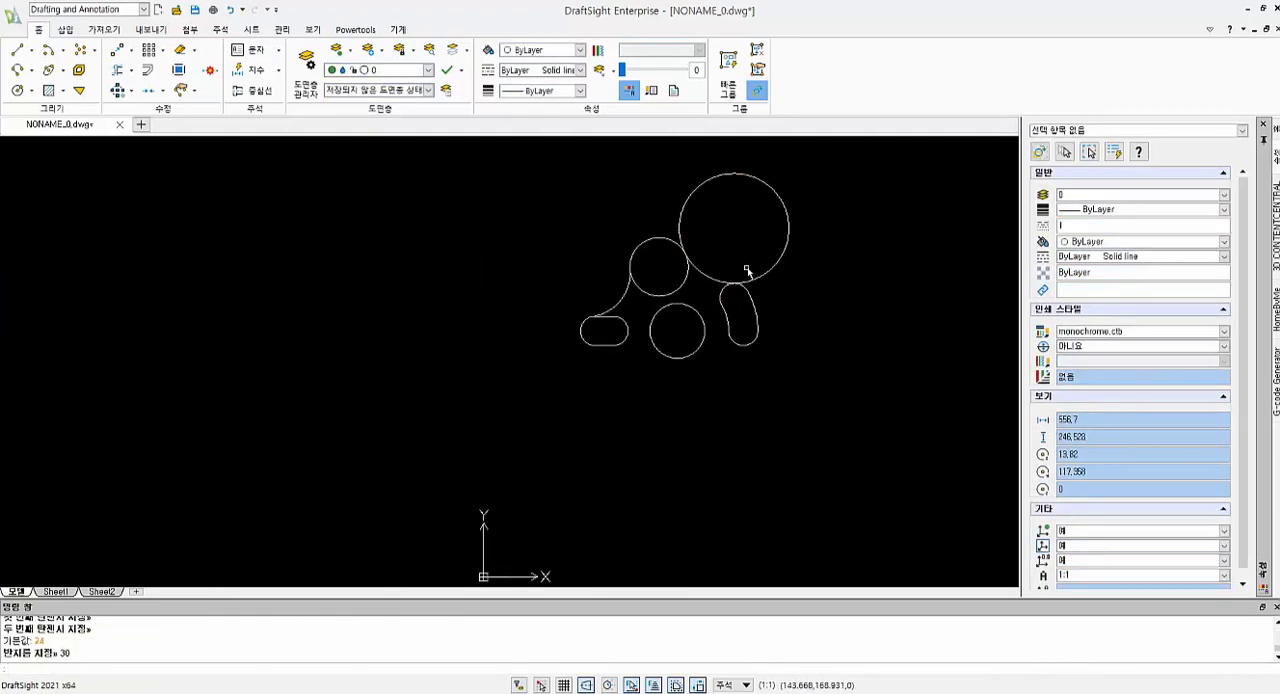
Trim the radius 30 circle to the tangent arc between the upper circle and the curved slot
text(tr)
key(Return)
click(828, 222)
click(752, 268)
scroll(753, 278, down, 3)
scroll(732, 327, up, 5)
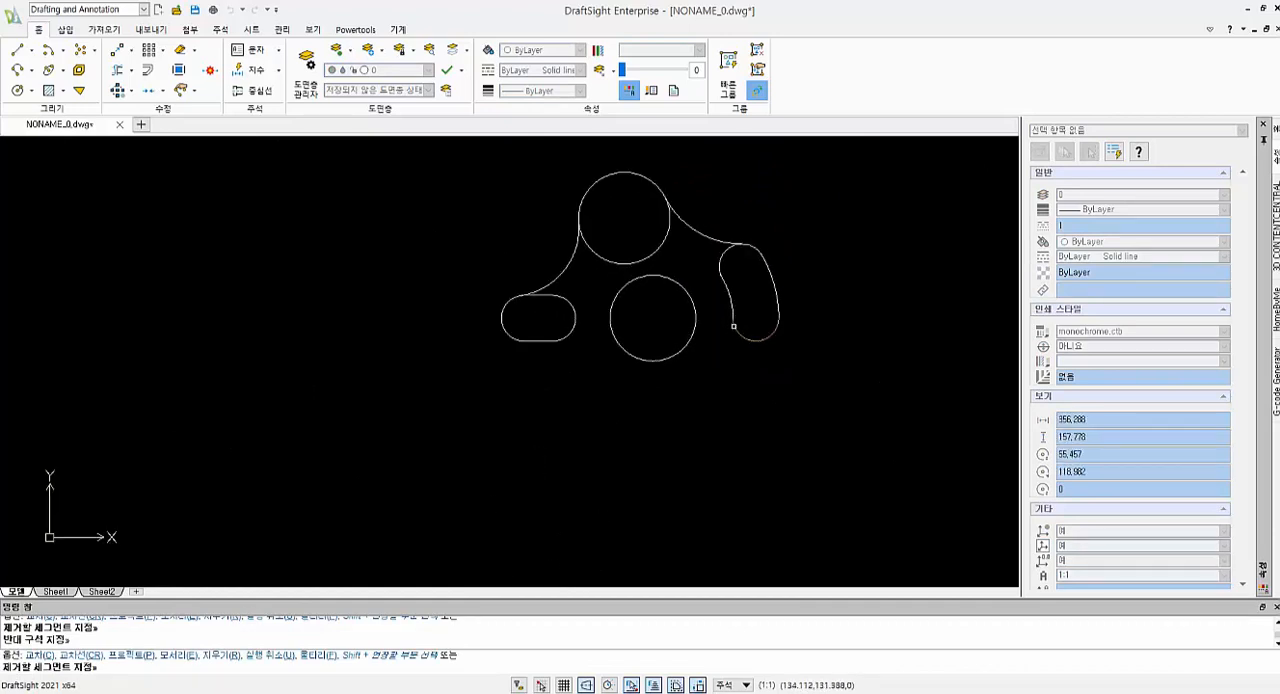
key(Return)
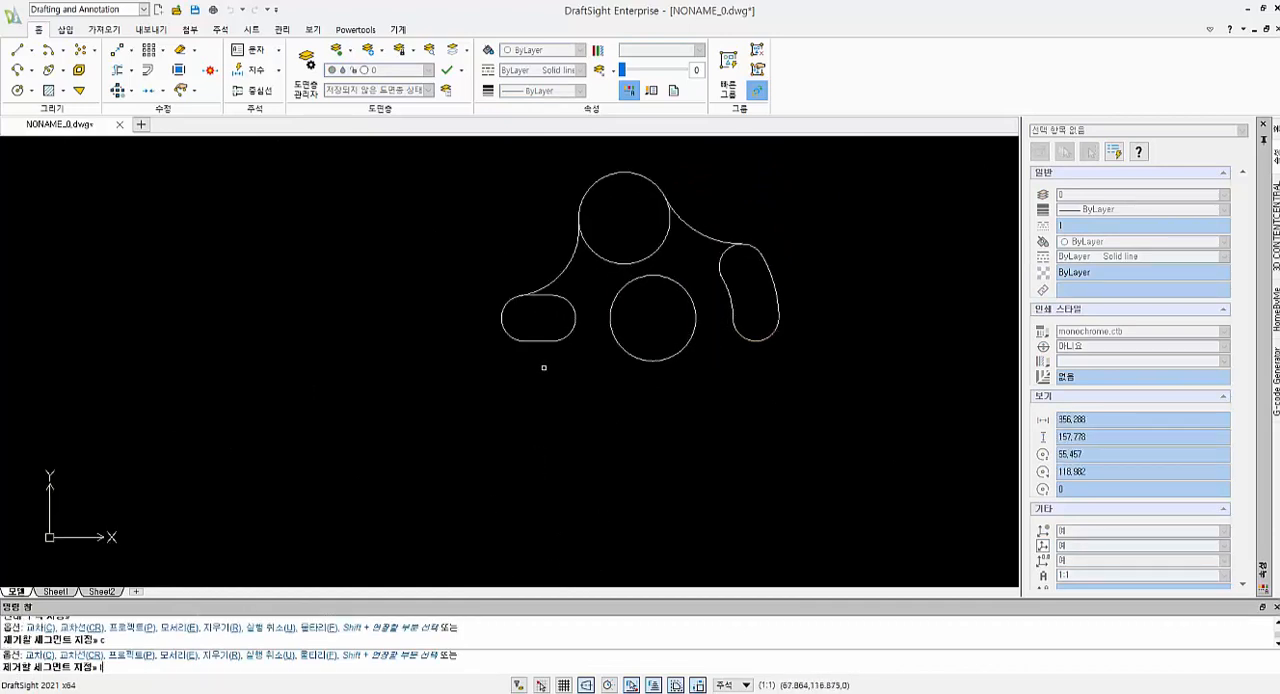
key(Return)
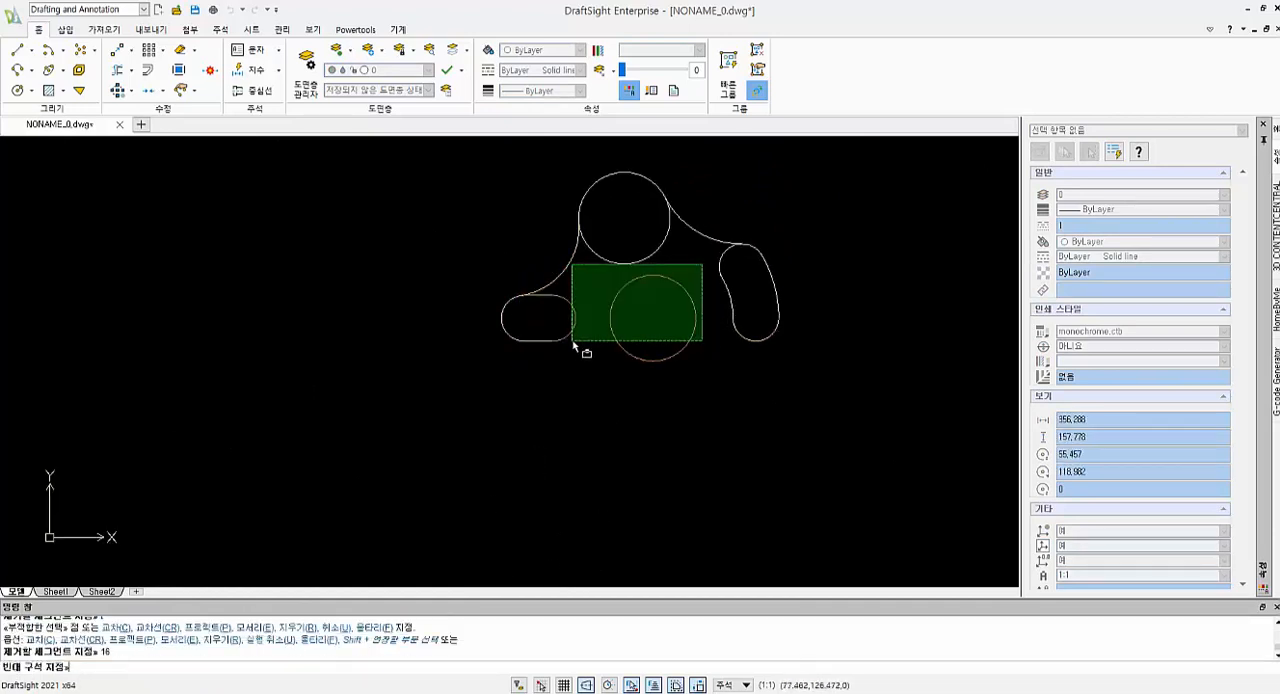
key(Escape)
key(Escape)
Draw a radius 16 circle tangent to the left slot's inner end arc and the middle circle's lower left side
text(c)
key(Return)
text(t)
key(Return)
click(577, 348)
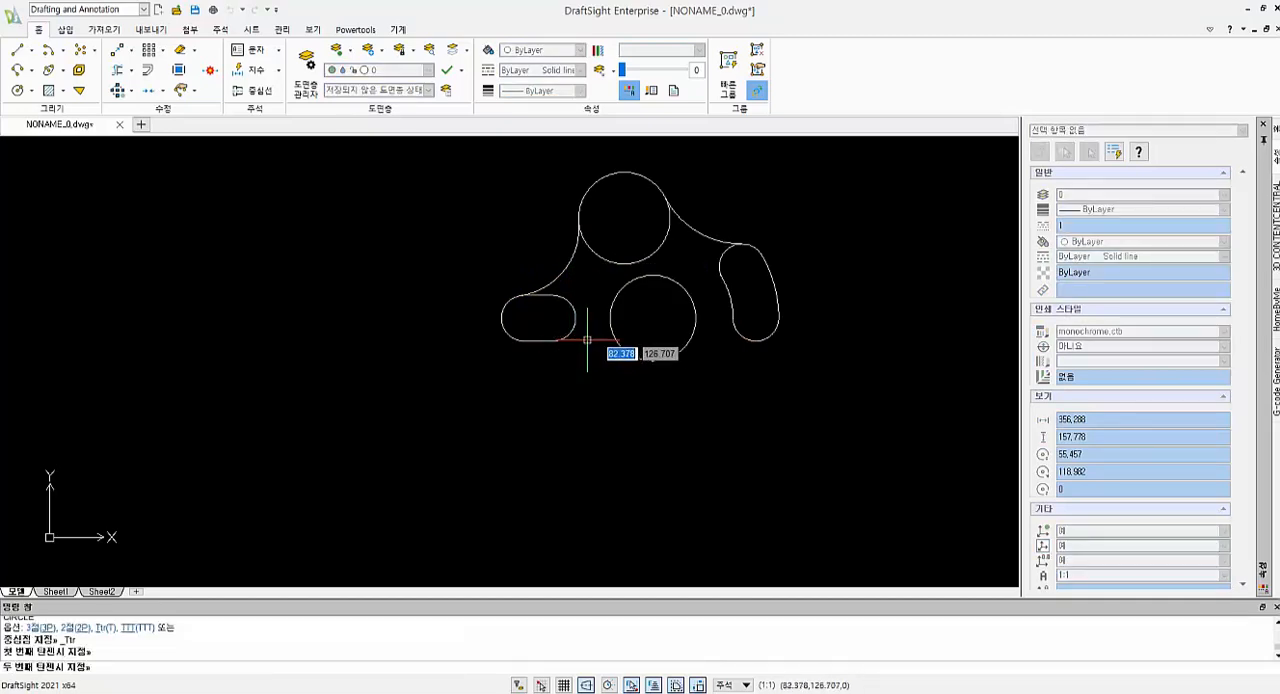
click(617, 342)
text(16)
key(Return)
Trim the radius 16 circle to the tangent arc between the left slot and the middle circle
text(t)
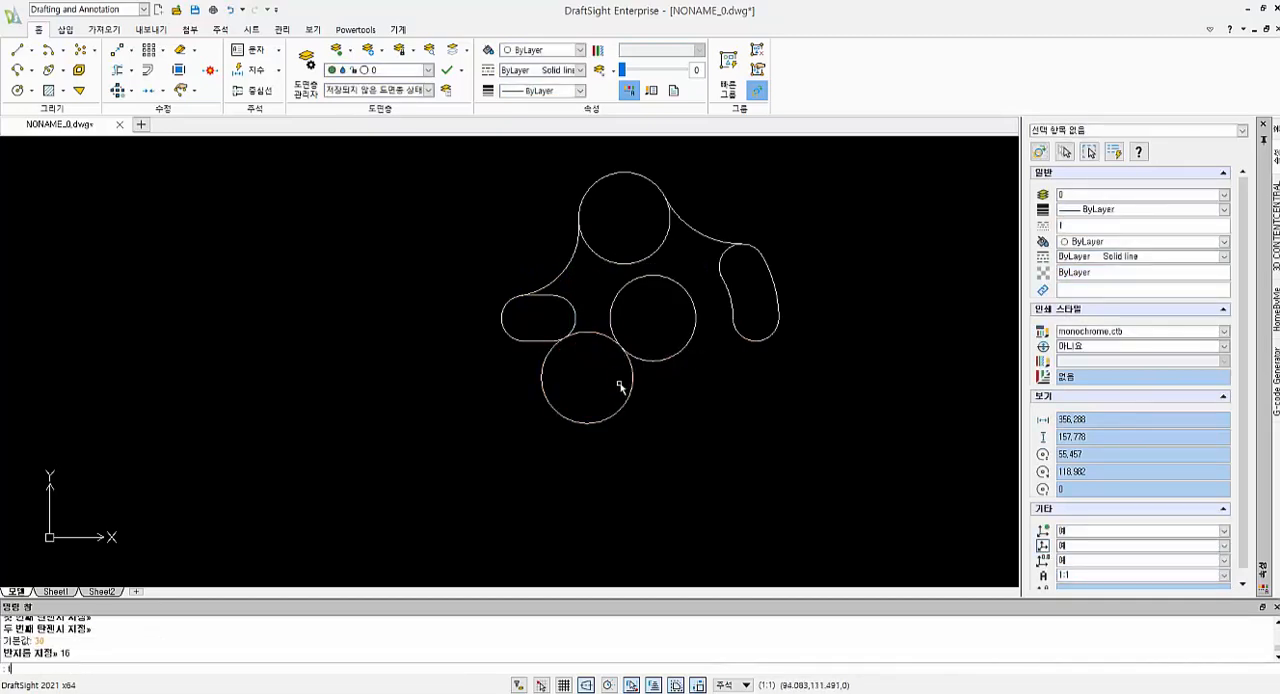
text(r)
key(Return)
key(Return)
click(643, 426)
click(587, 412)
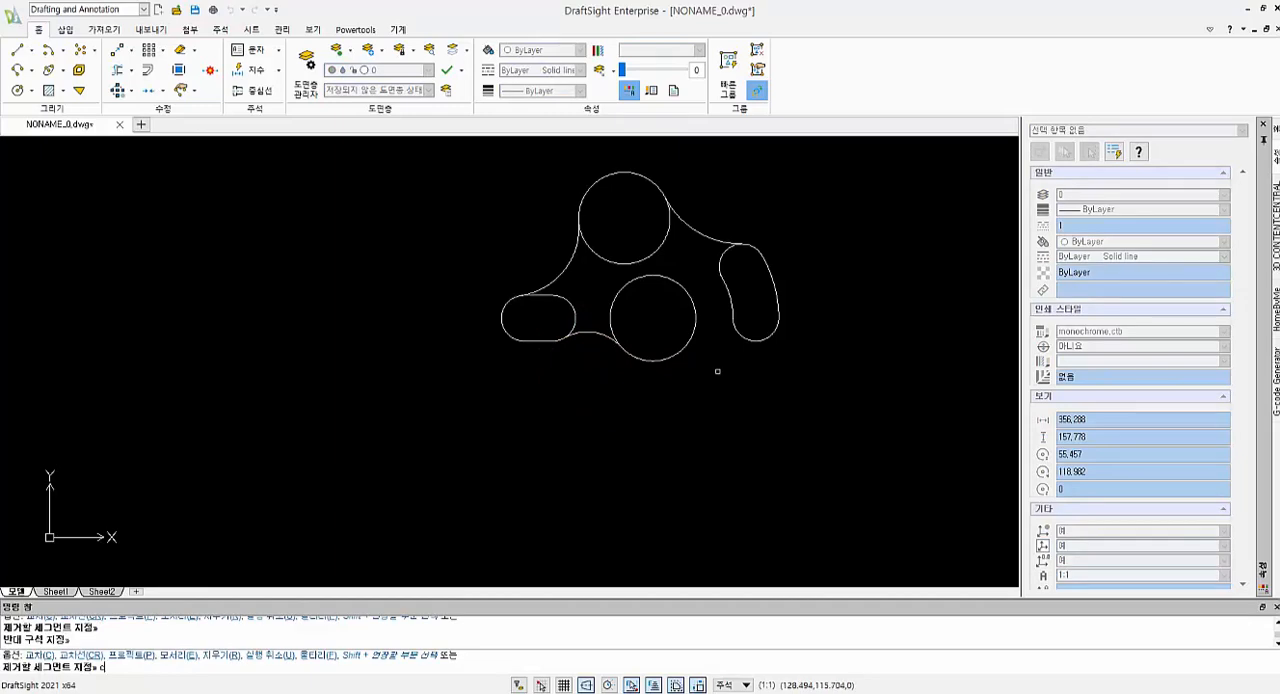
text(c)
key(Return)
click(693, 336)
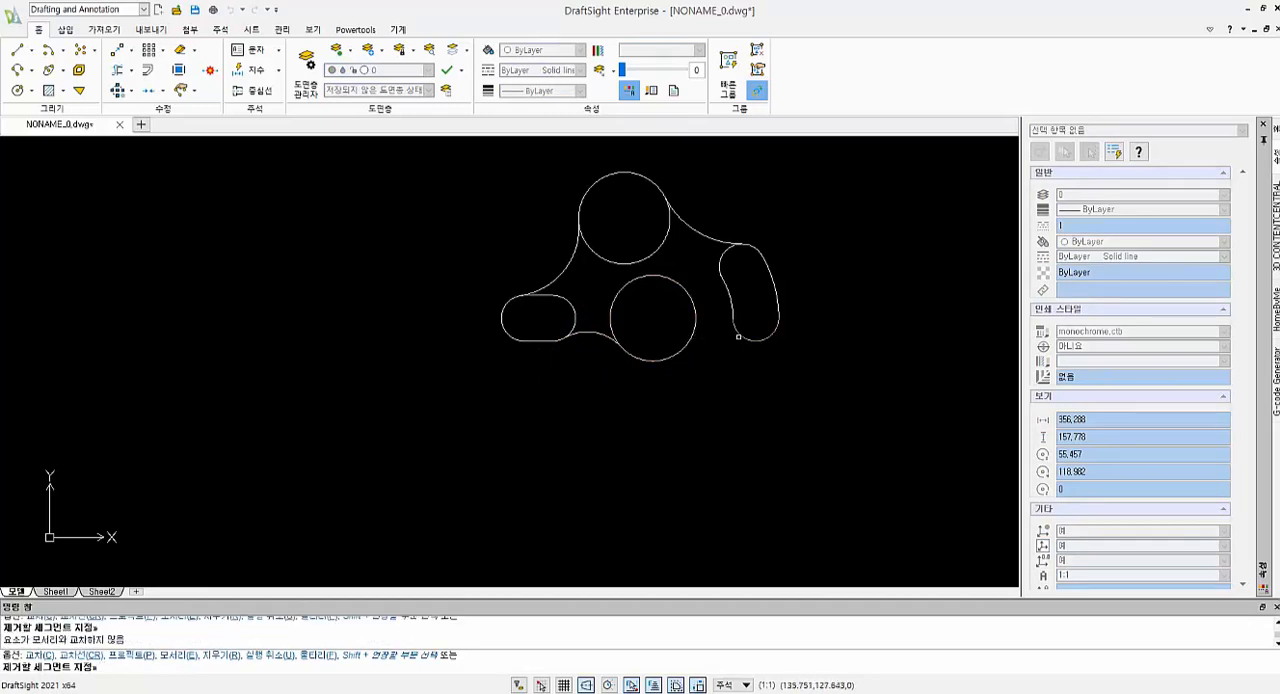
click(738, 337)
key(Escape)
key(Escape)
Draw a radius 16 circle tangent to the middle circle's lower right side and the curved slot's lower end arc
scroll(730, 355, up, 2)
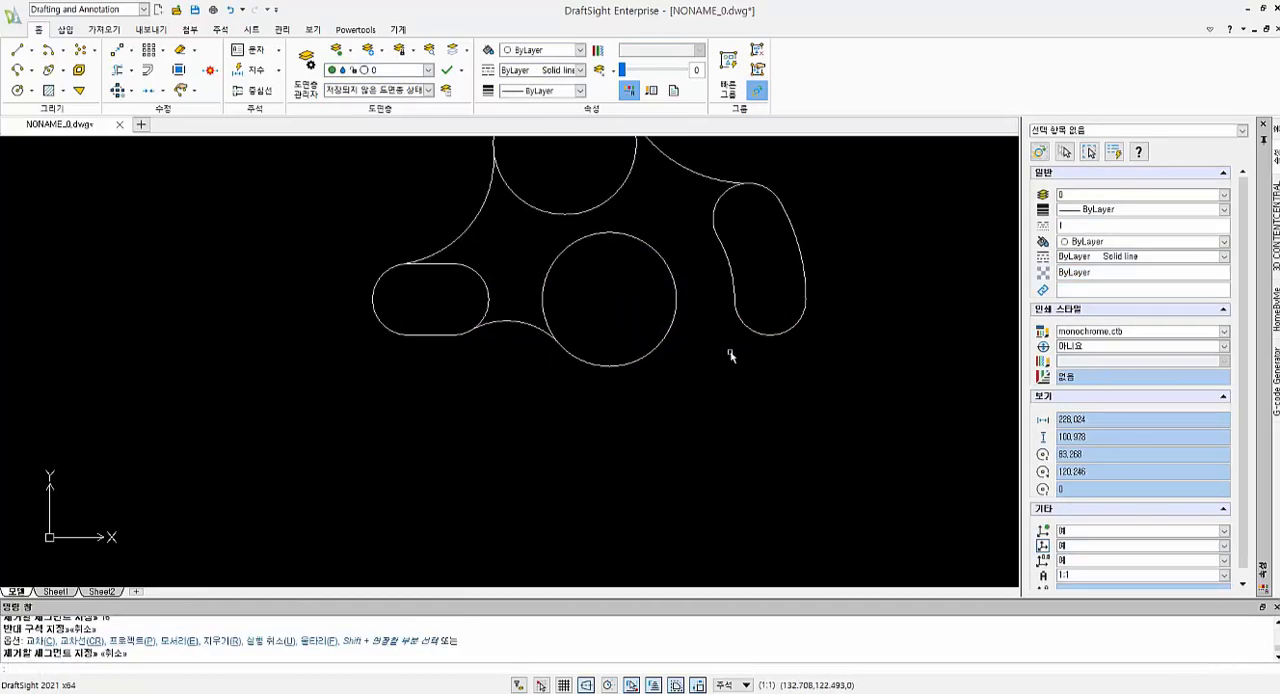
text(c)
key(Return)
text(t)
key(Return)
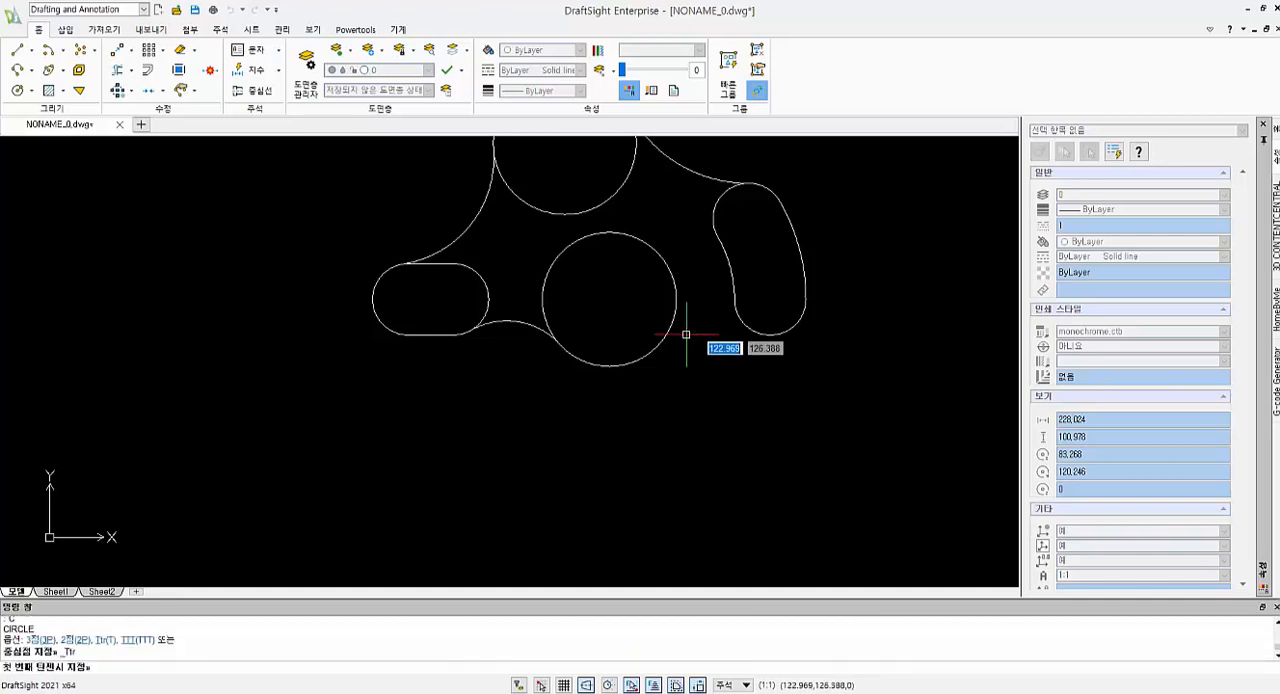
click(738, 317)
key(Return)
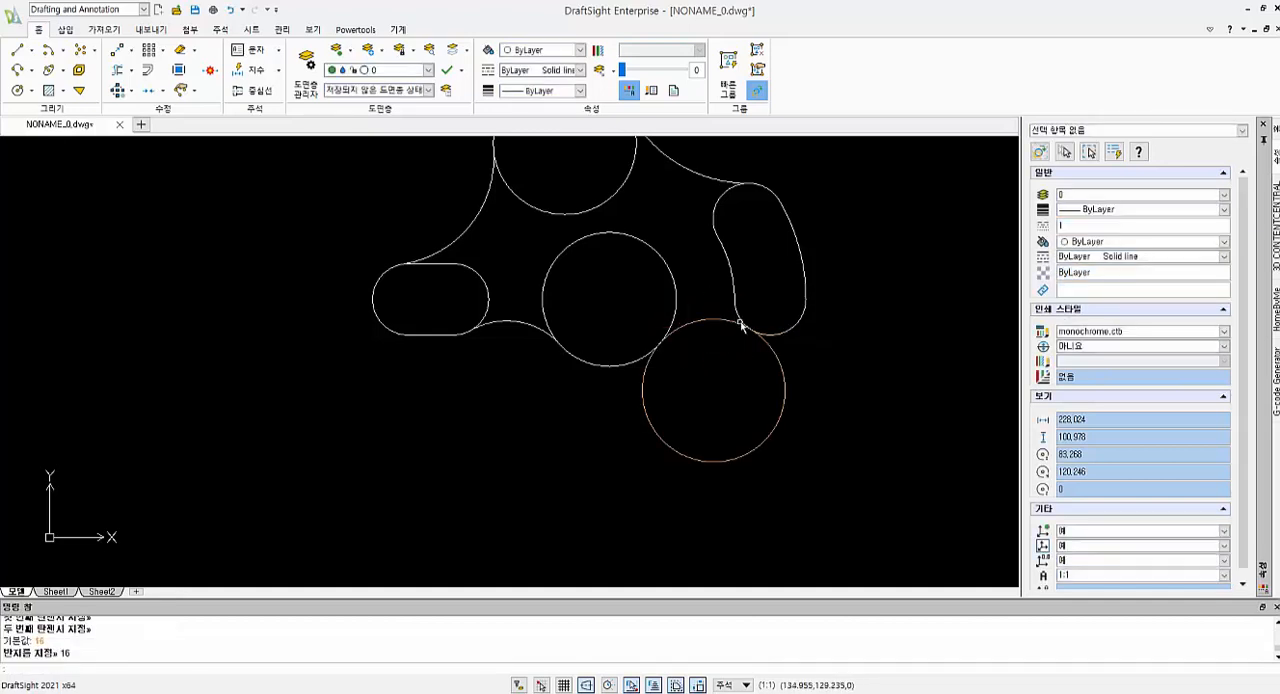
Trim the new radius 16 circle to the tangent arc between the middle circle and the curved slot
key(Escape)
key(Escape)
text(tr)
key(Return)
key(Return)
click(801, 480)
click(706, 440)
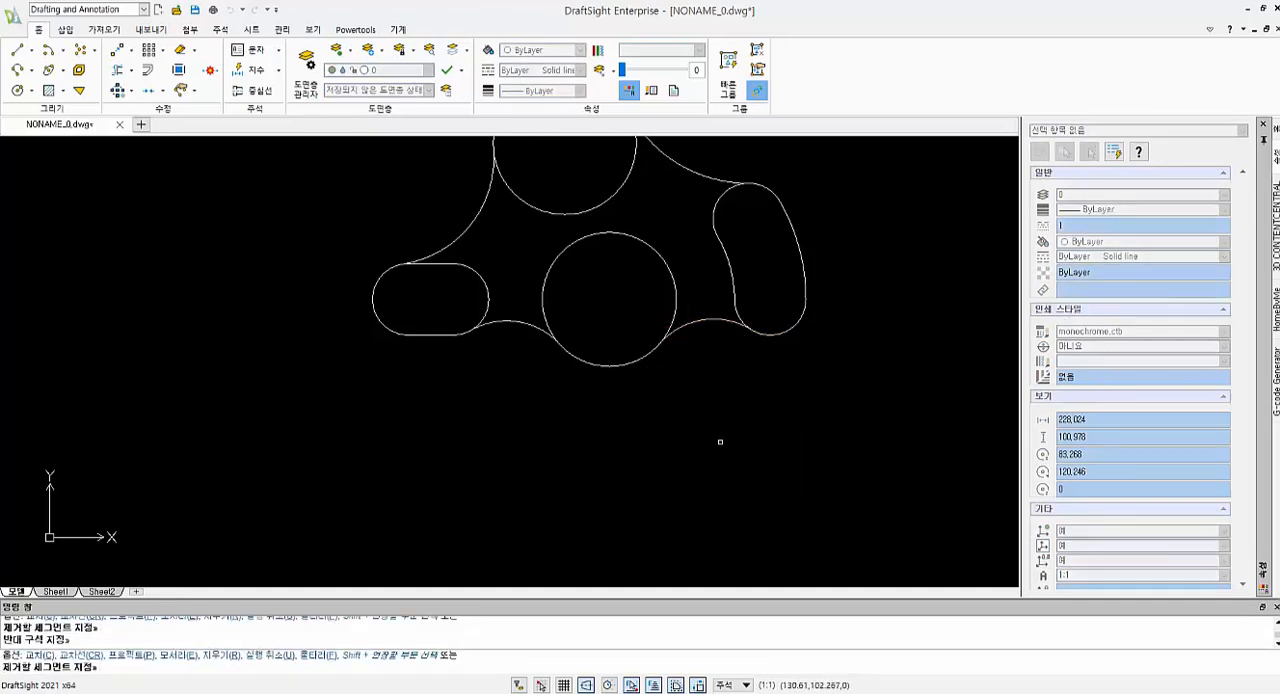
scroll(738, 409, up, 2)
scroll(738, 409, down, 3)
scroll(410, 245, up, 3)
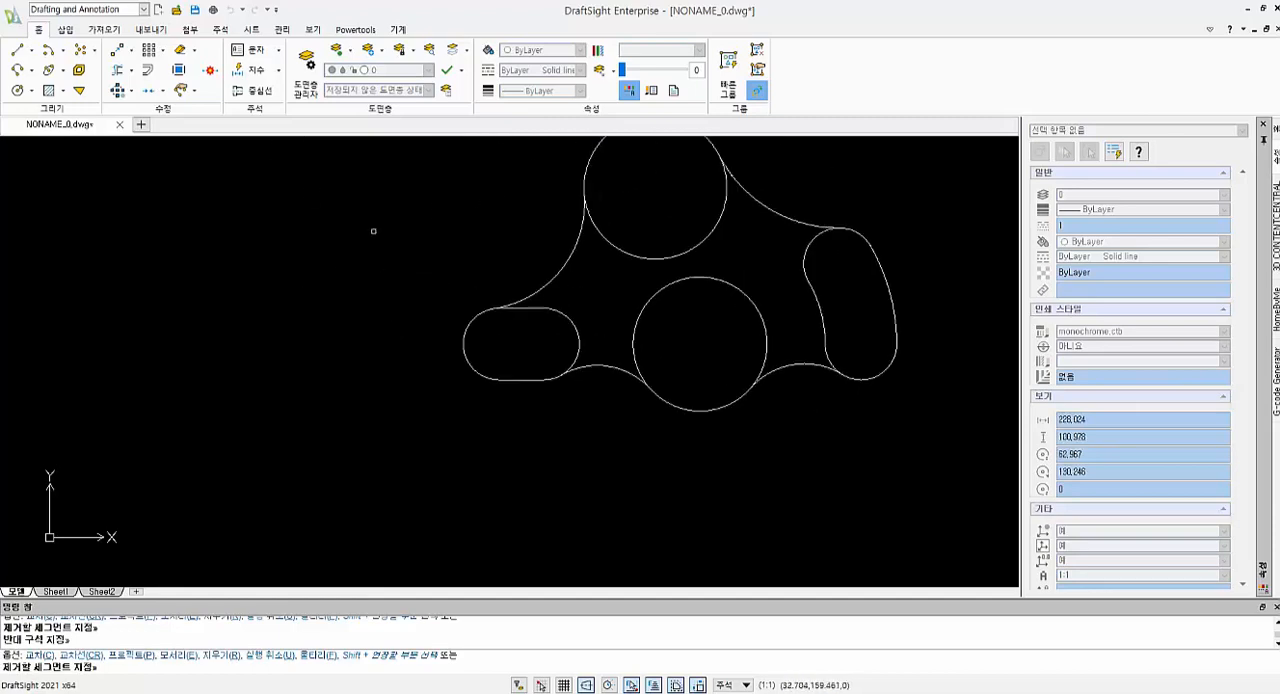
key(Escape)
Offset all edges of the left straight slot inward by 4 to form its inner slot
text(o)
key(Return)
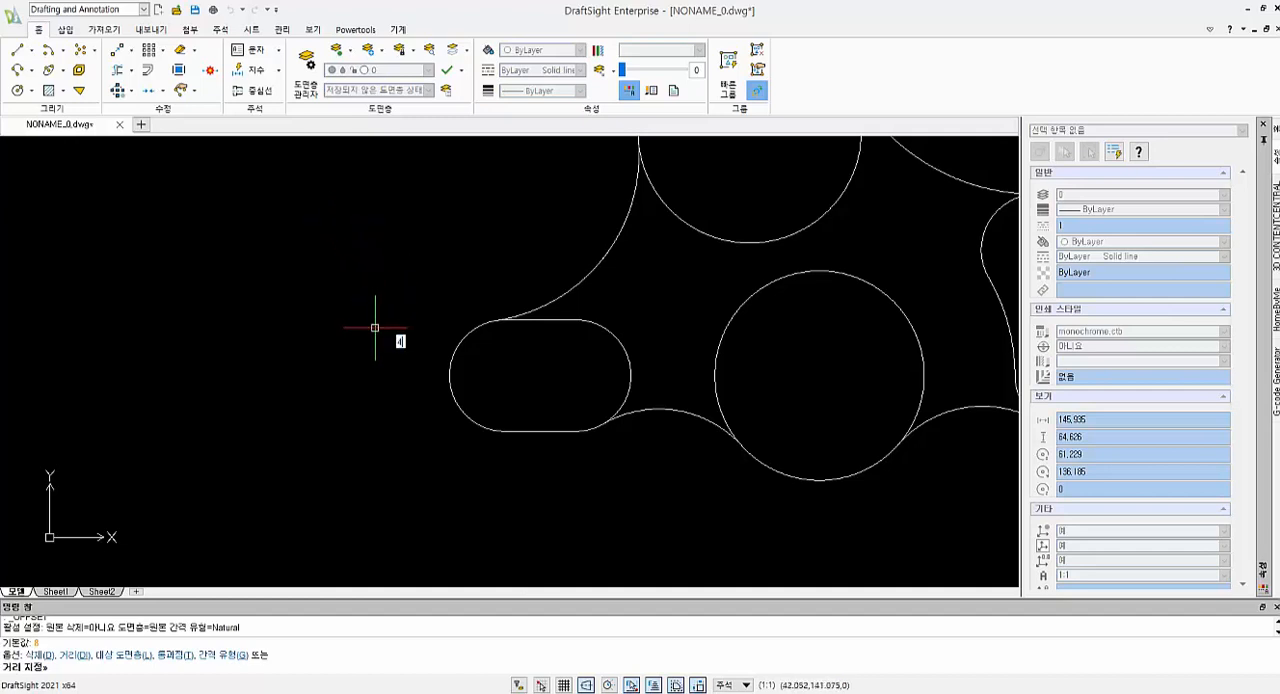
key(Return)
click(547, 320)
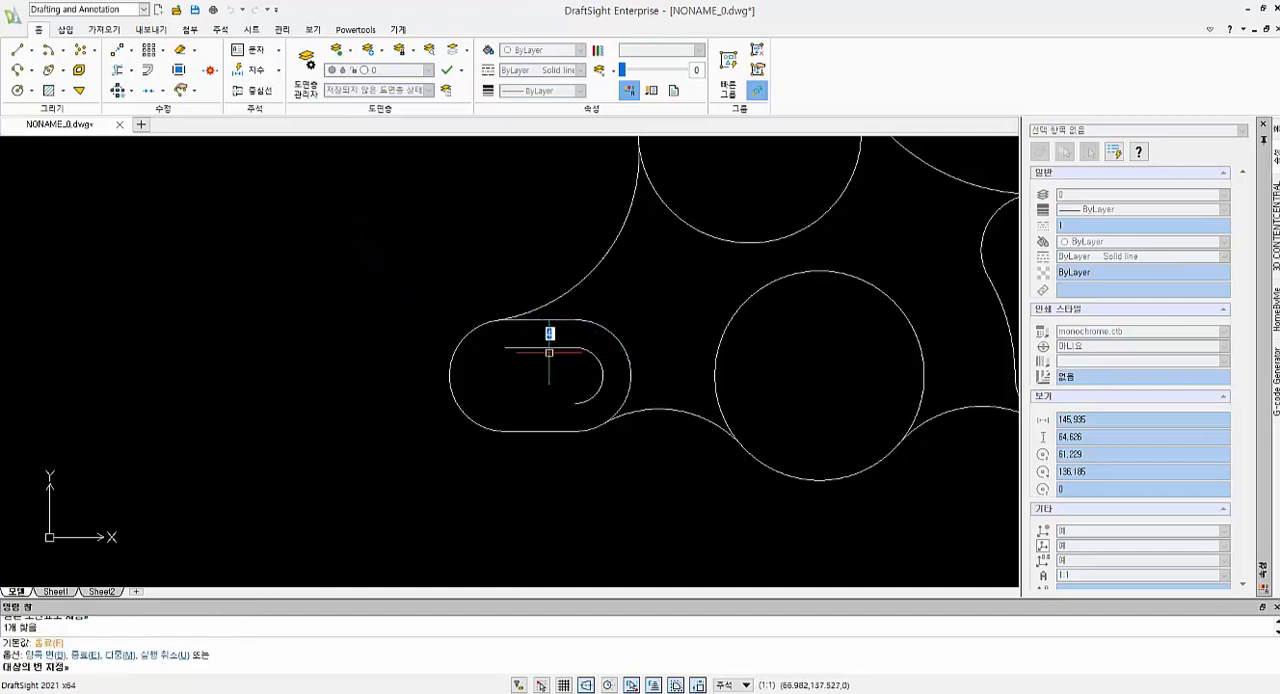
click(518, 402)
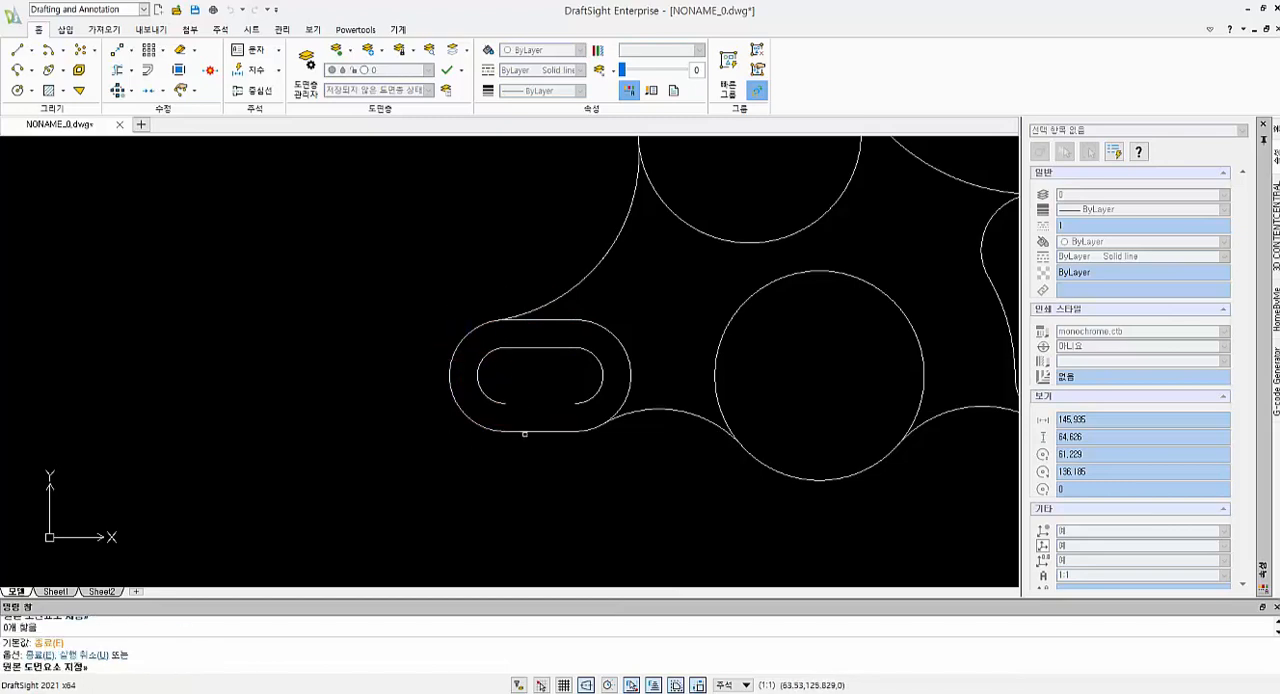
click(524, 431)
click(521, 418)
Offset the side and end arcs of the curved slot inward by 4 to form its inner slot
scroll(815, 384, down, 3)
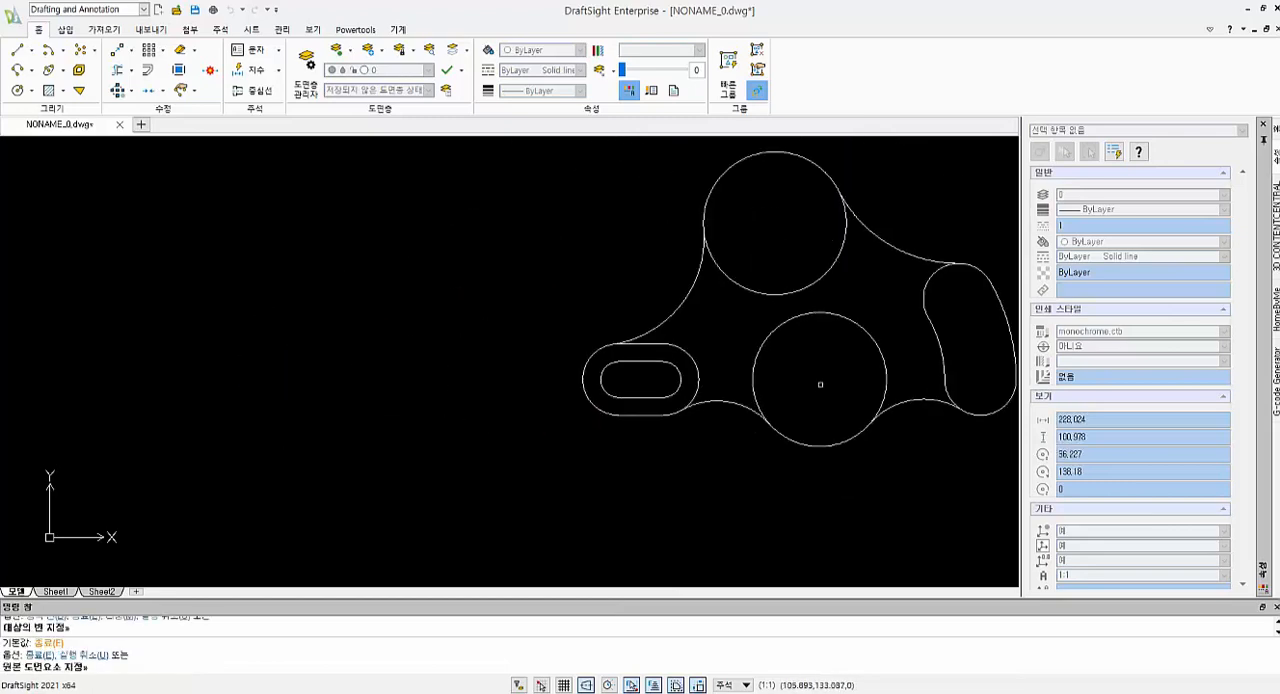
scroll(972, 370, up, 3)
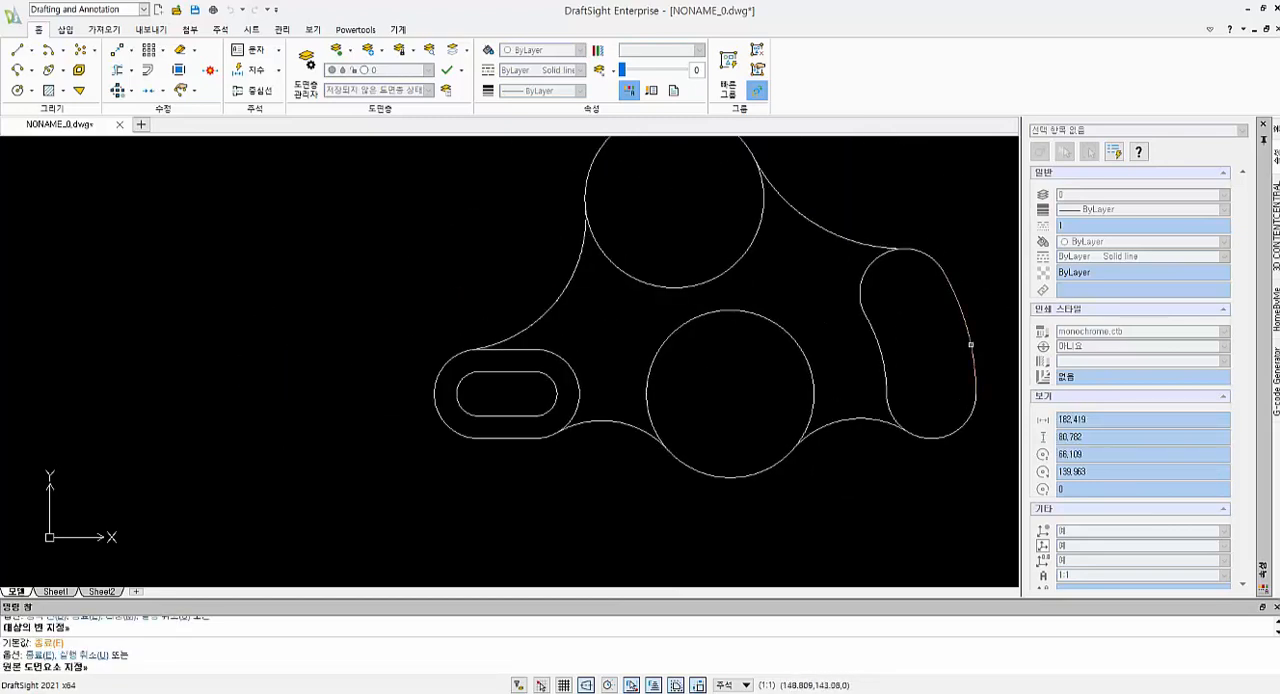
click(947, 437)
click(930, 415)
click(882, 359)
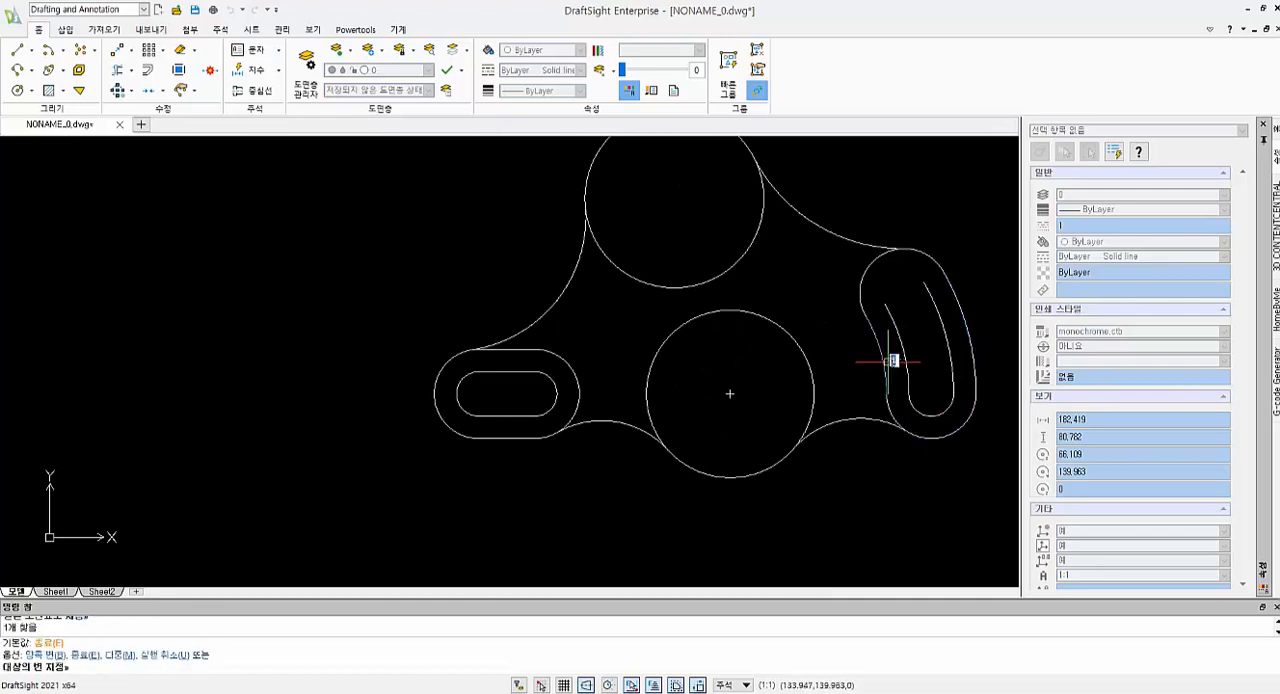
click(896, 361)
click(885, 253)
click(903, 293)
Draw a diameter 20 circle concentric with the middle circle
scroll(840, 354, down, 2)
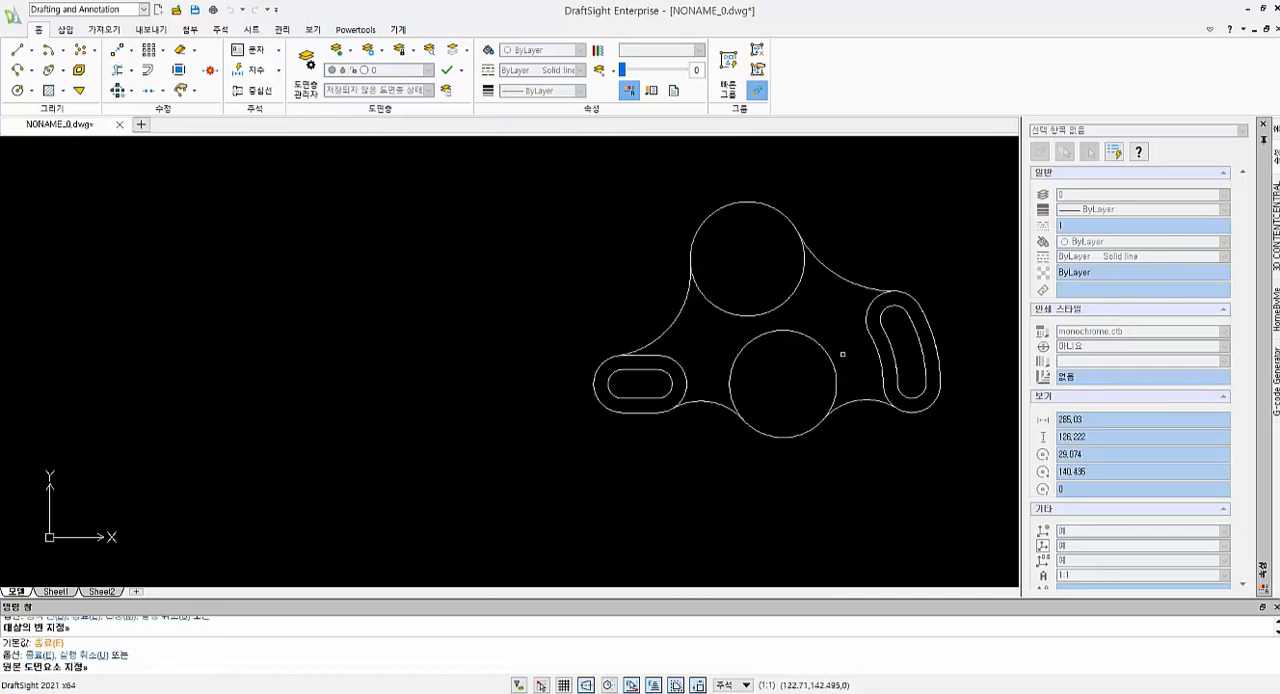
text(c)
key(Return)
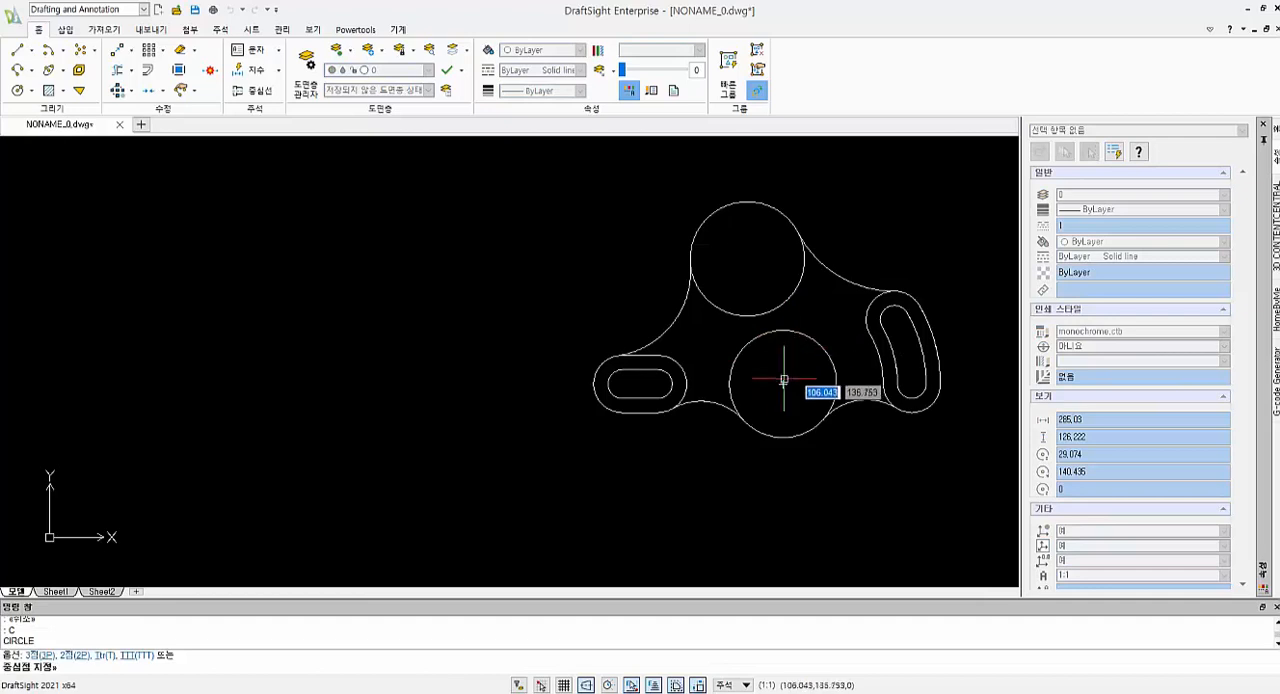
click(784, 381)
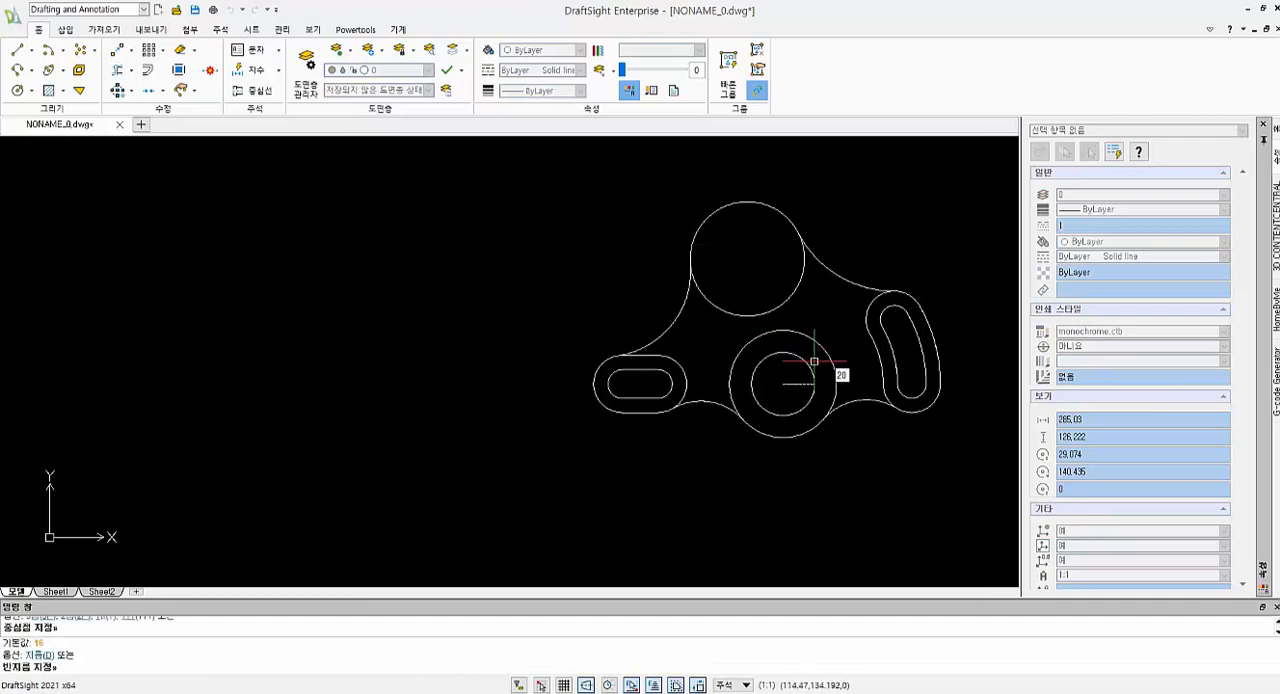
key(Return)
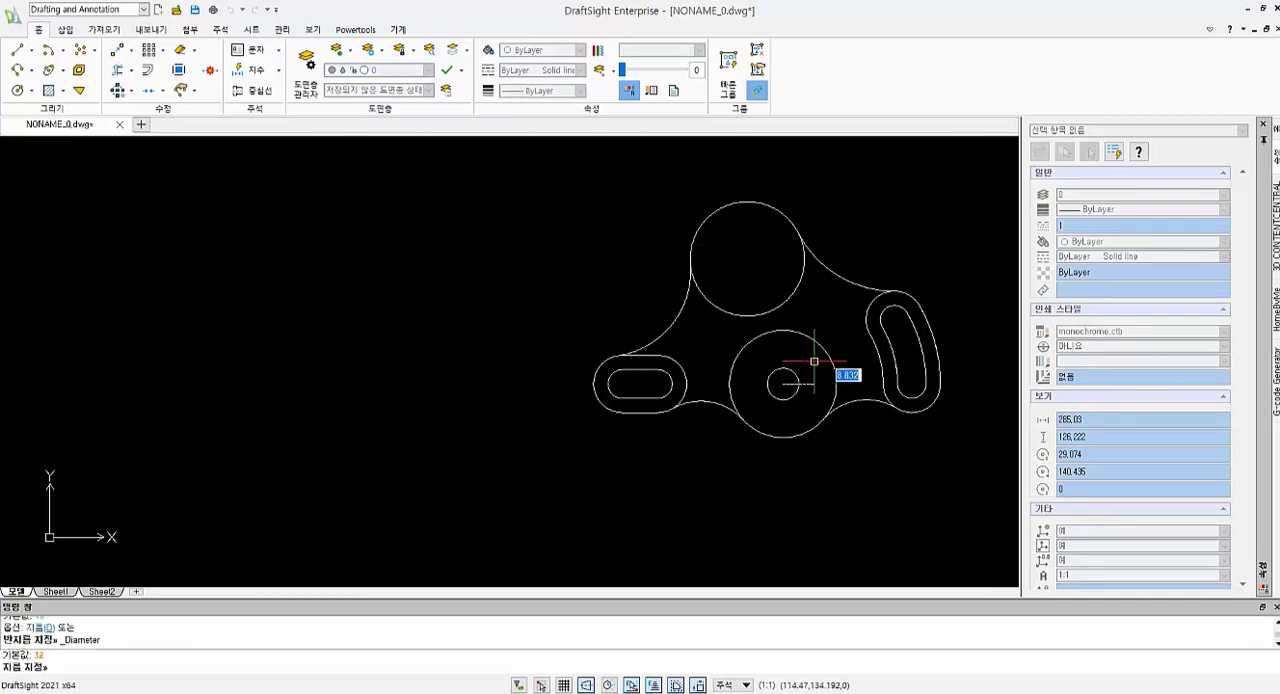
key(Return)
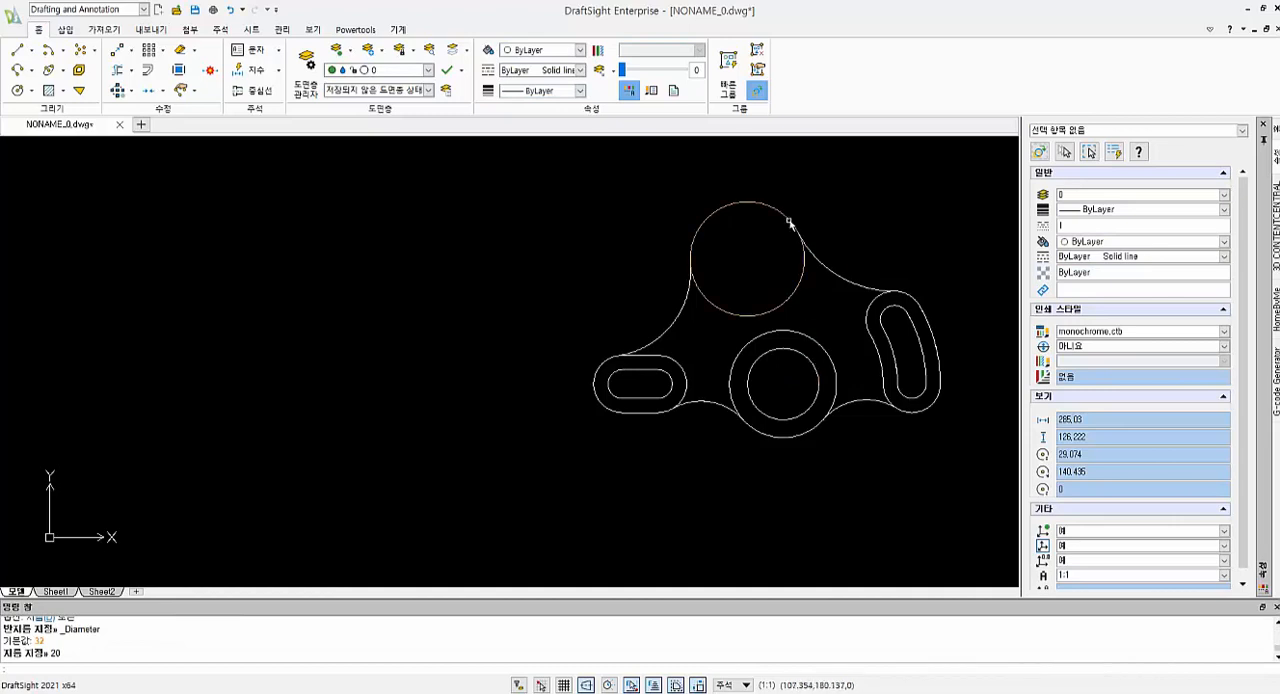
Draw a diameter 24 circle concentric with the upper circle
key(Return)
click(749, 259)
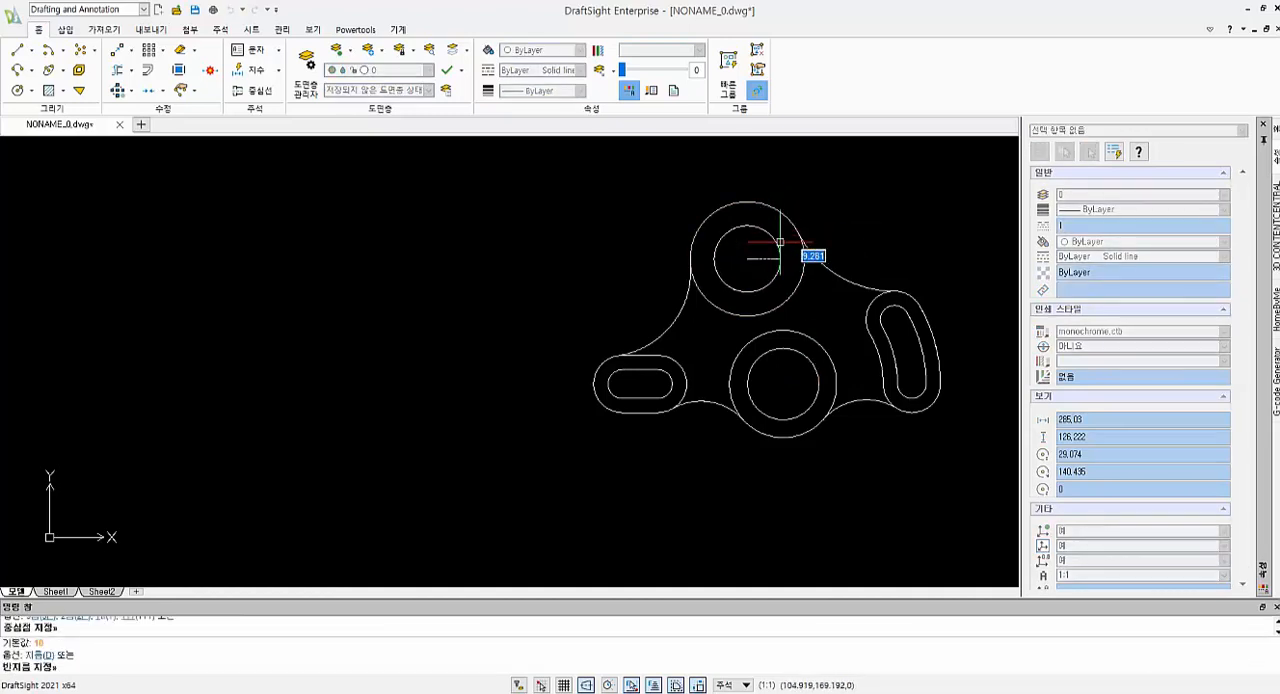
text(d)
key(Return)
text(24)
key(Return)
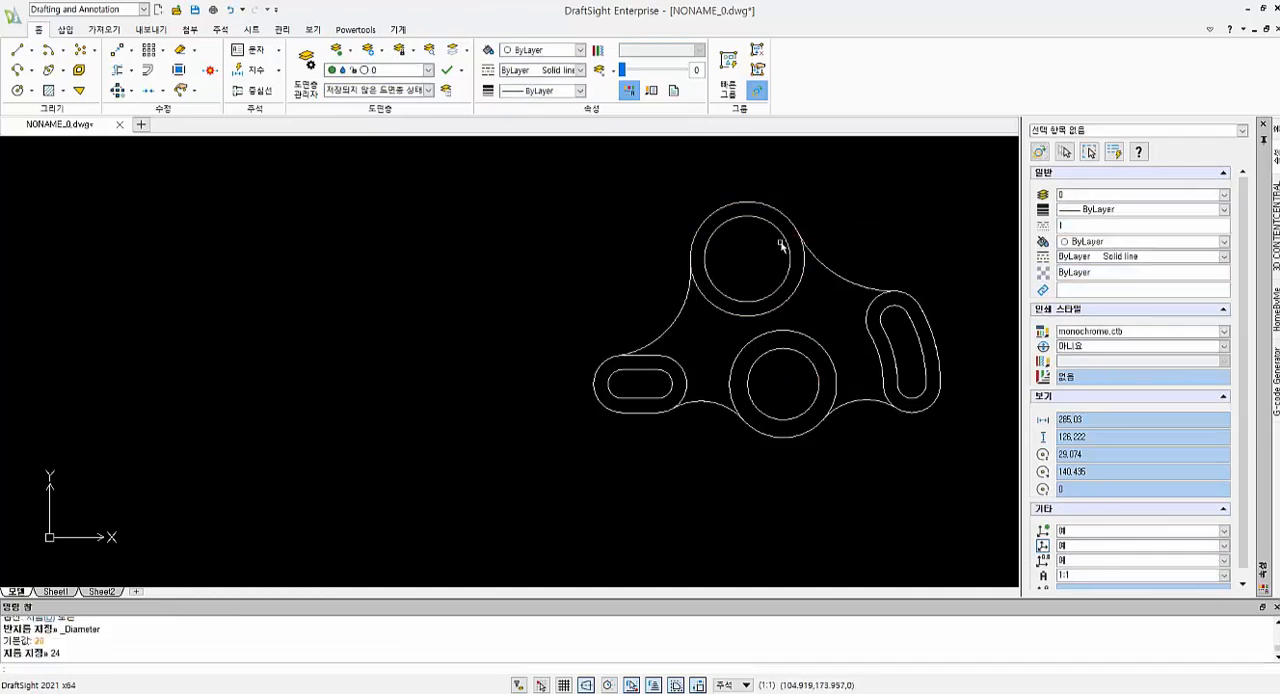
scroll(788, 347, up, 1)
scroll(788, 347, down, 2)
key(Escape)
key(Escape)
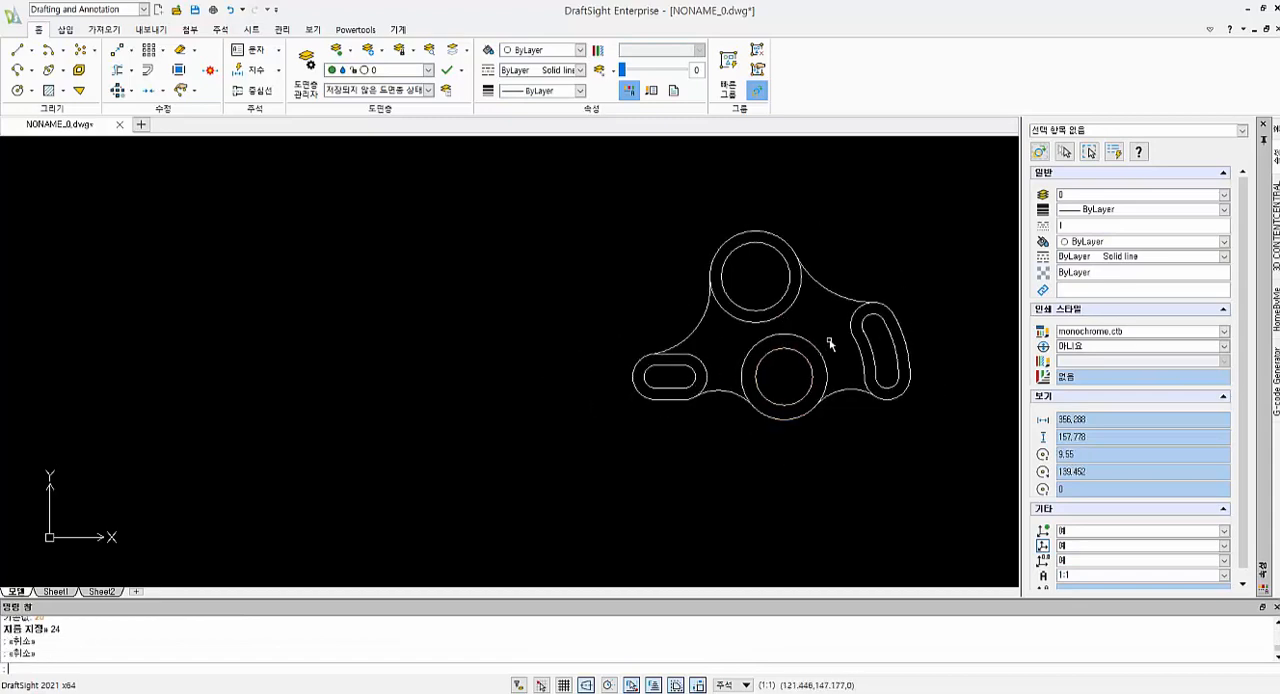
scroll(731, 391, up, 2)
click(243, 70)
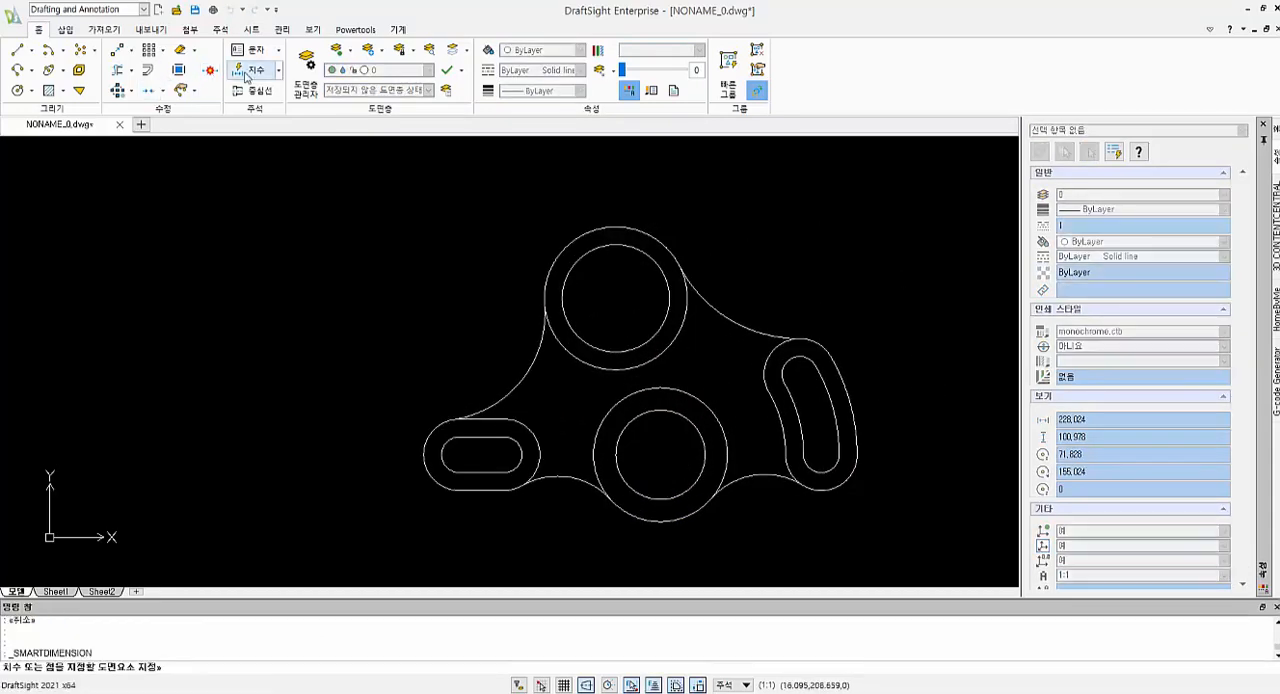
scroll(687, 513, up, 1)
scroll(687, 513, down, 2)
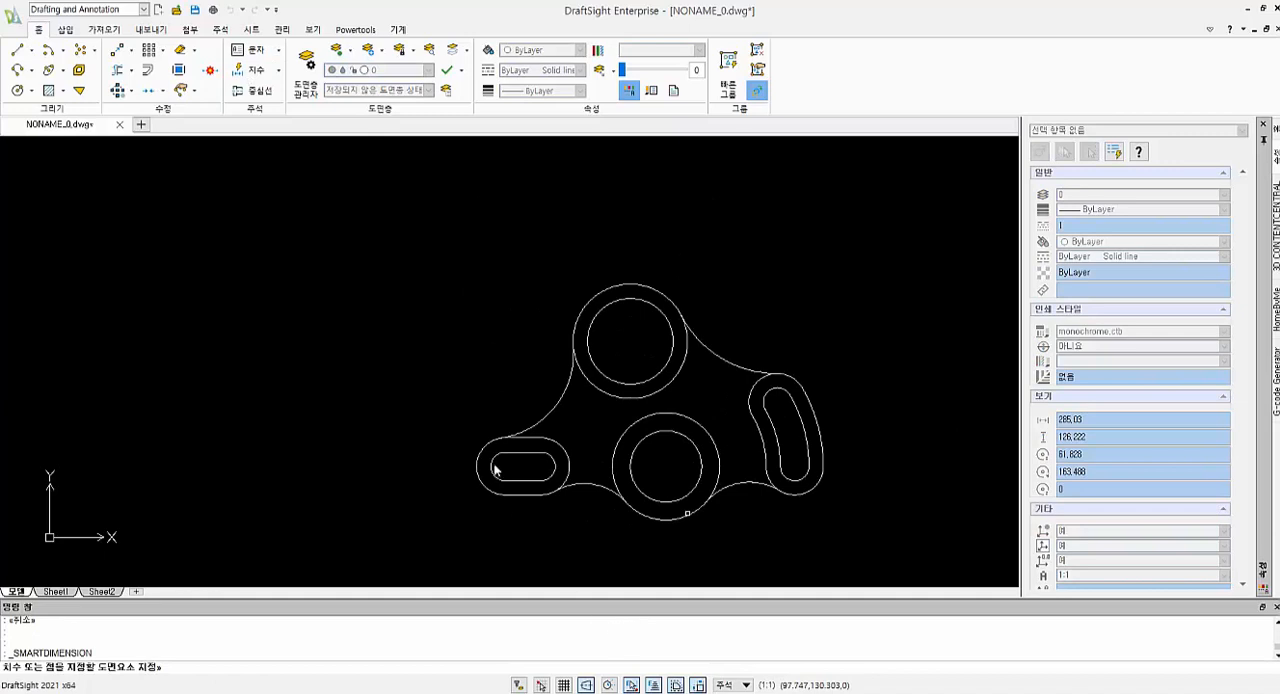
key(Escape)
key(Return)
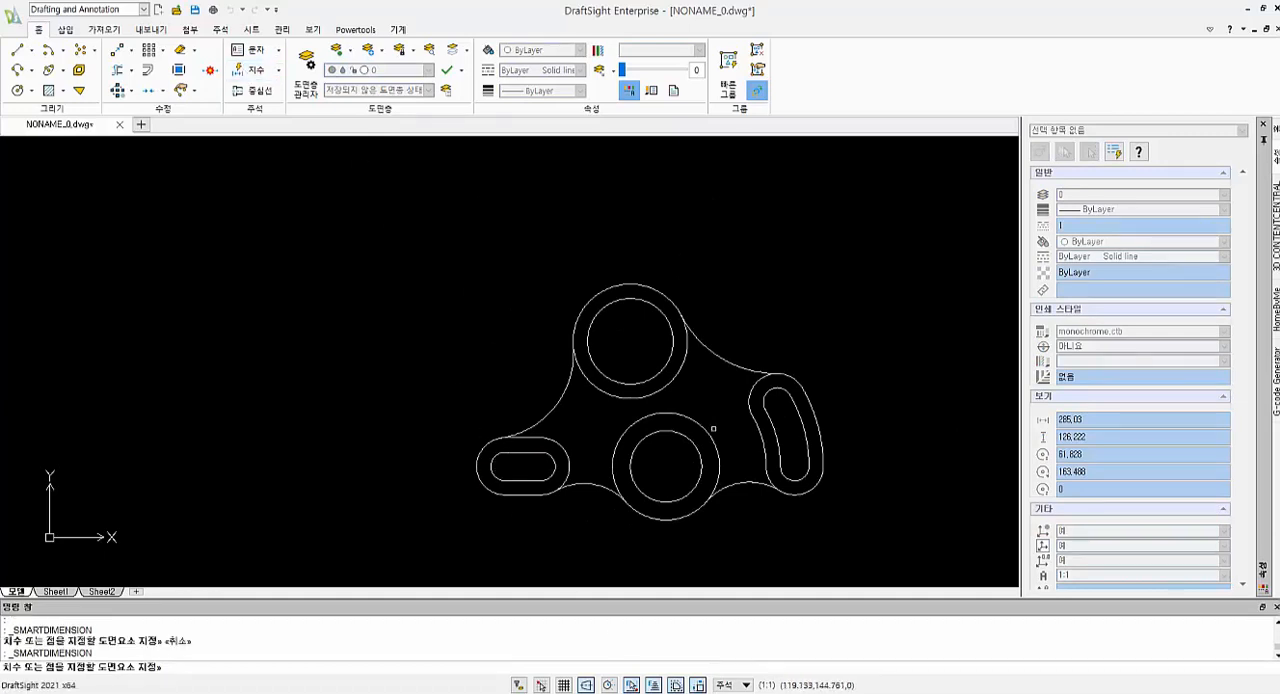
middle_drag(713, 428, 671, 334)
click(448, 371)
click(768, 391)
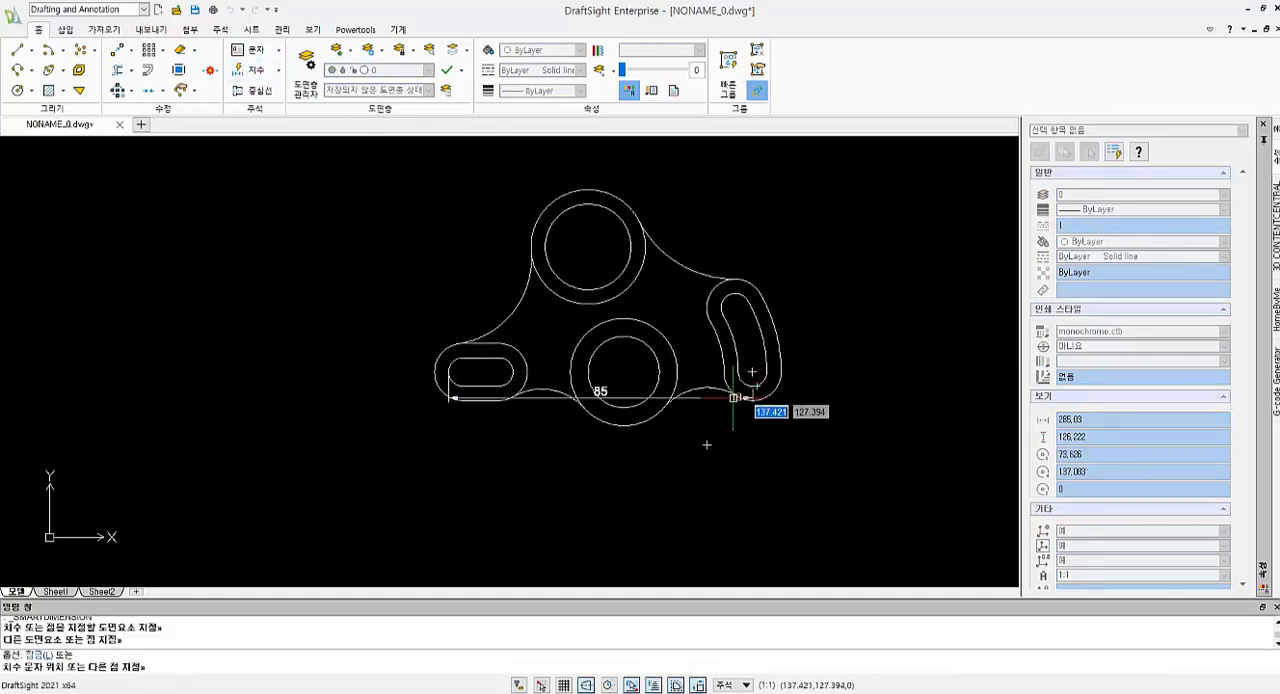
key(Escape)
scroll(757, 397, up, 2)
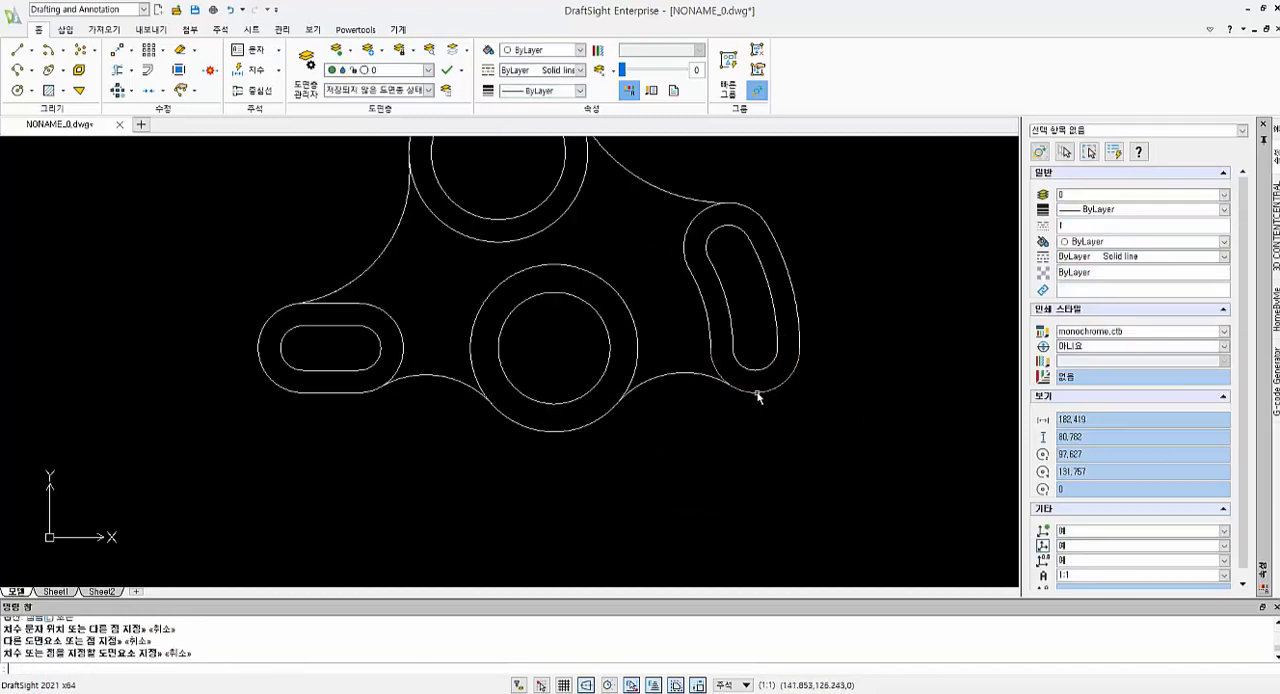
click(759, 396)
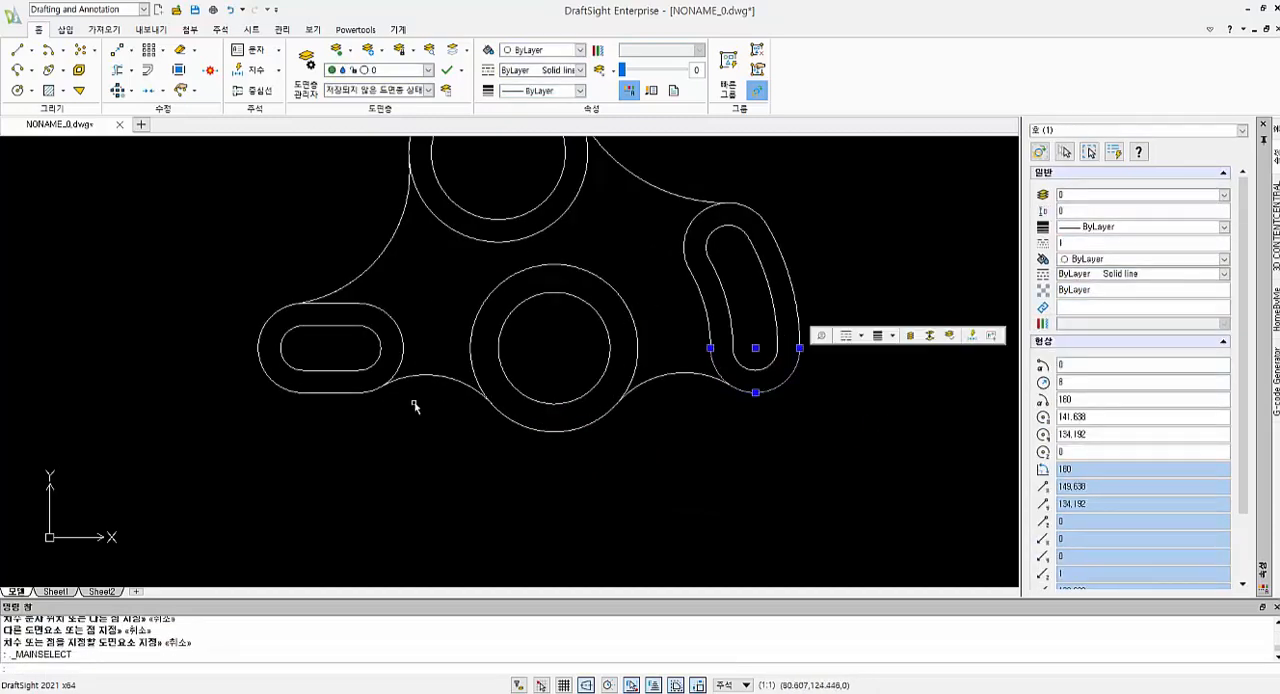
click(260, 359)
key(Escape)
key(Escape)
key(Escape)
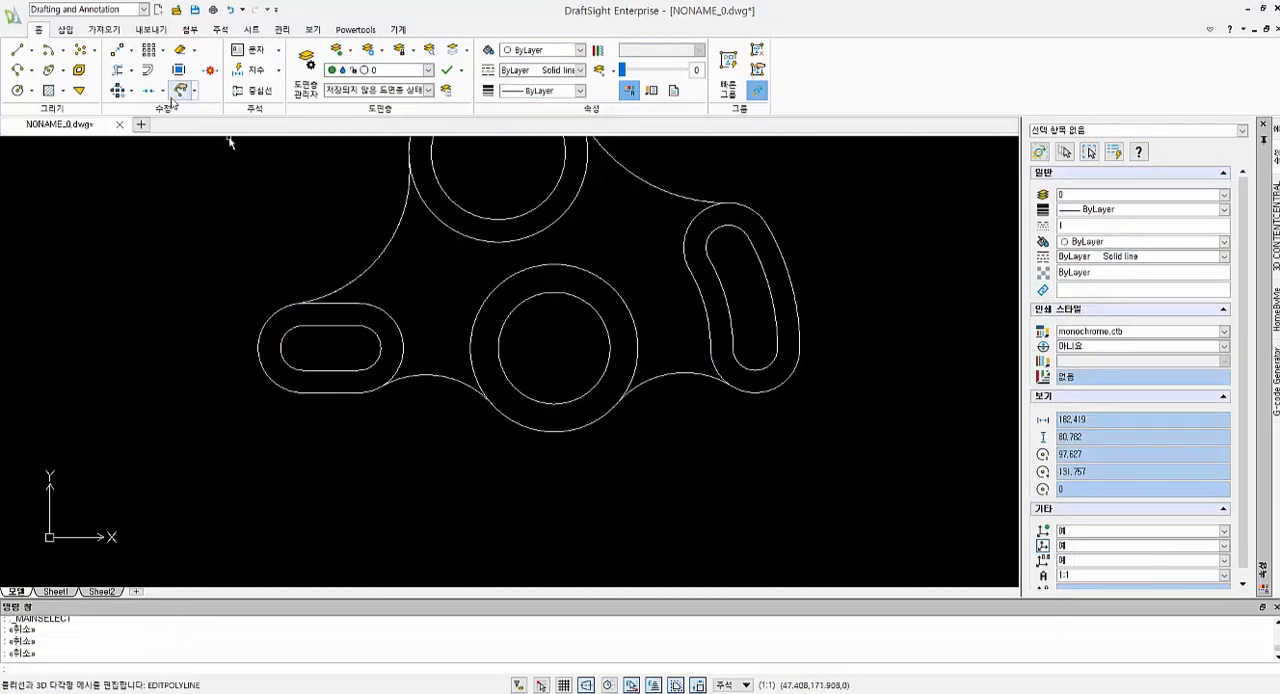
Dimension the horizontal distance between the centres of the left slot's outer end arc and the curved slot's lower end arc, placed below the plate
click(253, 70)
click(257, 338)
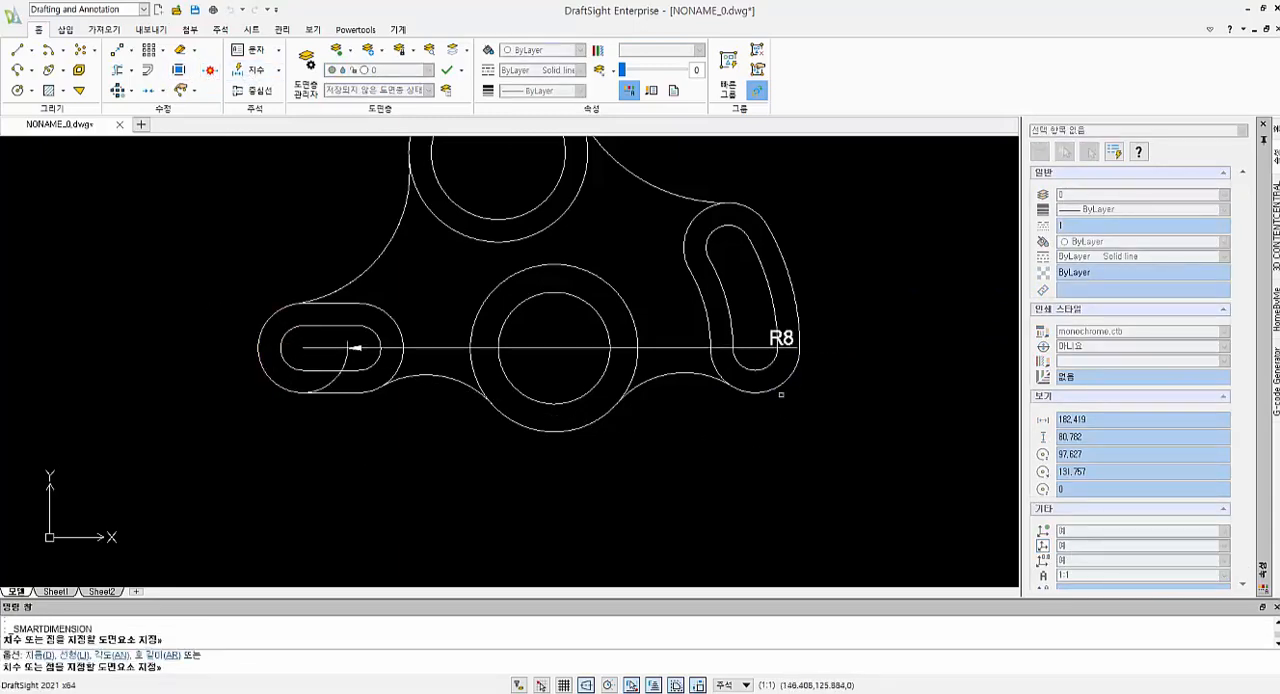
click(797, 340)
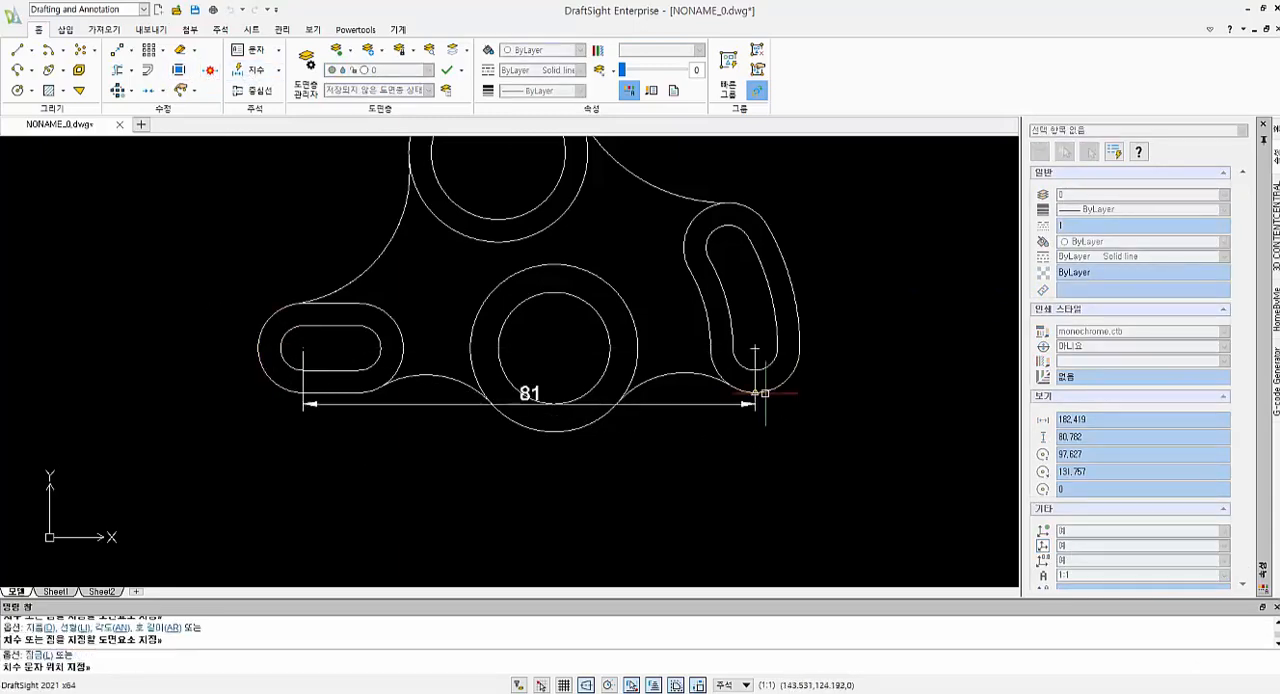
click(552, 484)
Dimension the vertical distance between the middle and upper circle centres, placed to the left of the plate
scroll(592, 432, down, 3)
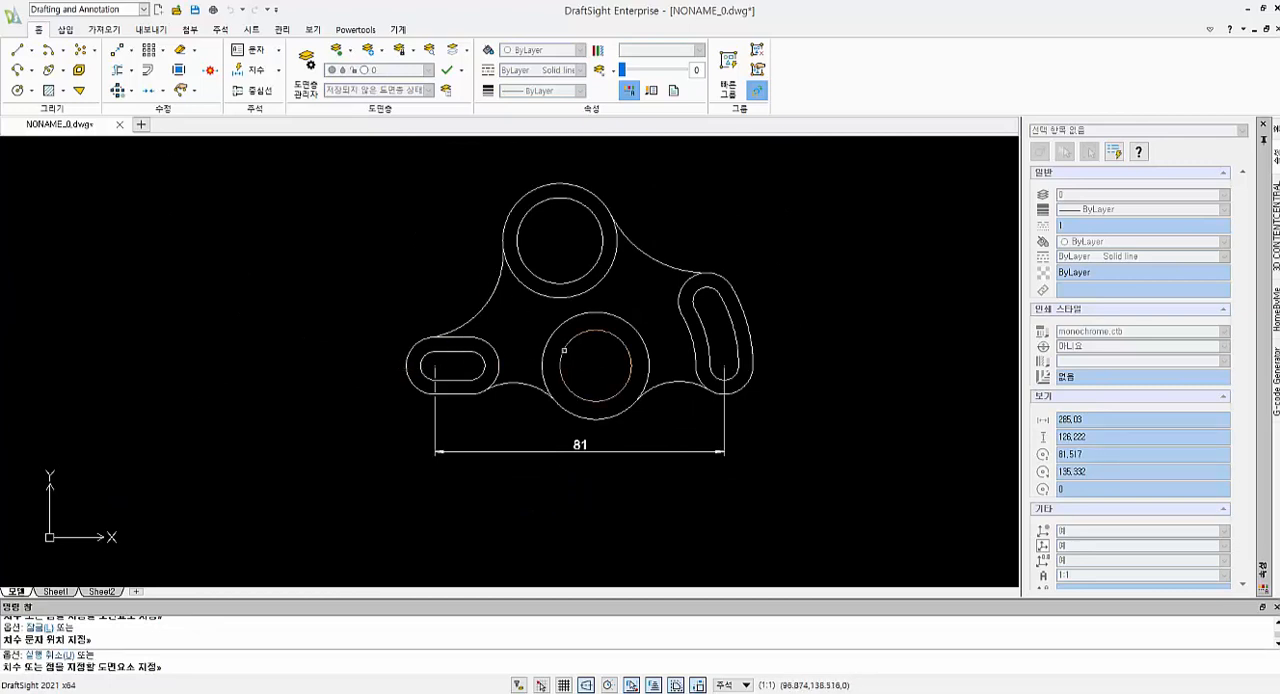
click(564, 350)
click(515, 215)
click(330, 300)
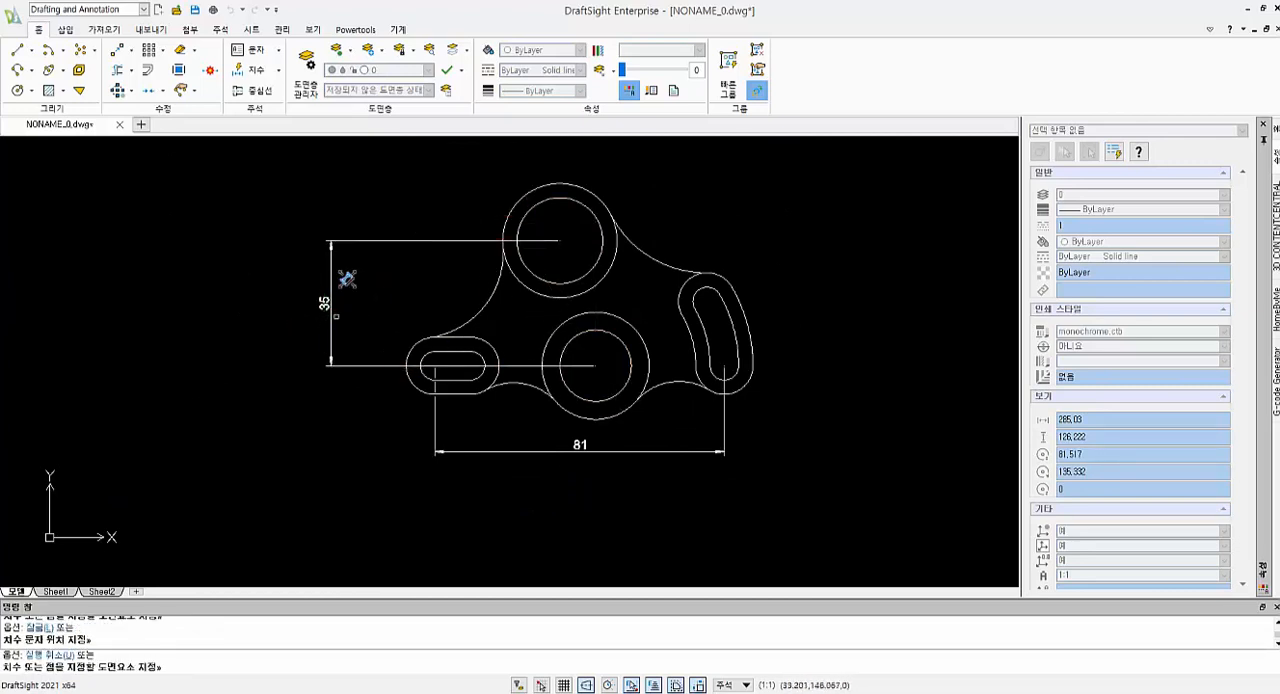
Dimension the horizontal distance between the middle and upper circle centres, placed above the plate
click(631, 360)
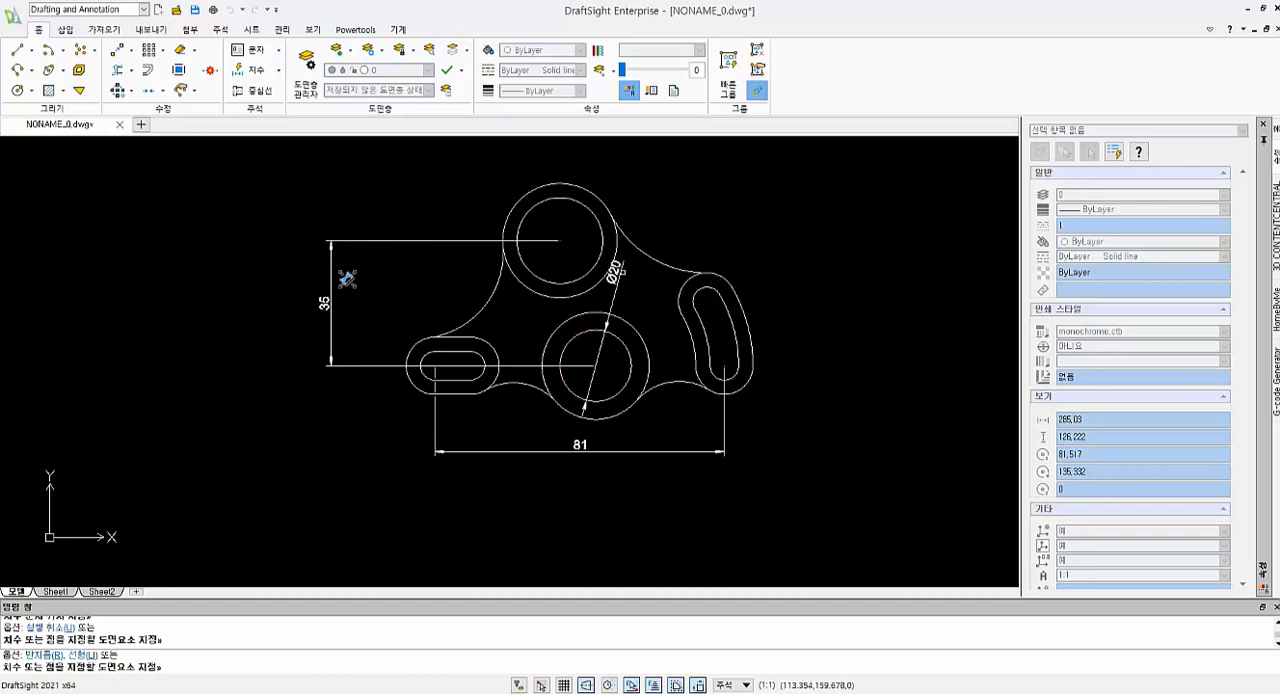
click(594, 215)
scroll(600, 210, up, 3)
scroll(586, 200, down, 4)
click(584, 151)
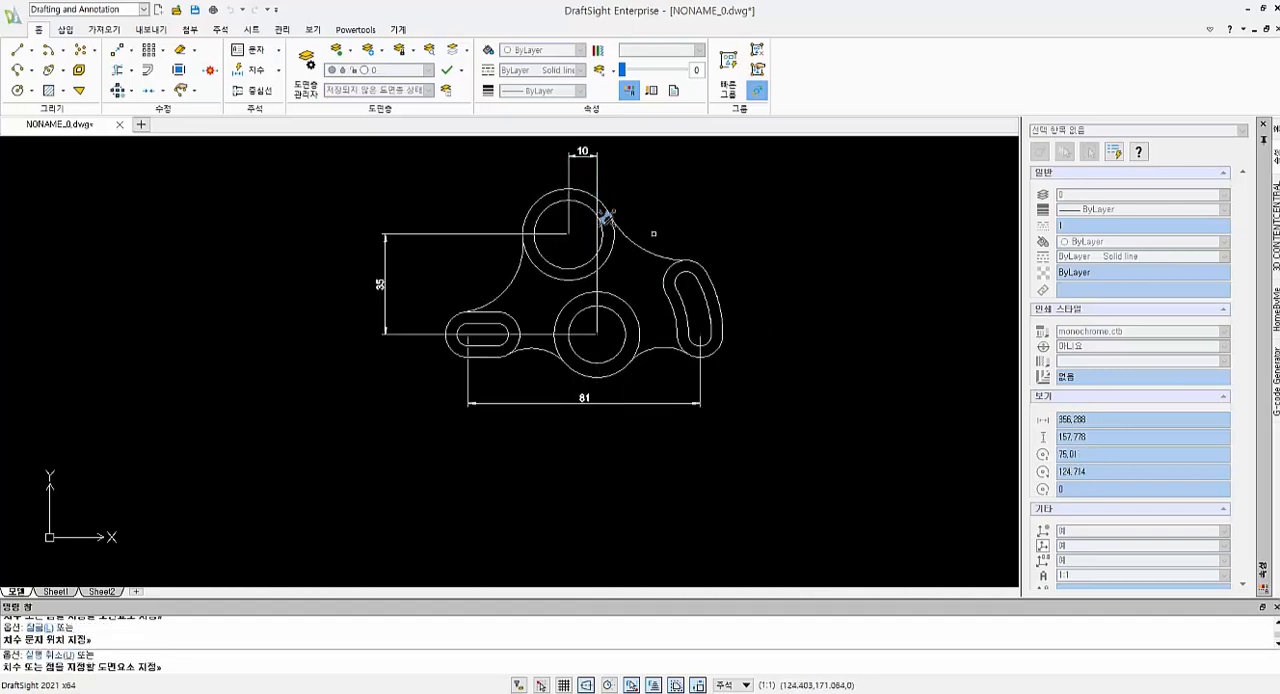
Dimension the radius of the connecting arc between the left slot and the upper circle, with the text outside the plate
scroll(726, 344, up, 2)
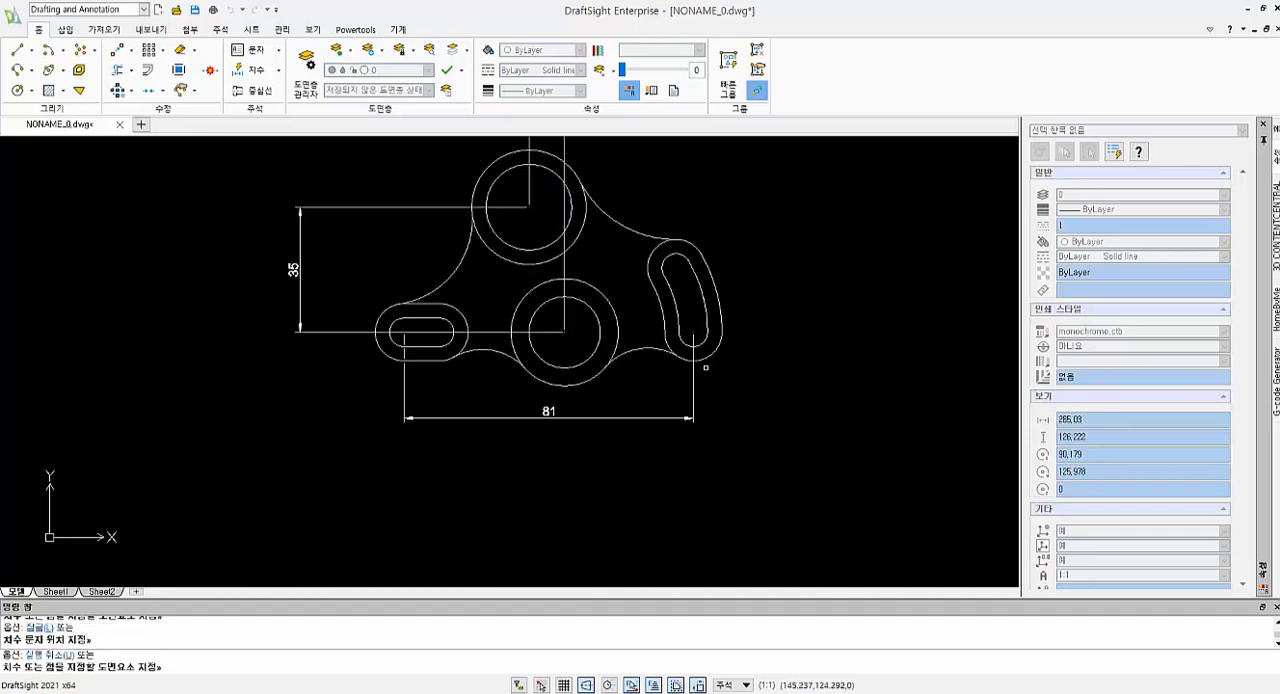
click(441, 270)
key(Escape)
key(Escape)
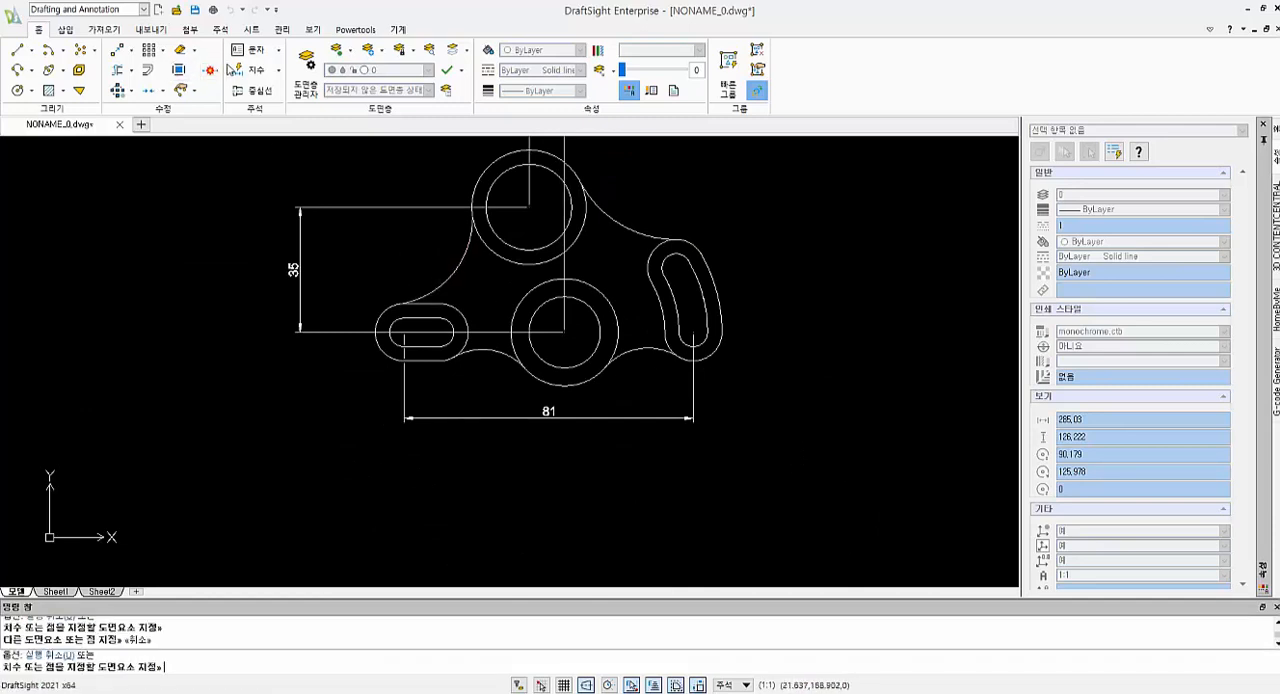
key(Return)
click(441, 286)
click(434, 212)
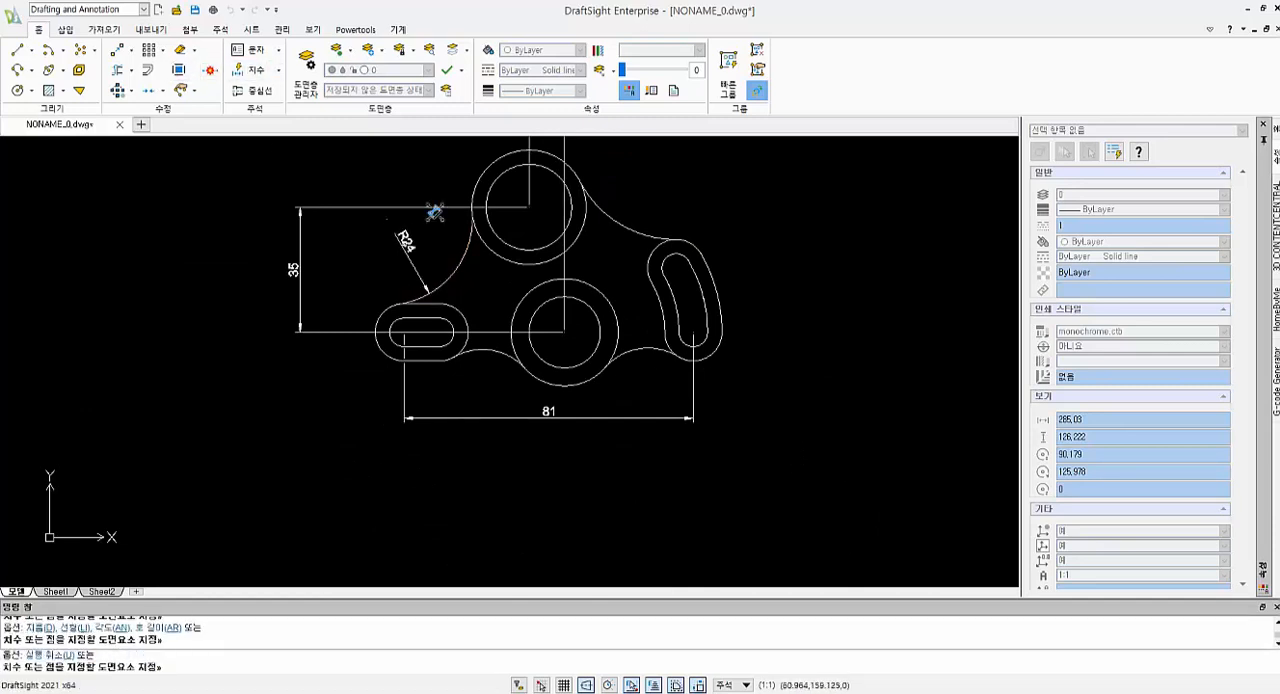
Dimension the radii of the left slot's outer and inner end arcs, placed below and outside the slot
click(381, 340)
click(348, 344)
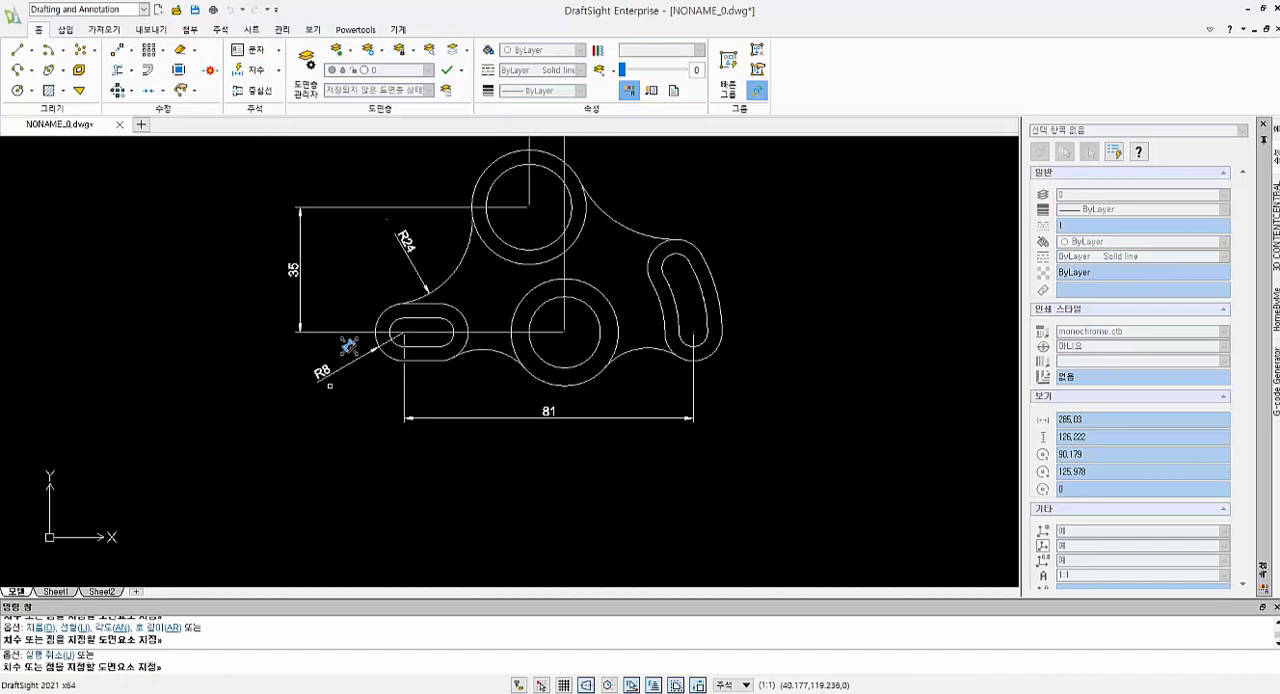
click(396, 321)
click(362, 362)
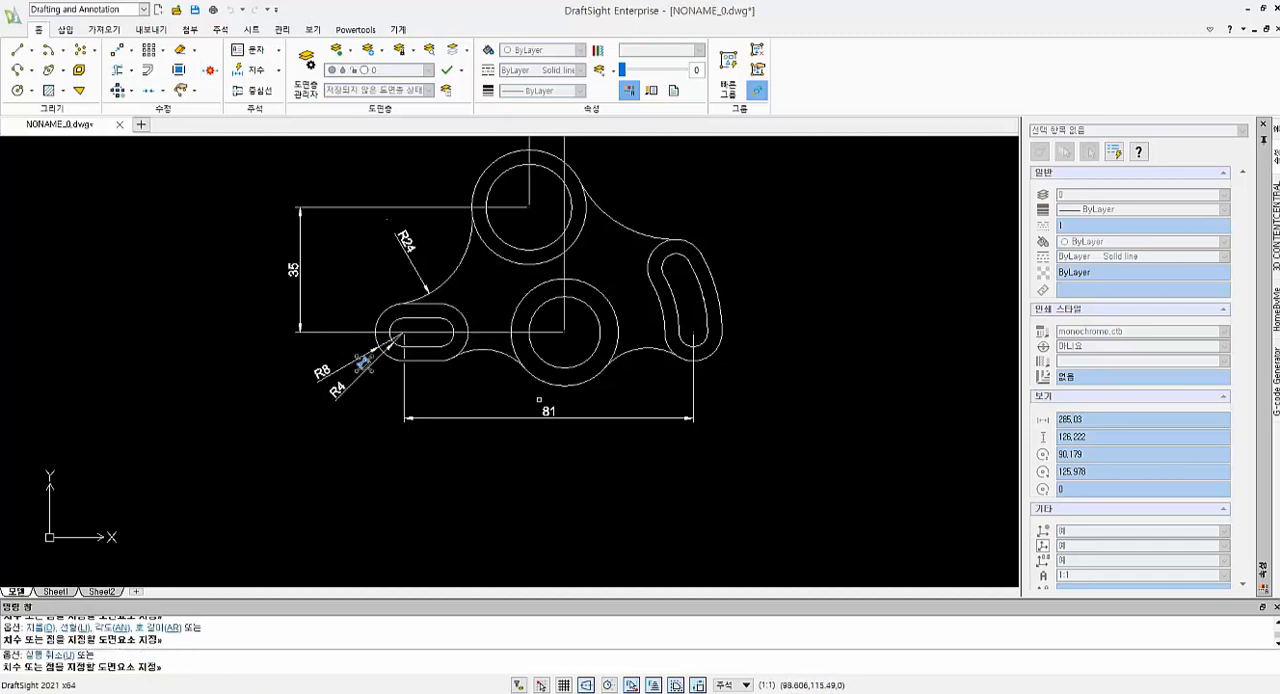
Dimension the diameters of the outer and inner middle circles, with the outer text below and the inner text above
click(588, 384)
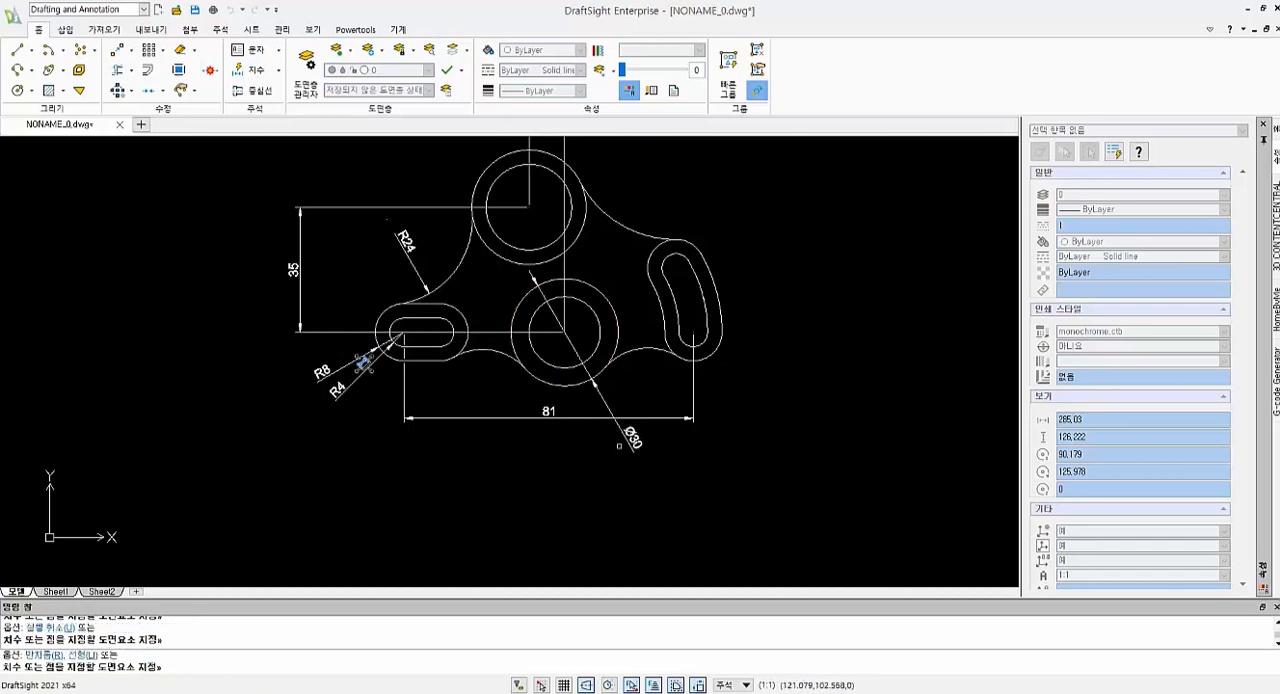
click(641, 388)
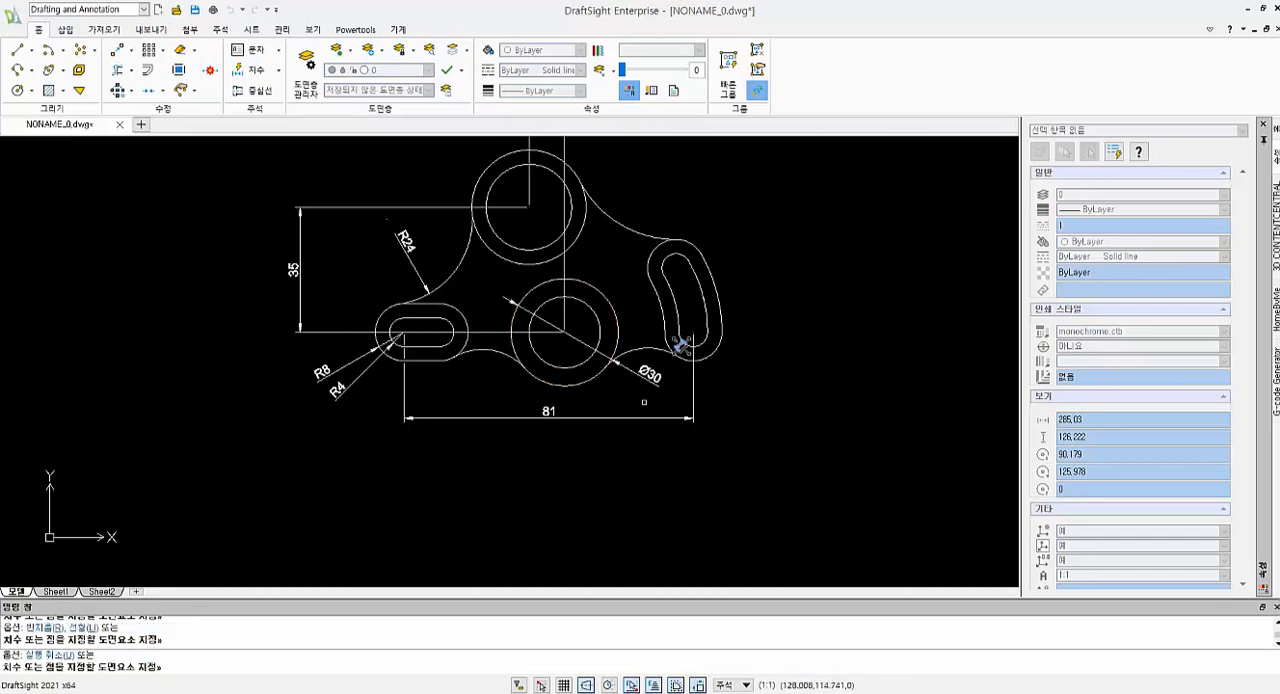
click(548, 304)
click(609, 270)
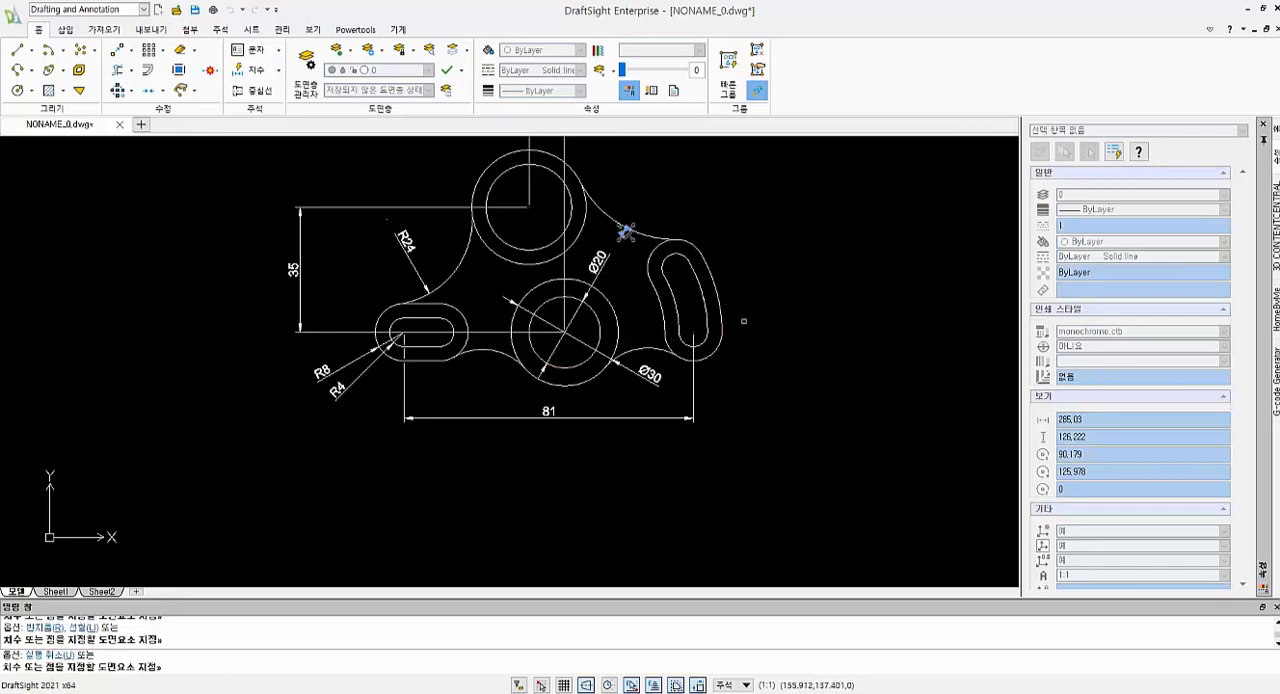
Dimension the radii of the curved slot's outer lower end arc and the connecting arc from the upper circle to the curved slot
click(719, 346)
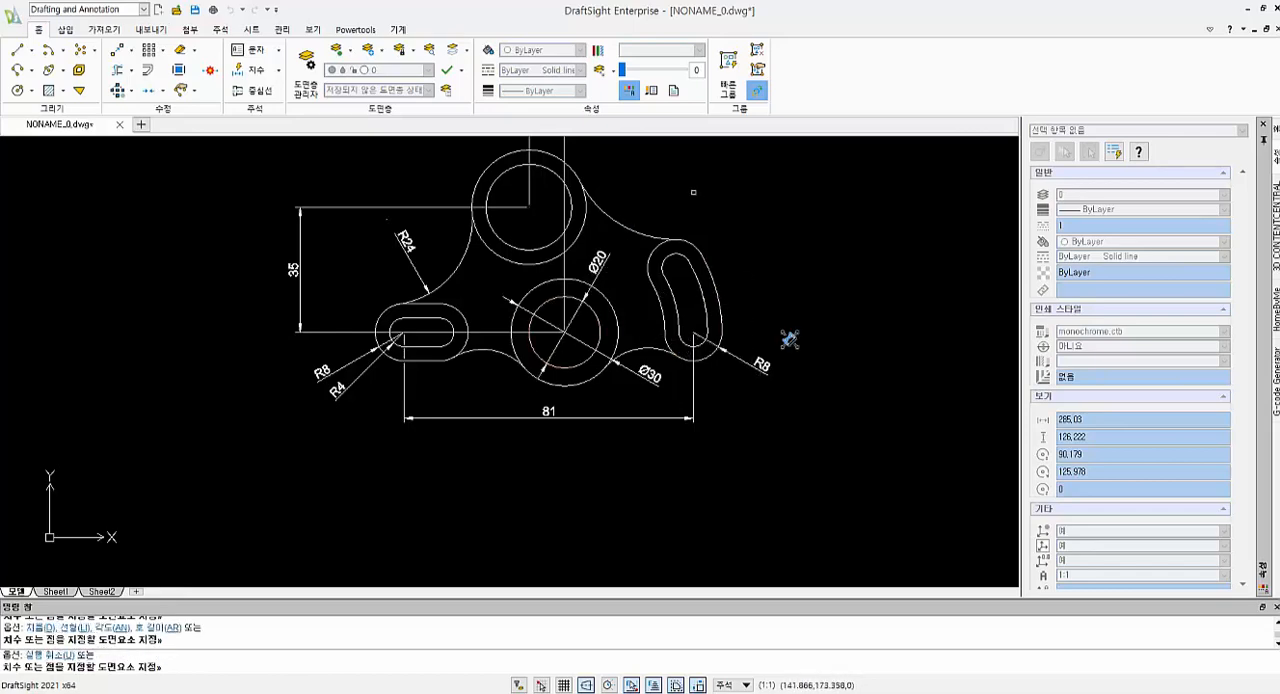
middle_drag(624, 225, 673, 277)
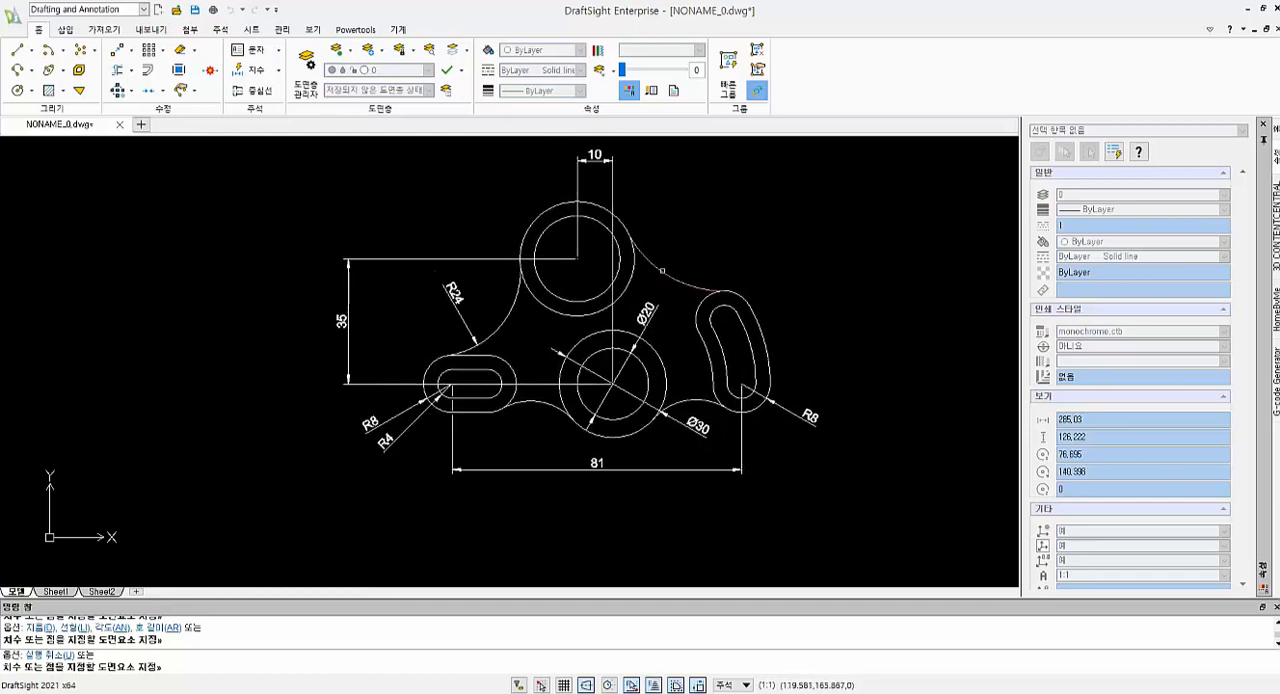
click(661, 270)
click(692, 230)
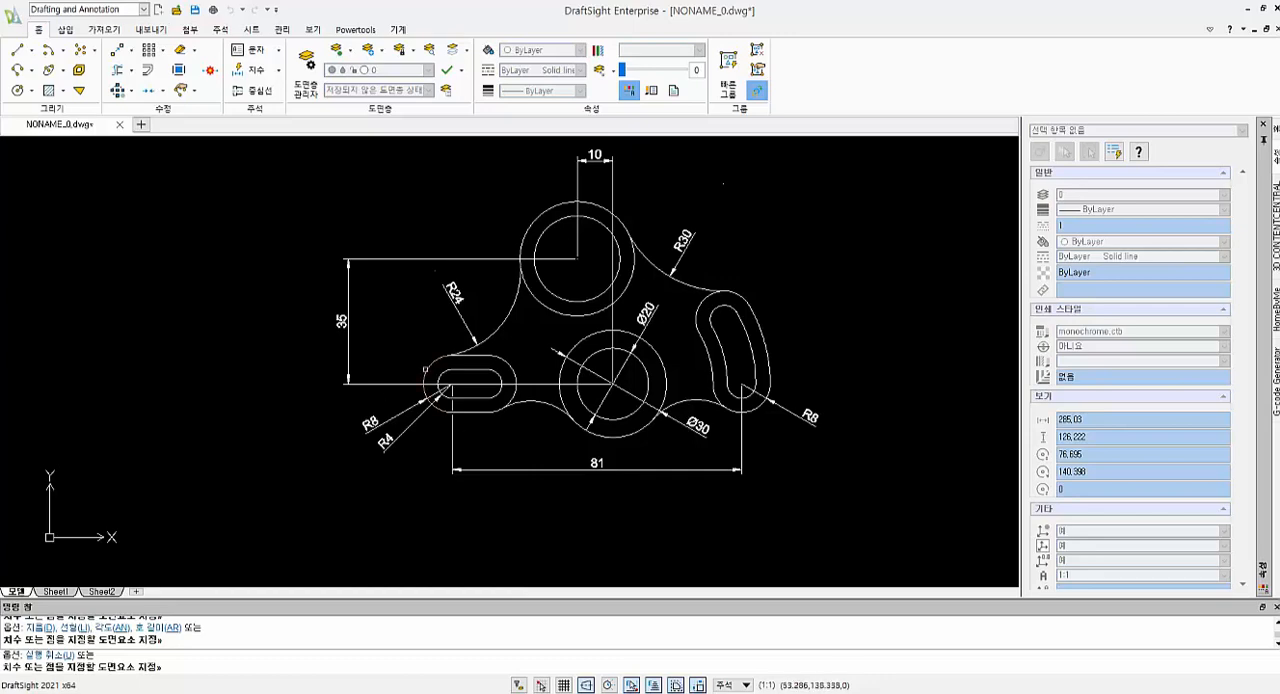
Dimension the radius of the connecting arc between the left slot and the middle circle, placed below the arc
click(540, 403)
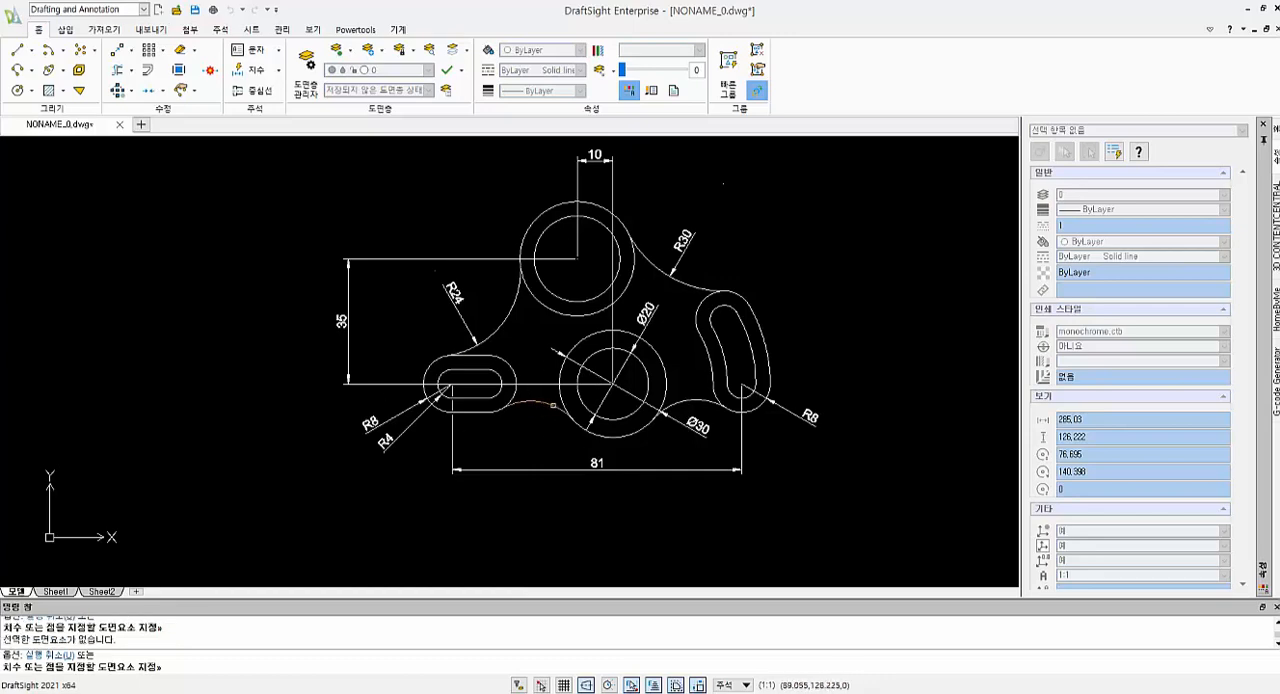
click(532, 428)
key(Escape)
key(Escape)
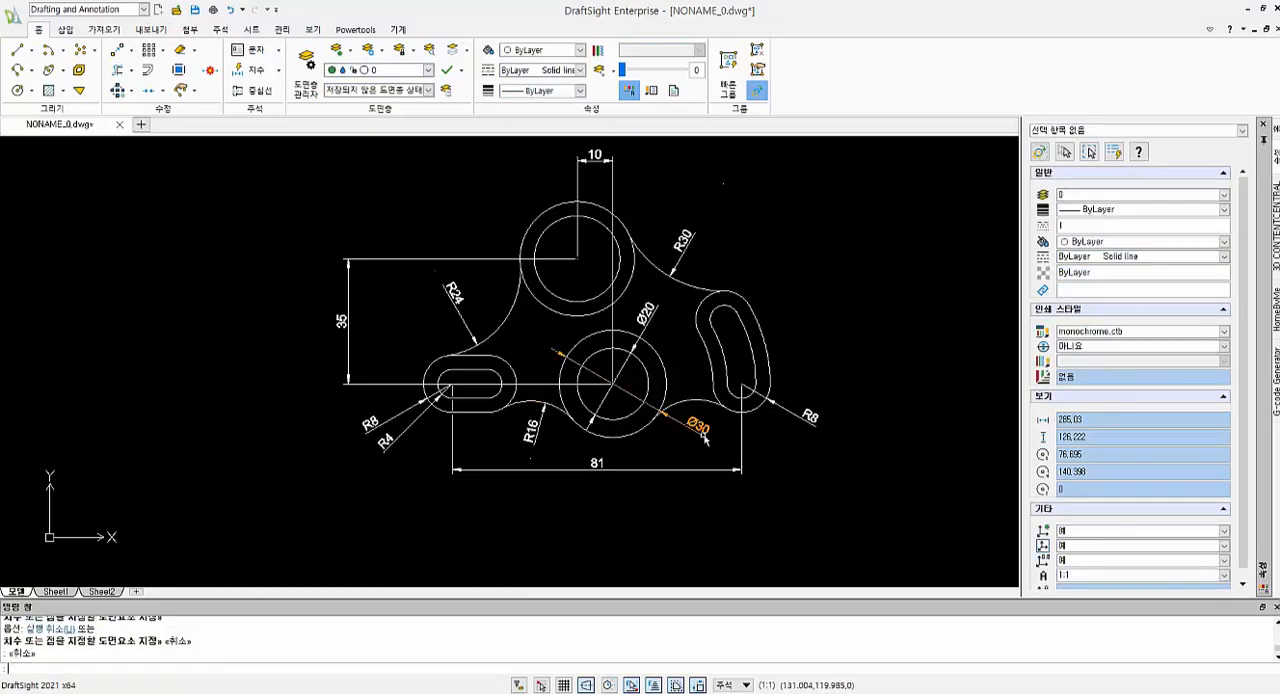
Move the outer middle circle's diameter text lower, and dimension the radius of the connecting arc between that circle and the curved slot
drag(698, 429, 668, 450)
click(228, 72)
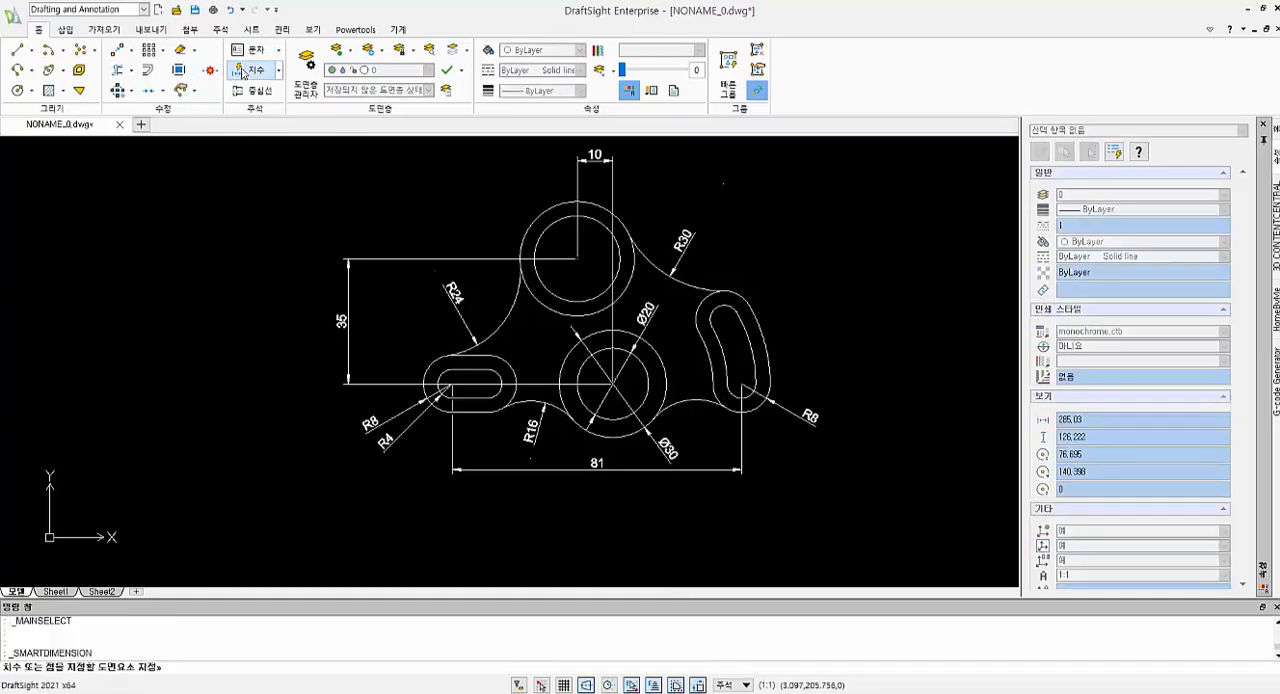
click(700, 403)
click(696, 430)
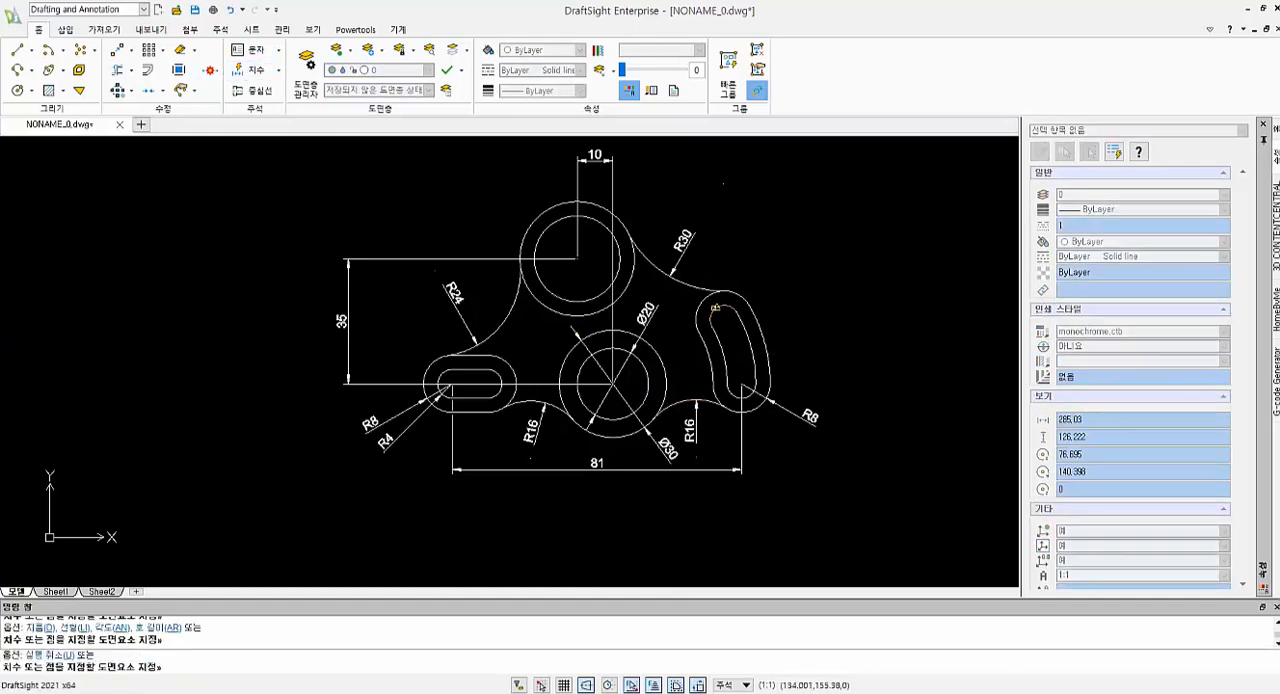
click(279, 70)
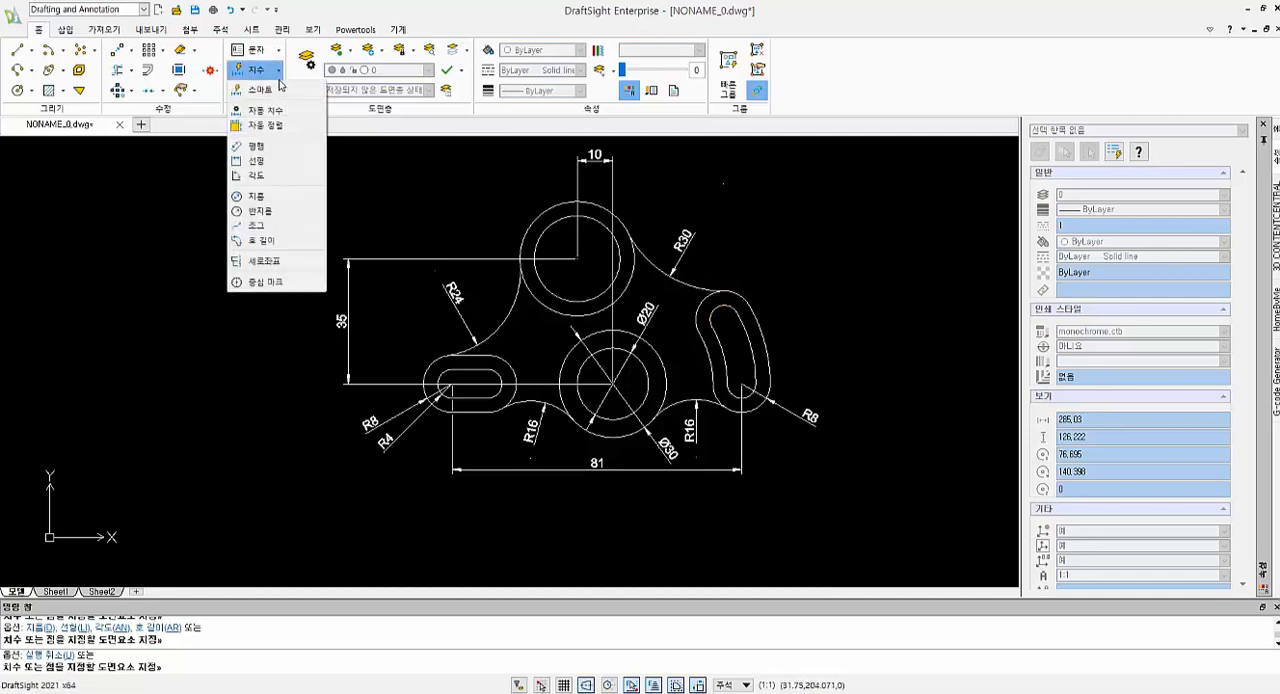
click(255, 176)
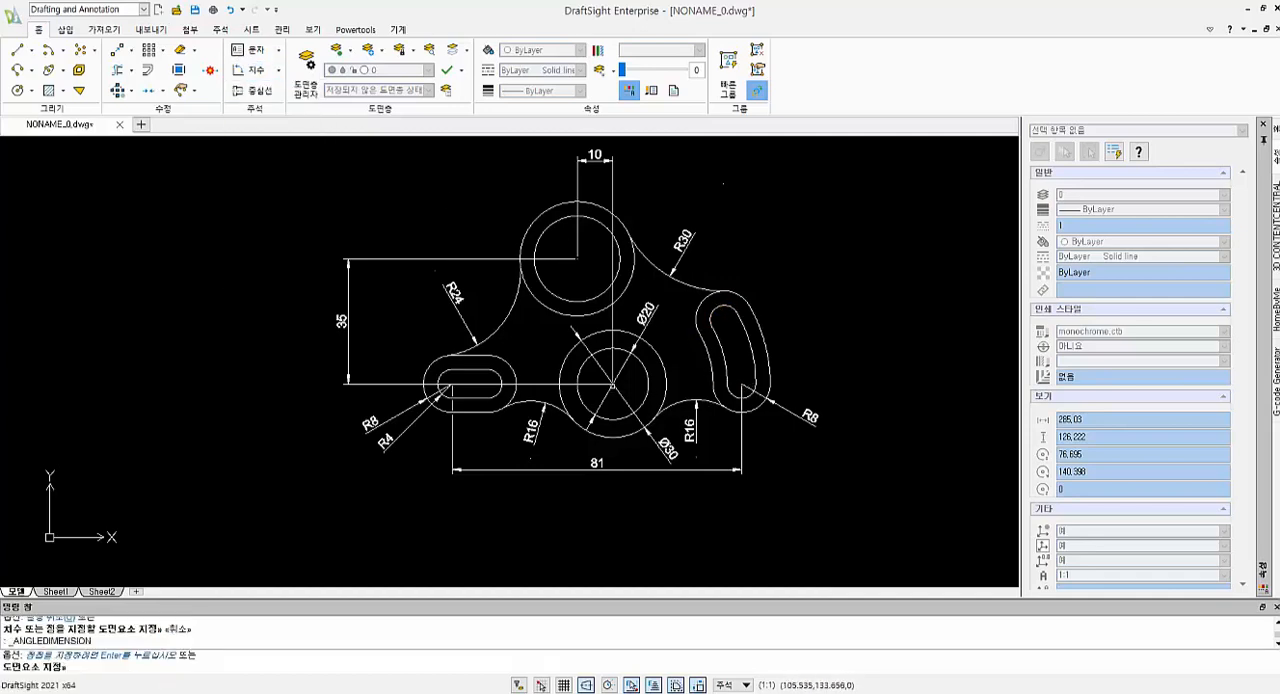
key(Escape)
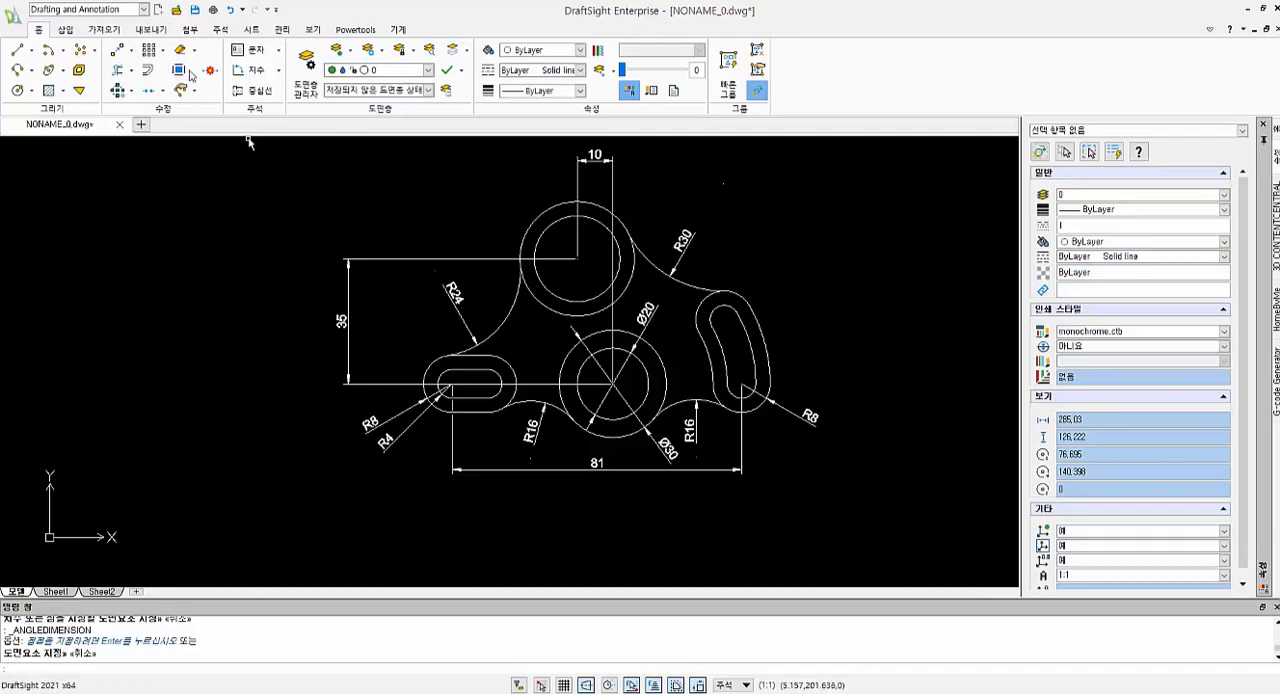
Dimension the diameters of both upper circles and the radius of the curved slot's inner lower end arc
click(279, 70)
click(255, 72)
key(Escape)
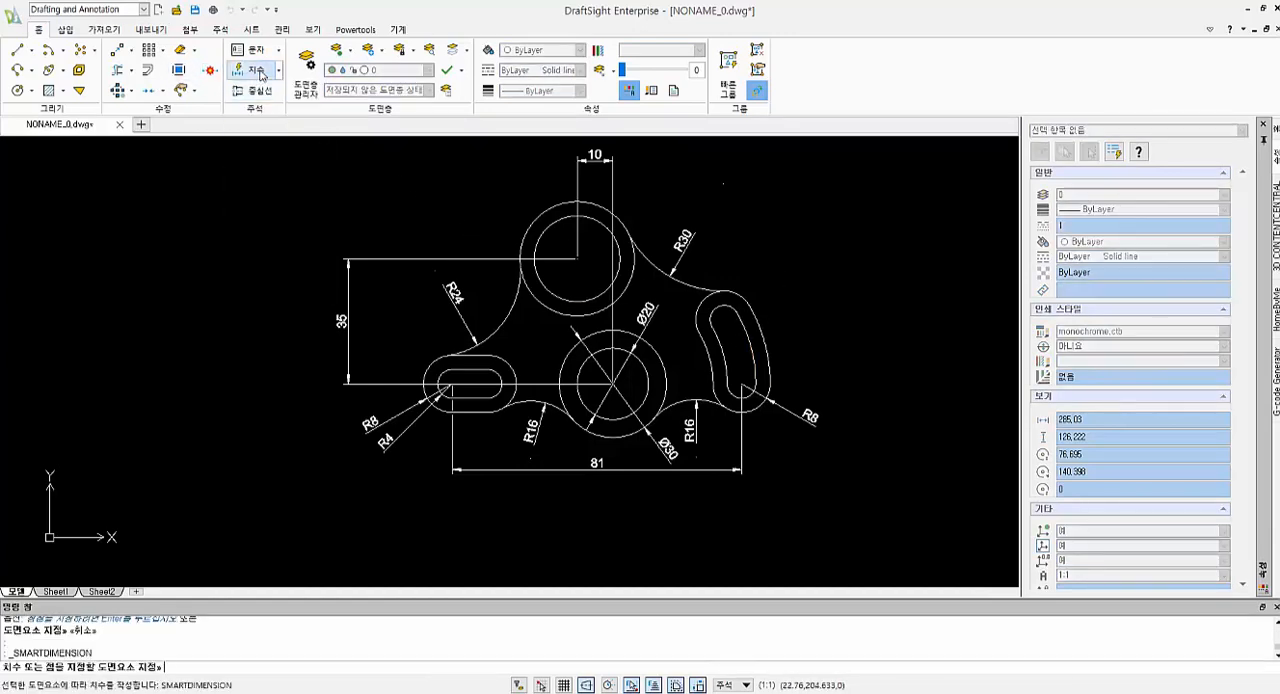
key(Return)
click(533, 215)
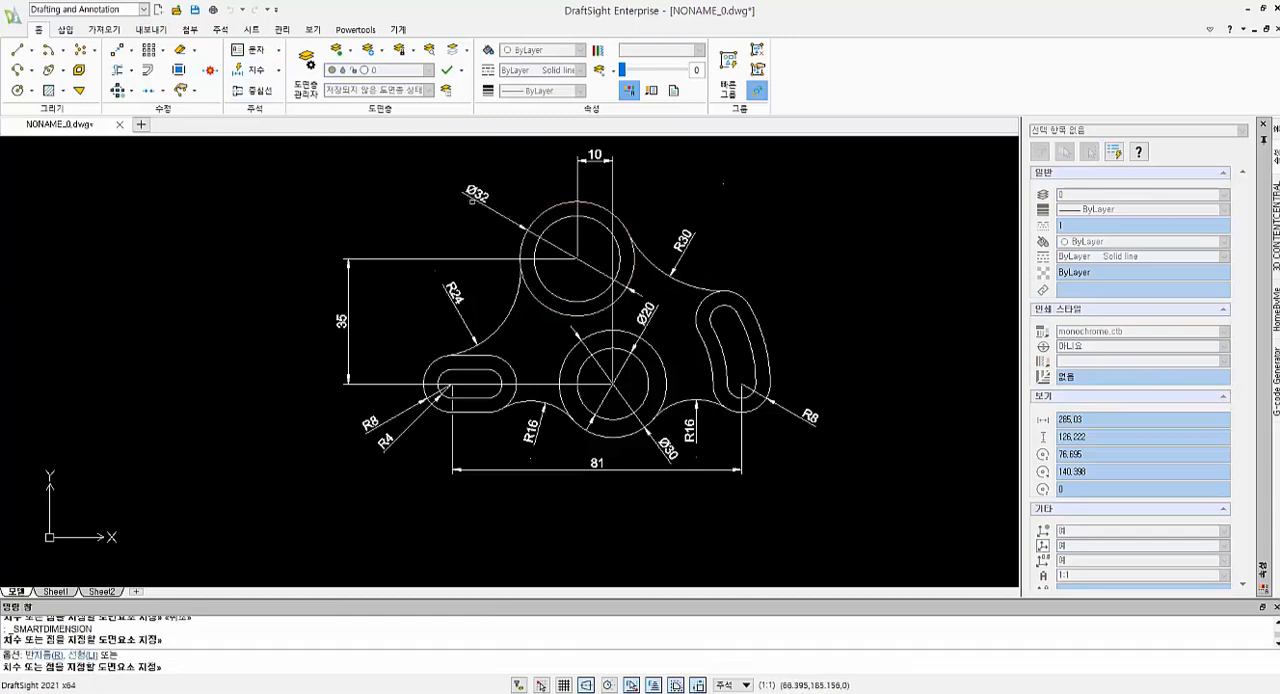
click(558, 222)
click(536, 180)
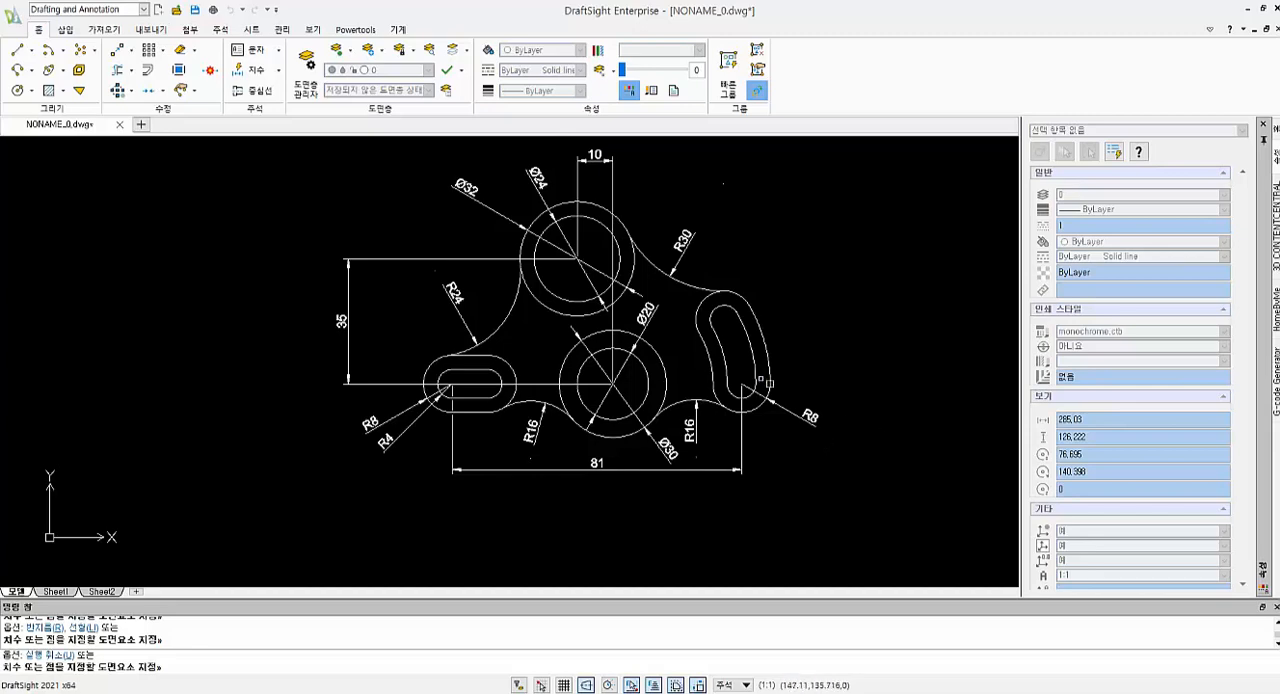
click(748, 398)
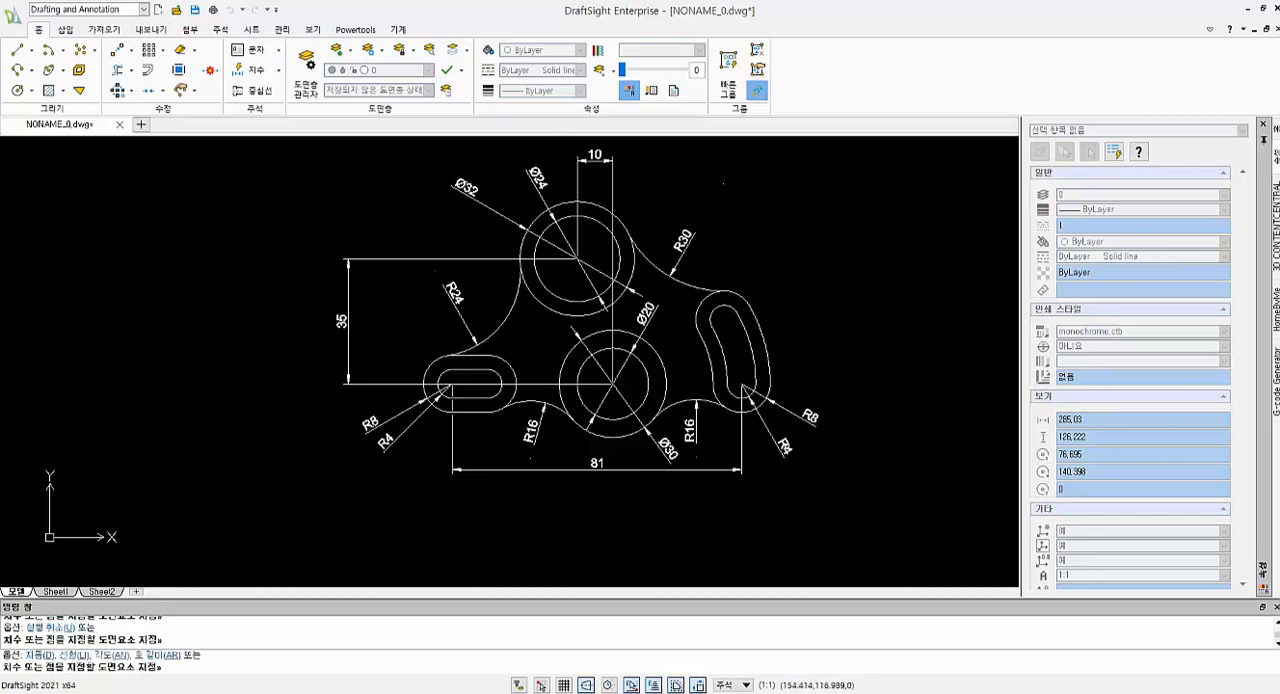
click(810, 418)
Try to dimension the distance between the left slot's inner end arcs, and delete the stray radius dimension inside the slot
scroll(460, 397, up, 1)
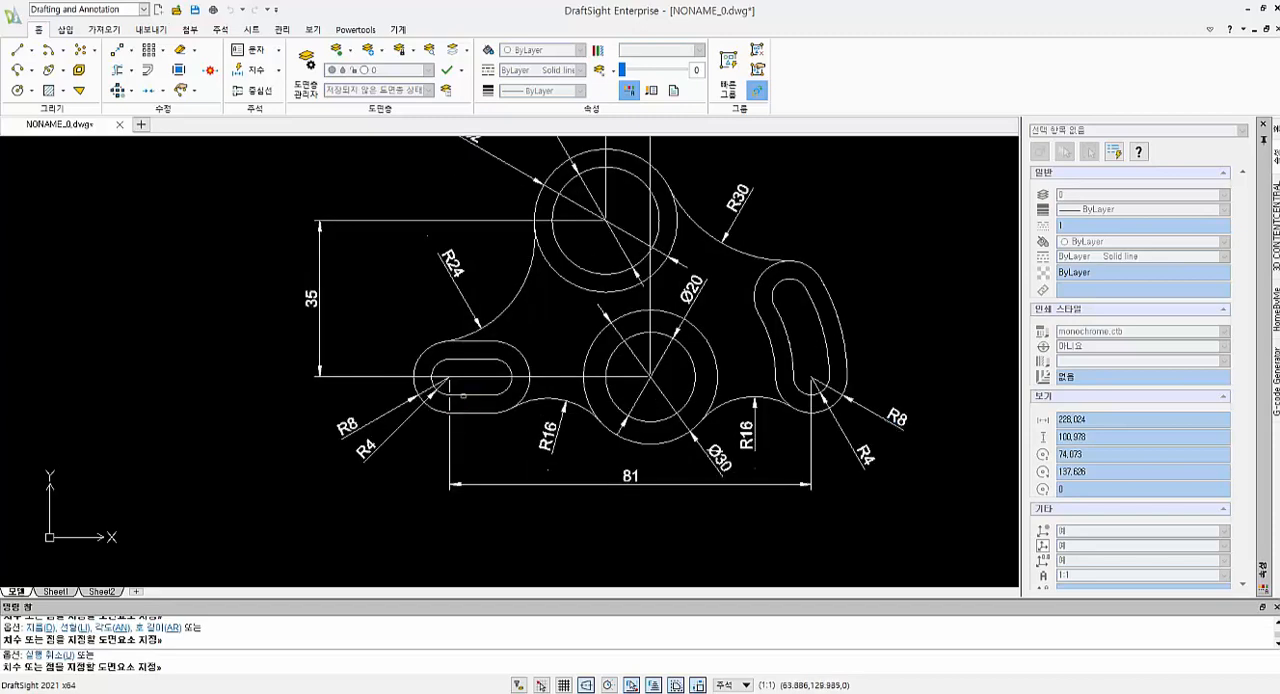
click(437, 365)
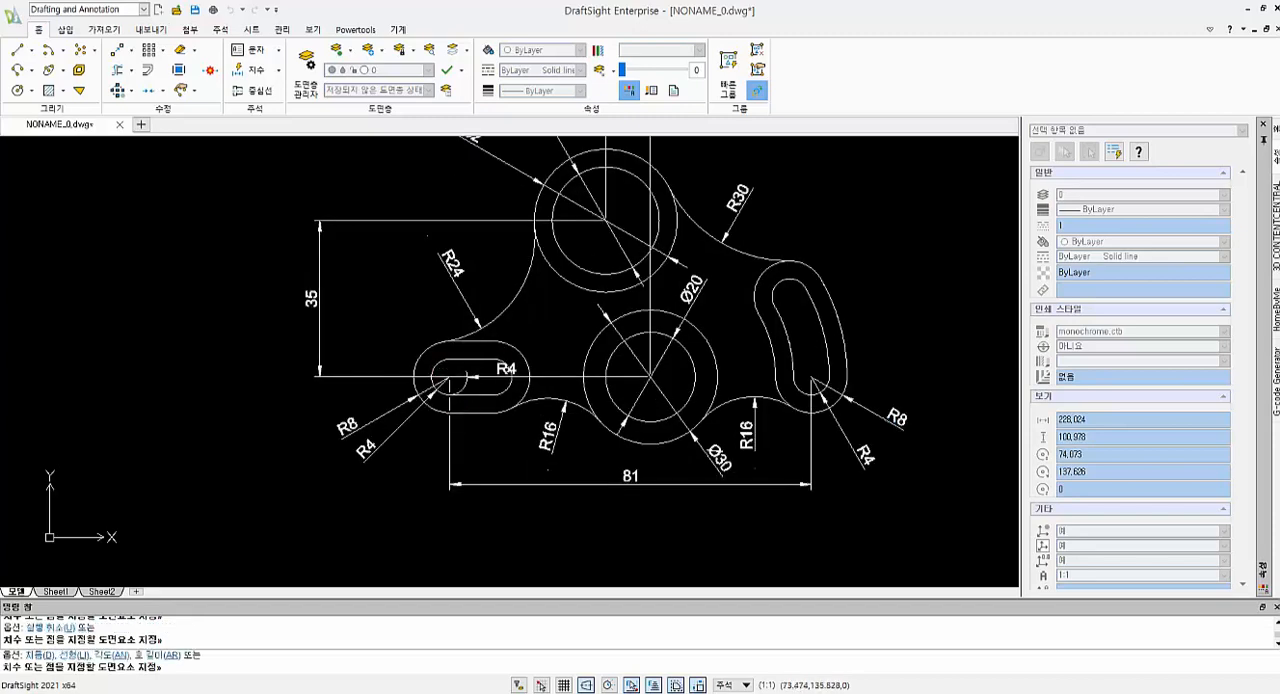
click(512, 378)
key(Escape)
key(Escape)
click(515, 372)
key(Delete)
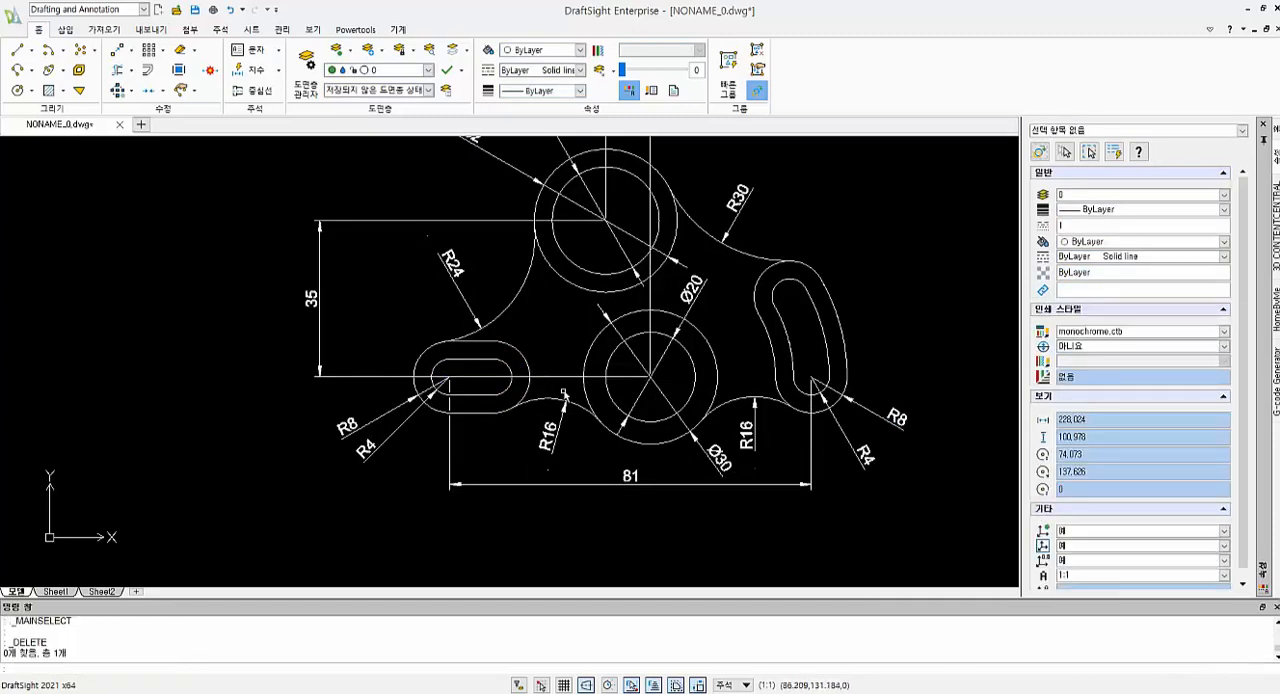
Dimension the horizontal distance between the centres of the left slot's two inner end arcs, placed just below the slot
click(247, 70)
click(440, 374)
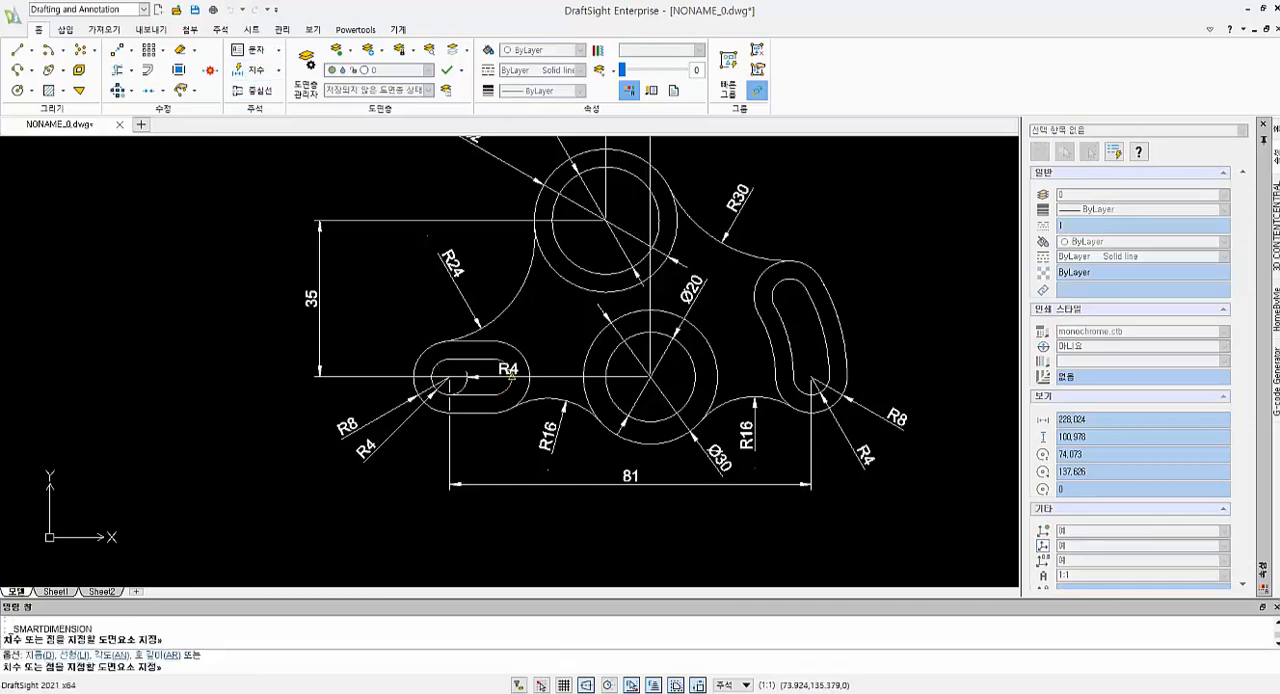
click(504, 377)
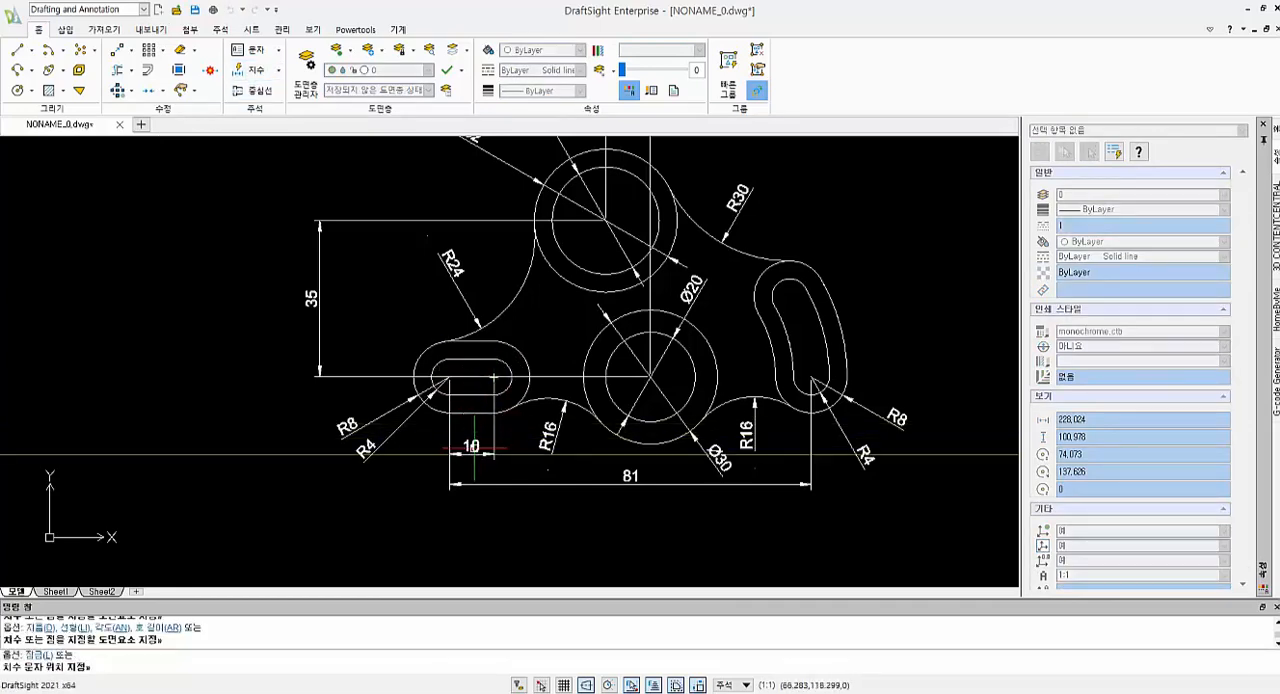
click(474, 441)
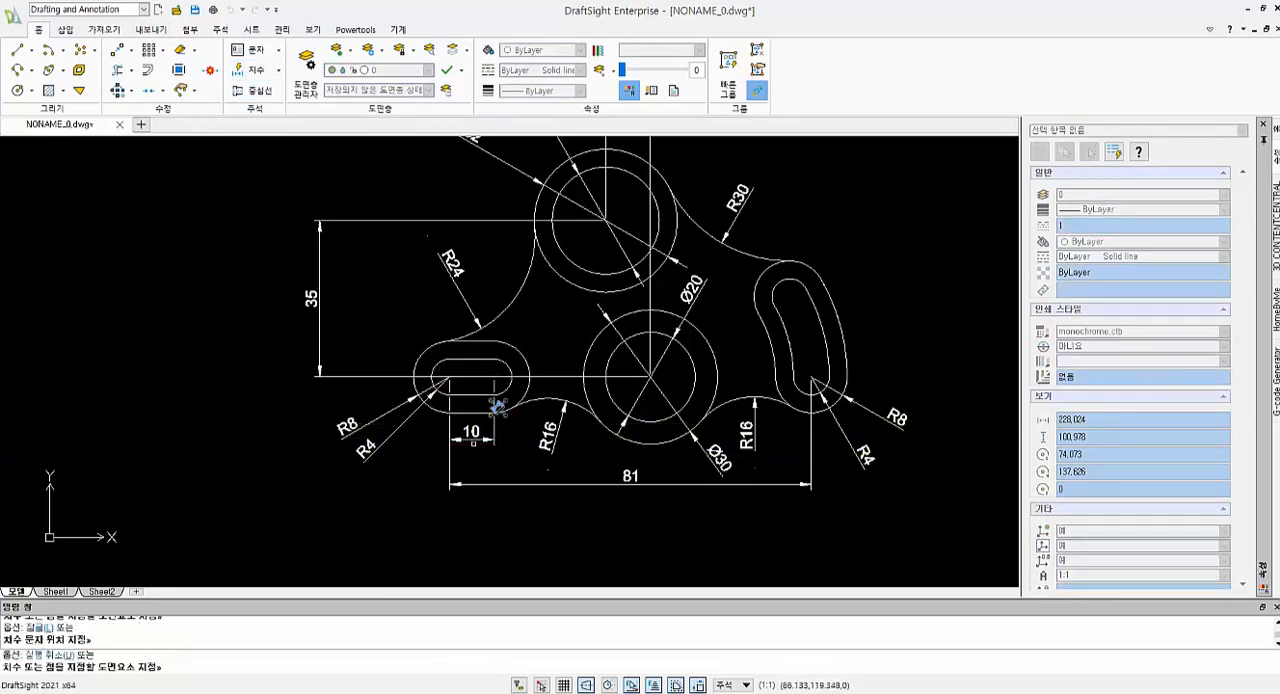
Dimension the horizontal distance from the middle circle's centre to the centre of the curved slot's lower end arc, placed below the plate
click(695, 370)
click(808, 394)
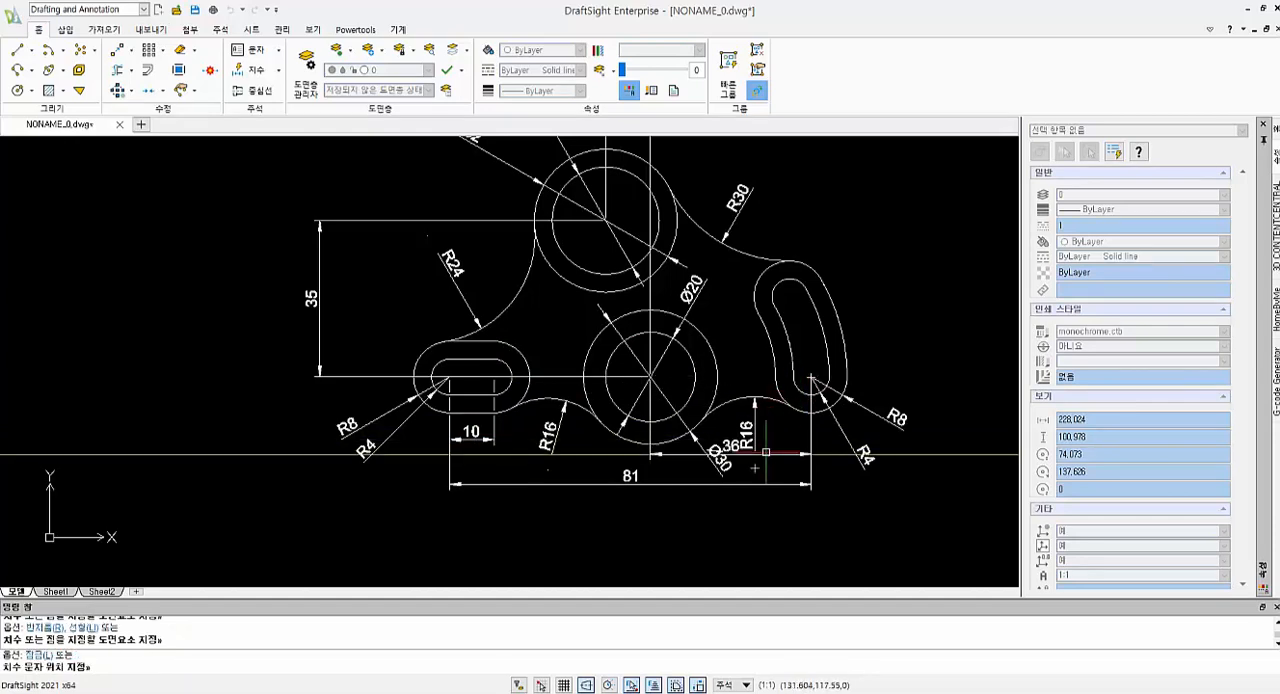
key(Escape)
key(Escape)
key(Escape)
scroll(765, 452, down, 2)
scroll(545, 488, up, 2)
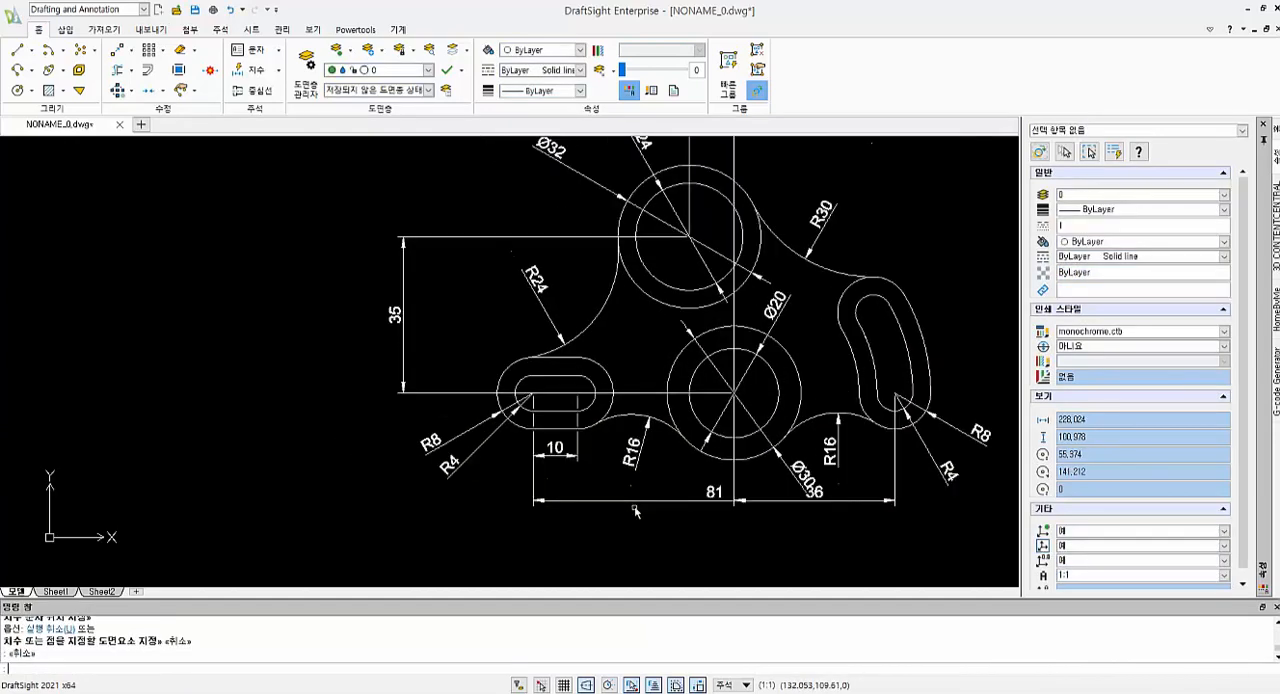
Lower the overall horizontal dimension and the middle-circle-to-curved-slot dimension below the plate, stacking them on separate lines
middle_drag(756, 404, 685, 295)
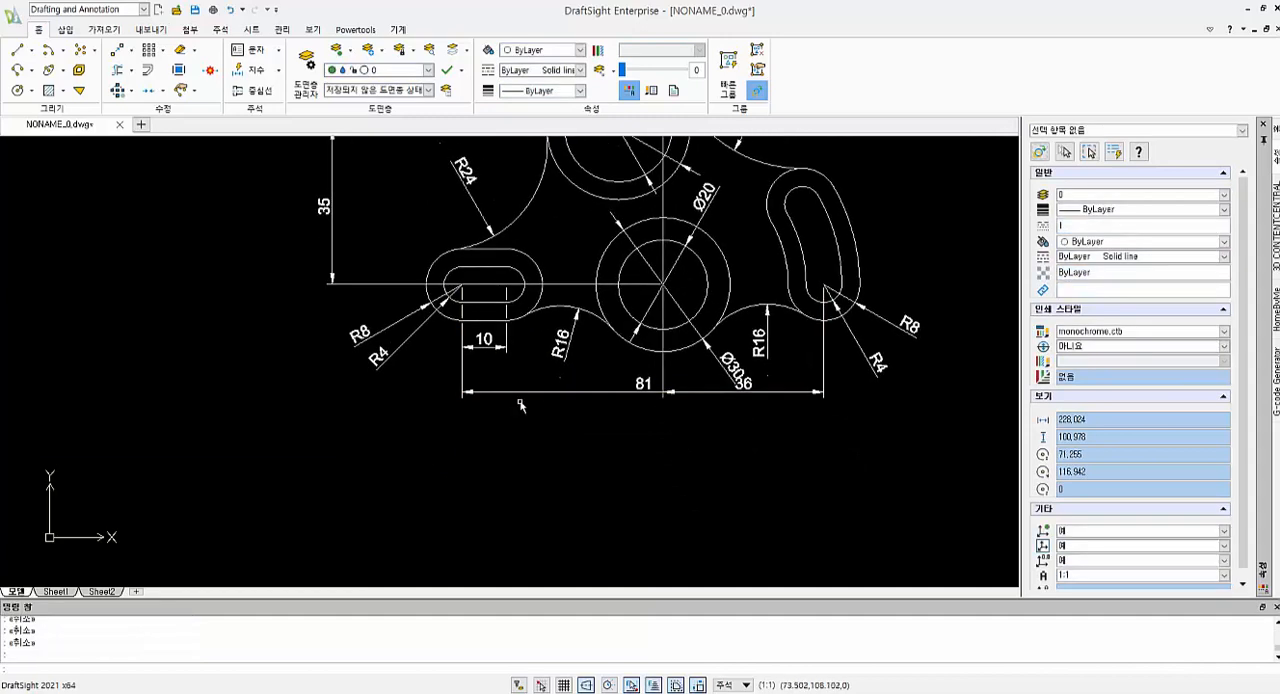
click(523, 393)
click(824, 391)
click(822, 418)
key(Escape)
click(771, 391)
click(823, 391)
click(825, 400)
key(Escape)
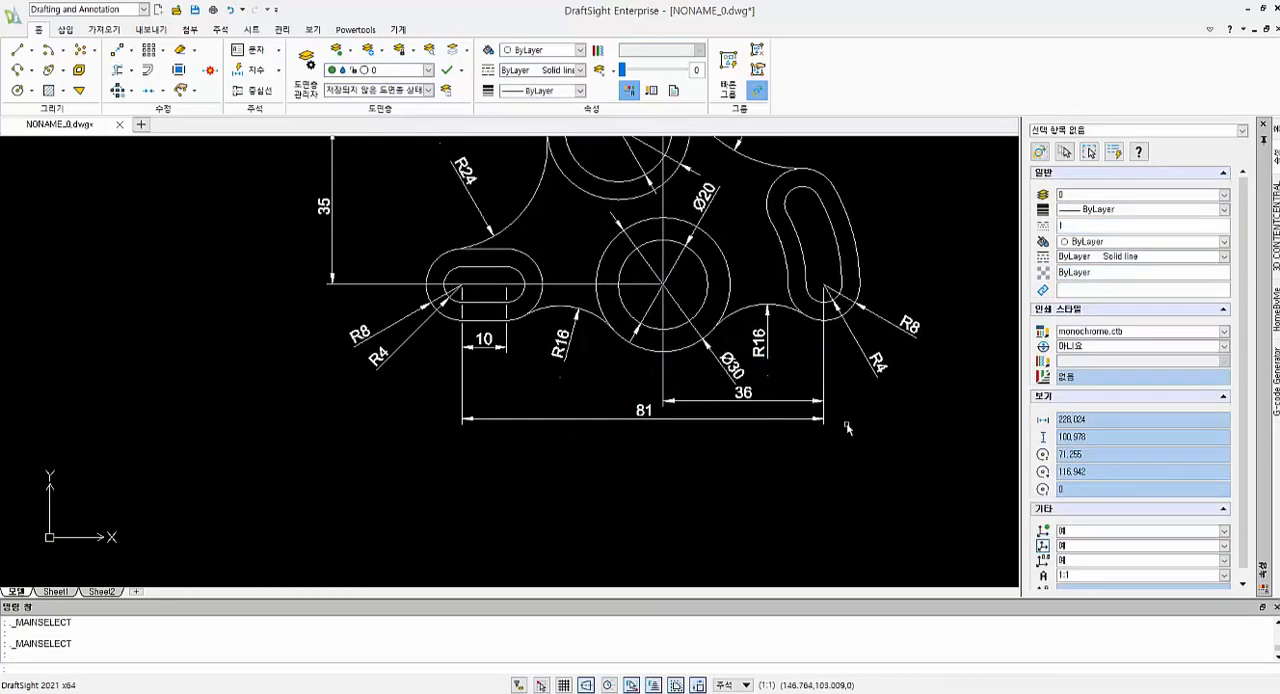
Move the overall horizontal dimension line further down to widen its spacing from the dimension above it
scroll(866, 436, up, 1)
click(812, 416)
click(813, 414)
click(814, 447)
key(Escape)
Try lowering the middle-circle-to-curved-slot dimension line towards the overall dimension, and move it back up
click(713, 383)
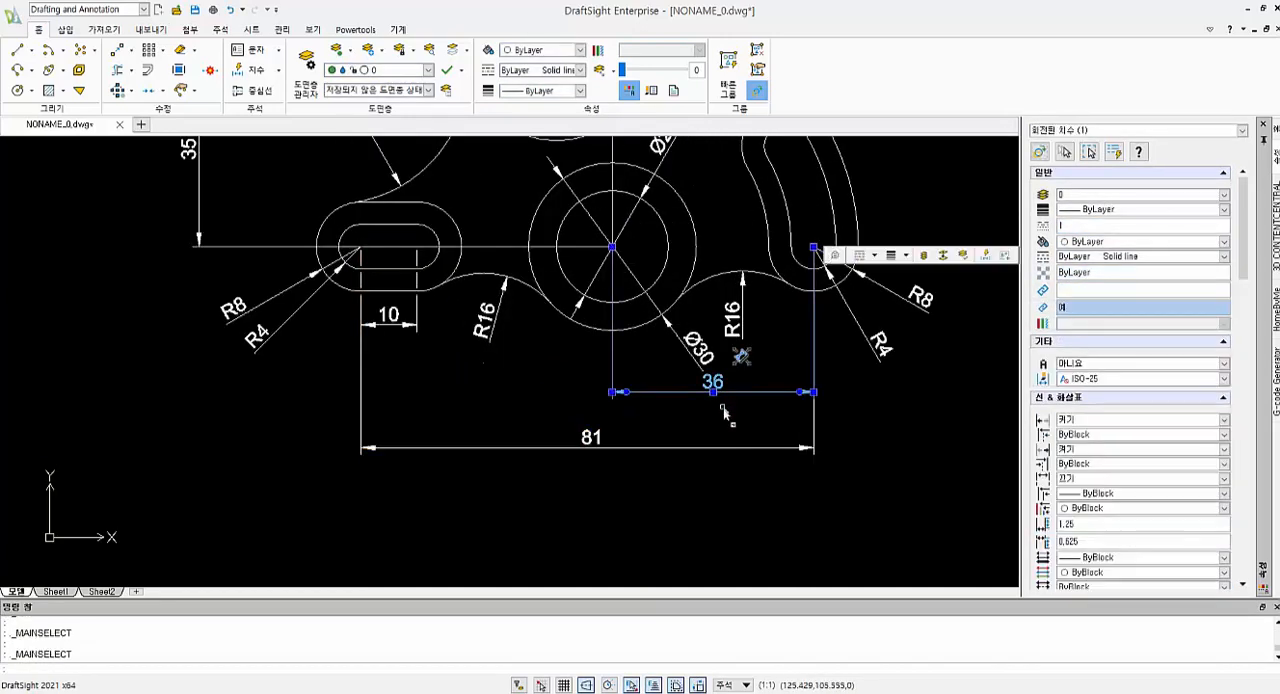
drag(813, 392, 814, 426)
key(Escape)
click(711, 413)
click(813, 426)
click(814, 394)
key(Escape)
click(911, 420)
scroll(908, 422, up, 1)
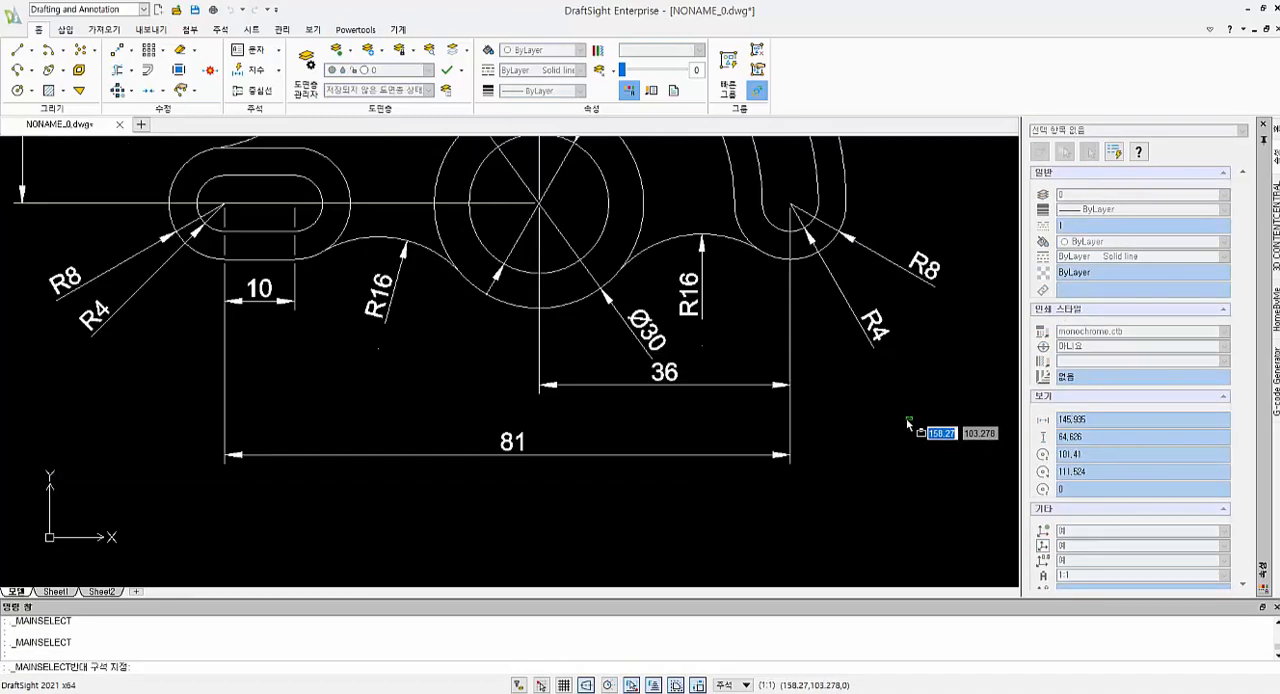
scroll(908, 424, down, 3)
scroll(894, 316, up, 1)
scroll(892, 295, down, 2)
key(Escape)
scroll(827, 303, down, 1)
Draw a line from the middle circle's centre to the centre of the curved slot's upper end arc
middle_drag(827, 303, 690, 370)
scroll(691, 369, up, 2)
click(17, 49)
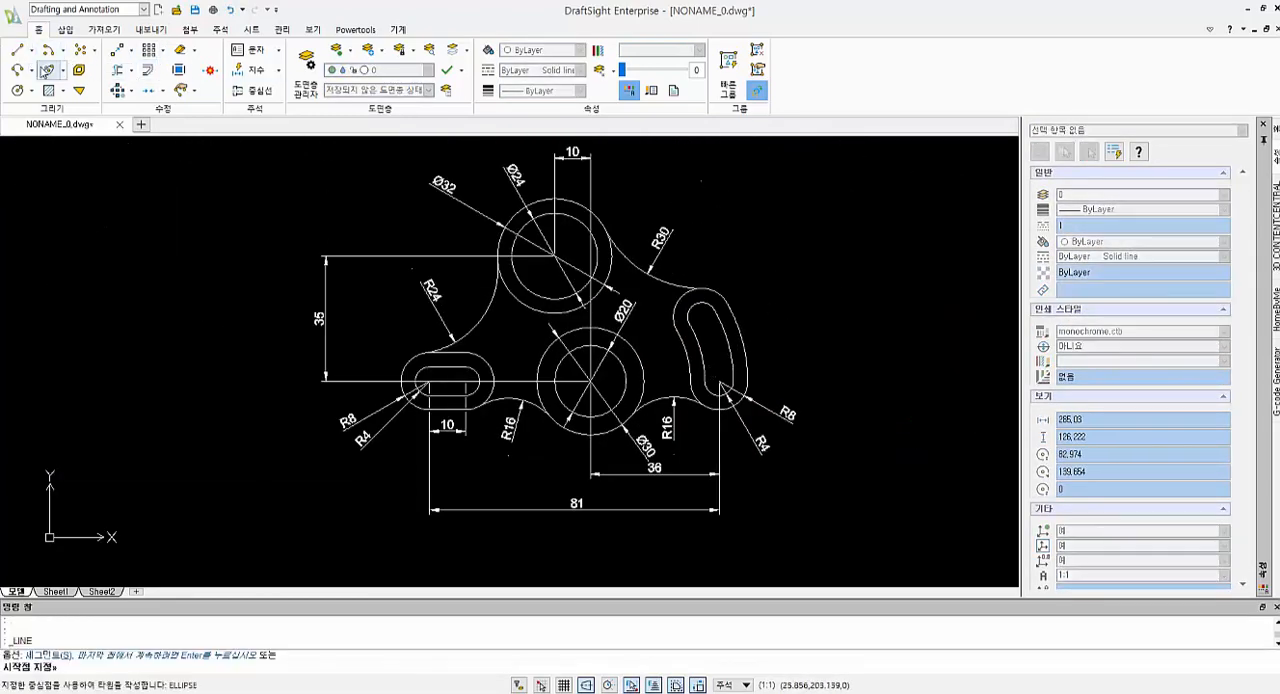
click(592, 383)
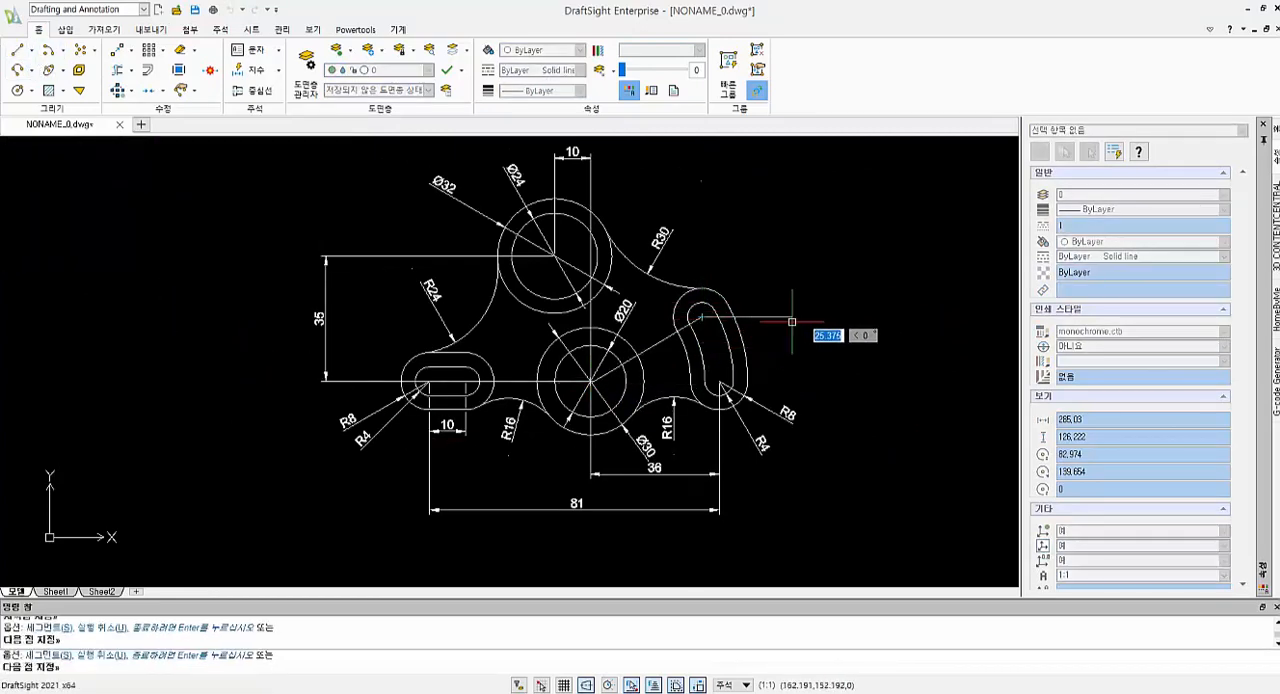
click(703, 313)
key(Return)
key(Return)
Draw a second line from the middle circle's centre to the lower end of the curved slot
click(592, 383)
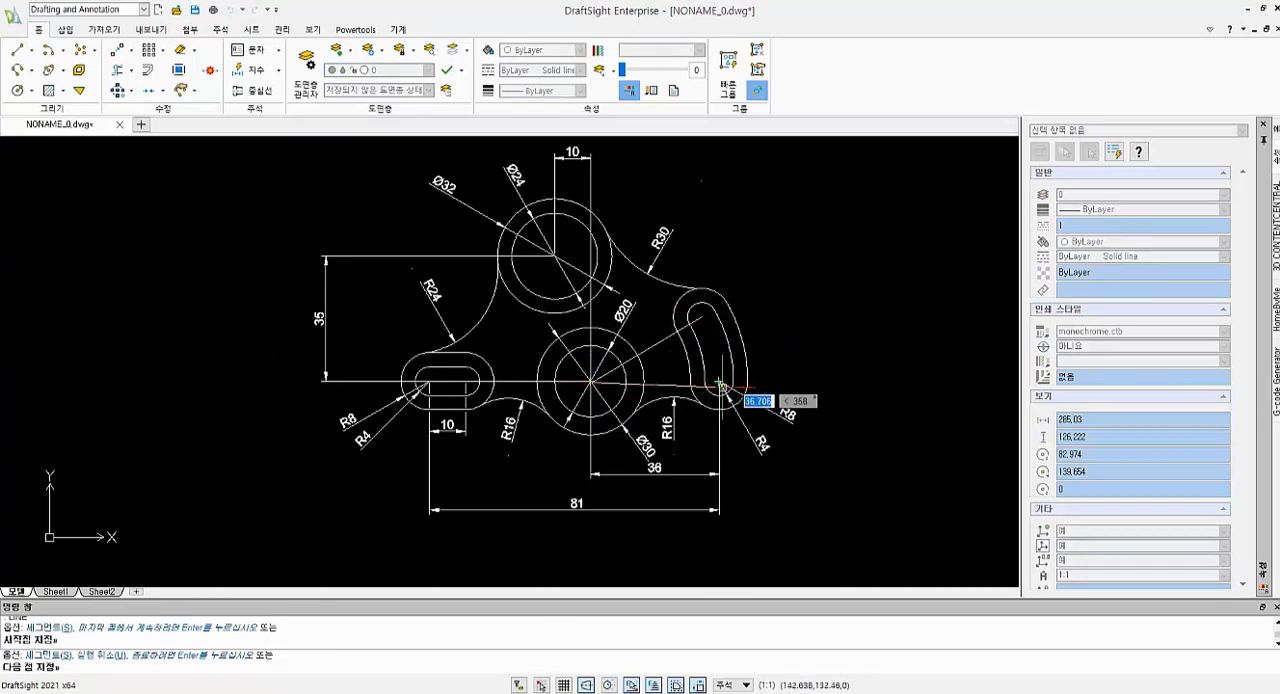
click(716, 388)
key(Escape)
key(Escape)
key(Escape)
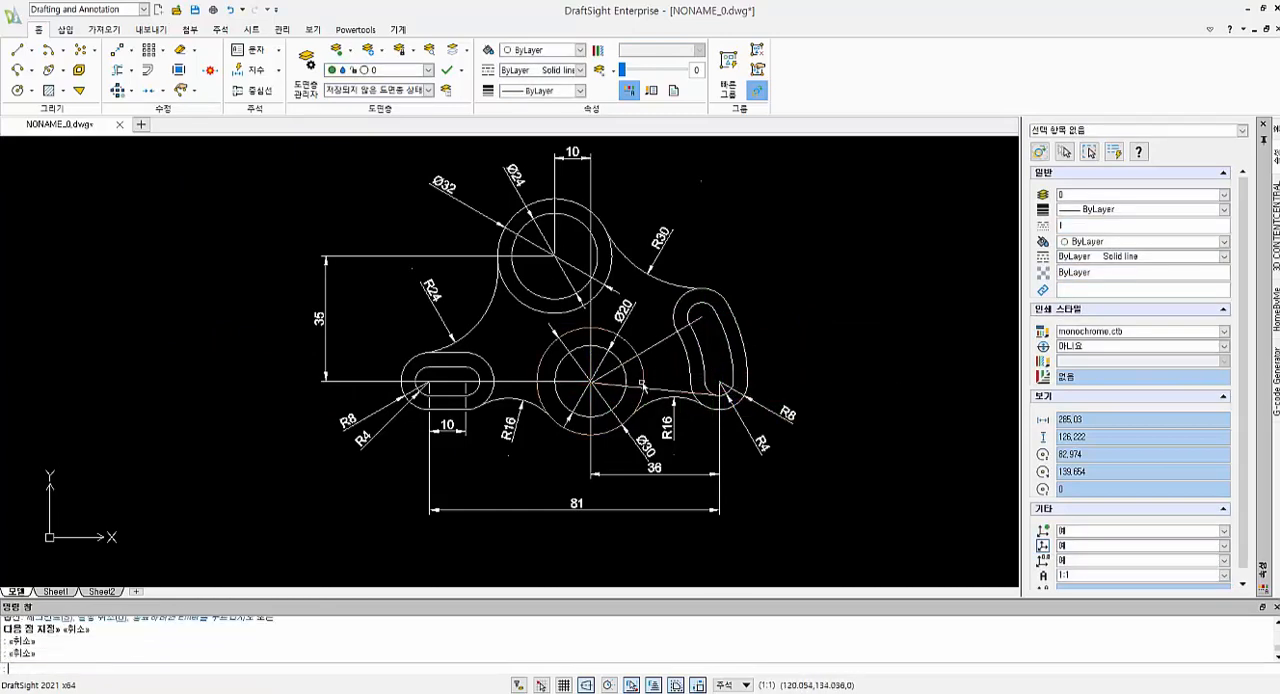
Delete the two lines running from the middle circle's centre to the curved slot's lower and upper ends
click(652, 384)
key(Delete)
click(657, 385)
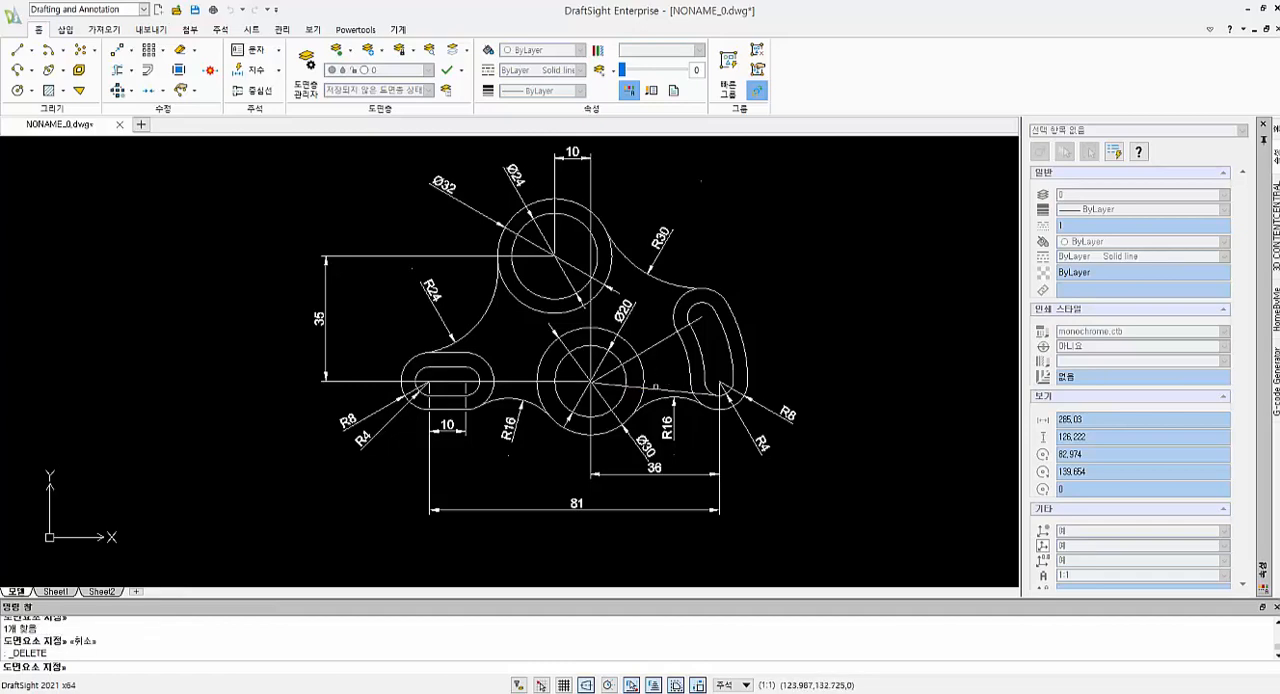
key(Escape)
key(Escape)
click(686, 391)
key(Delete)
click(686, 327)
key(Delete)
Switch to the reference image in Photos, shrink its window and place it beside the whole drawing to compare the dimensions
scroll(744, 366, up, 2)
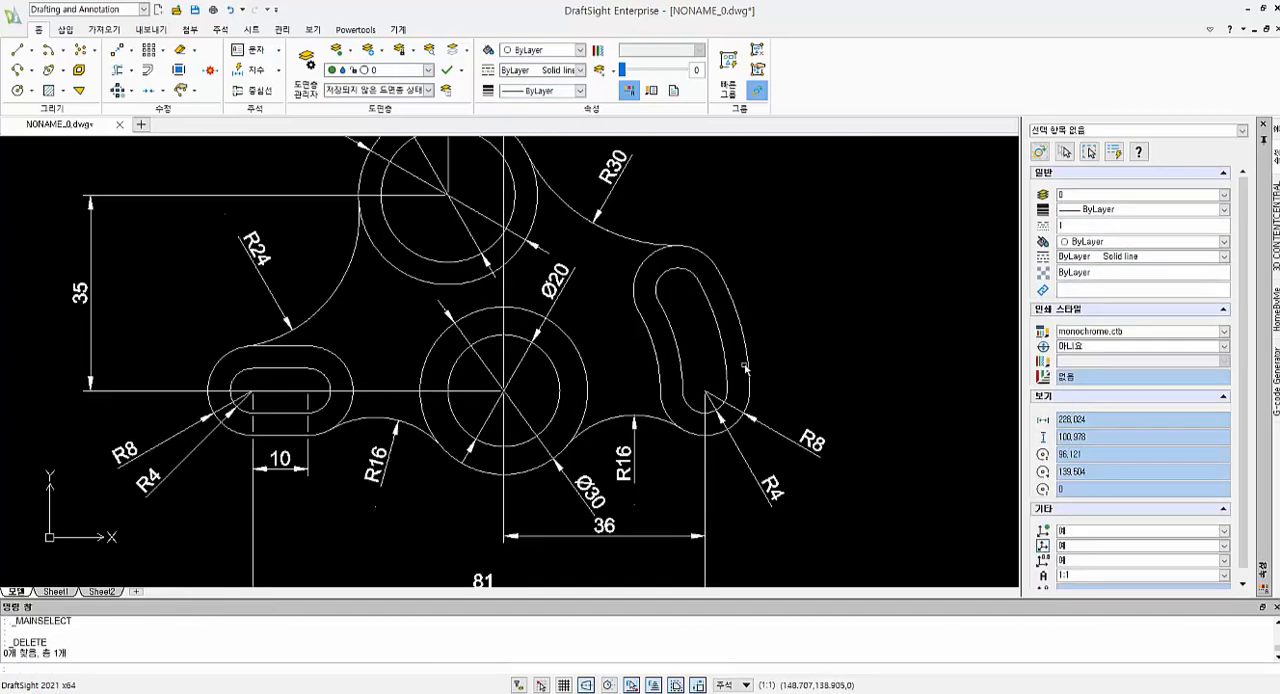
scroll(744, 367, down, 3)
scroll(692, 336, down, 1)
middle_drag(665, 328, 362, 335)
scroll(374, 330, up, 1)
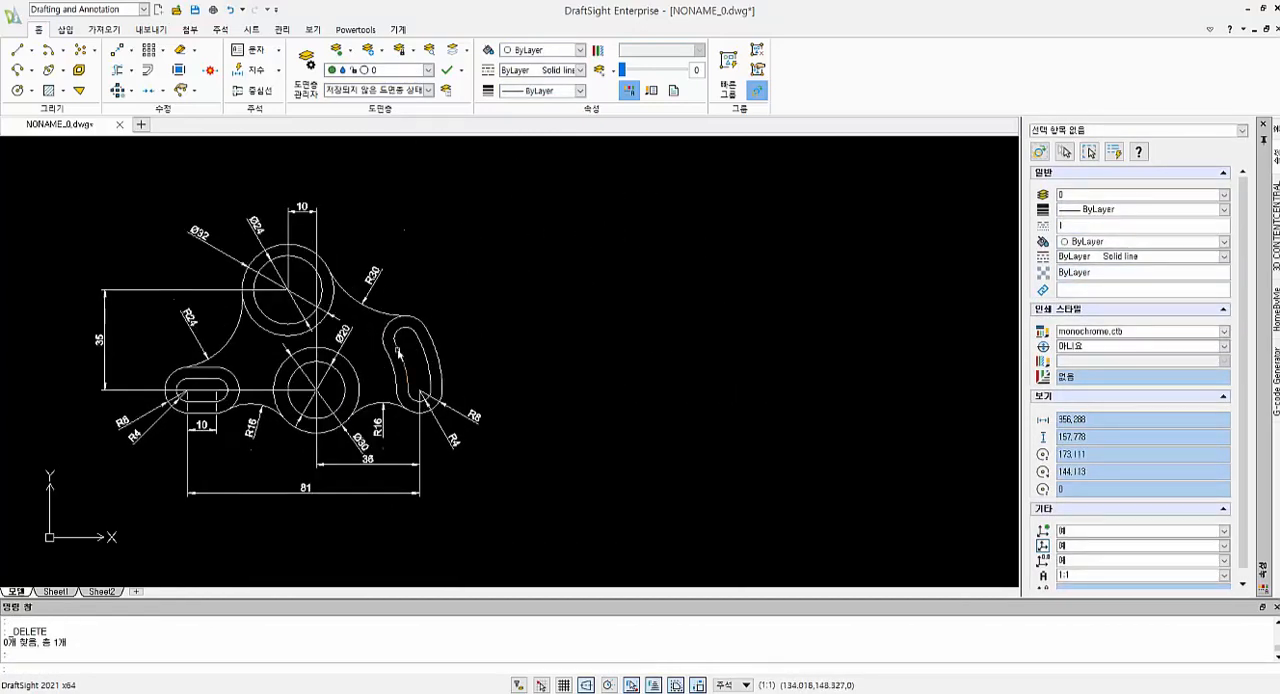
key(alt+Tab)
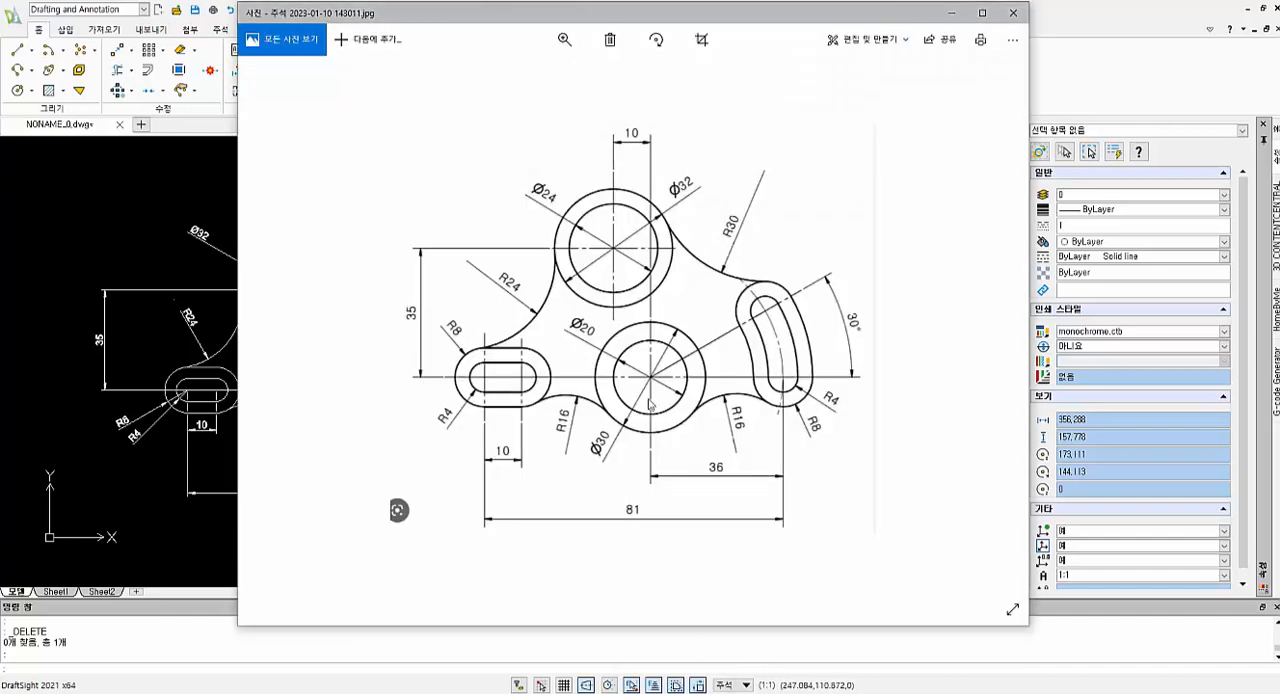
drag(237, 621, 435, 621)
drag(603, 626, 603, 526)
drag(754, 19, 836, 78)
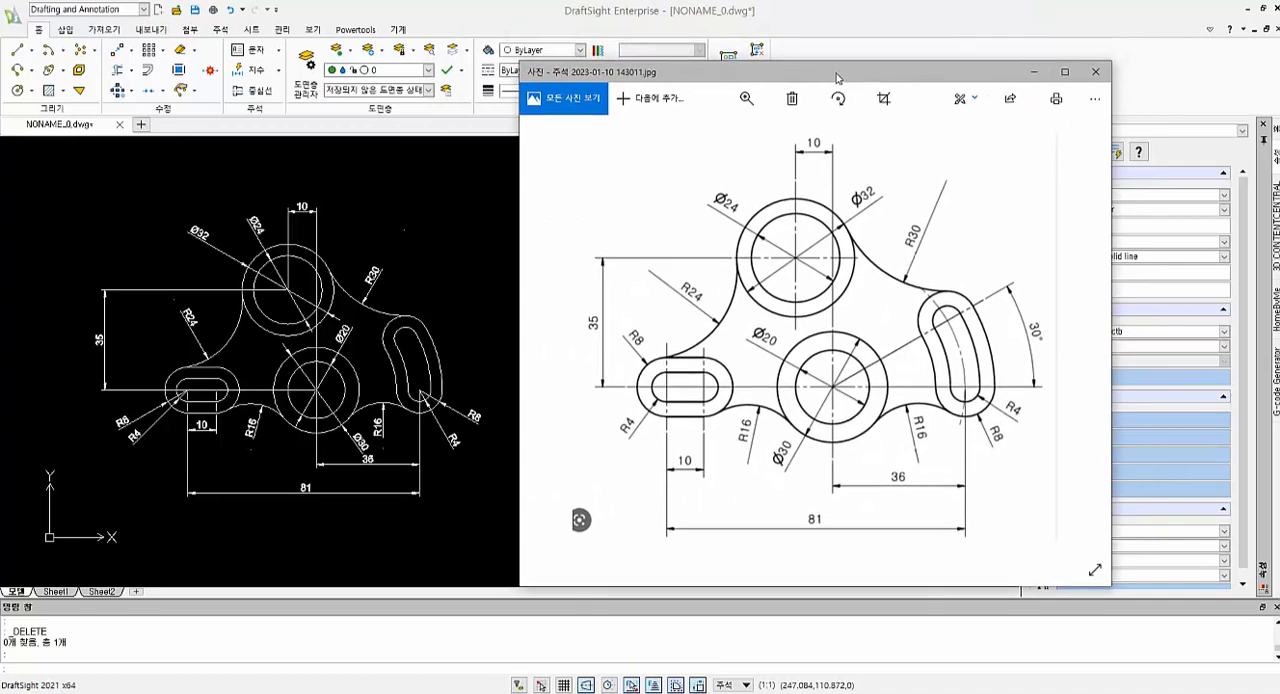